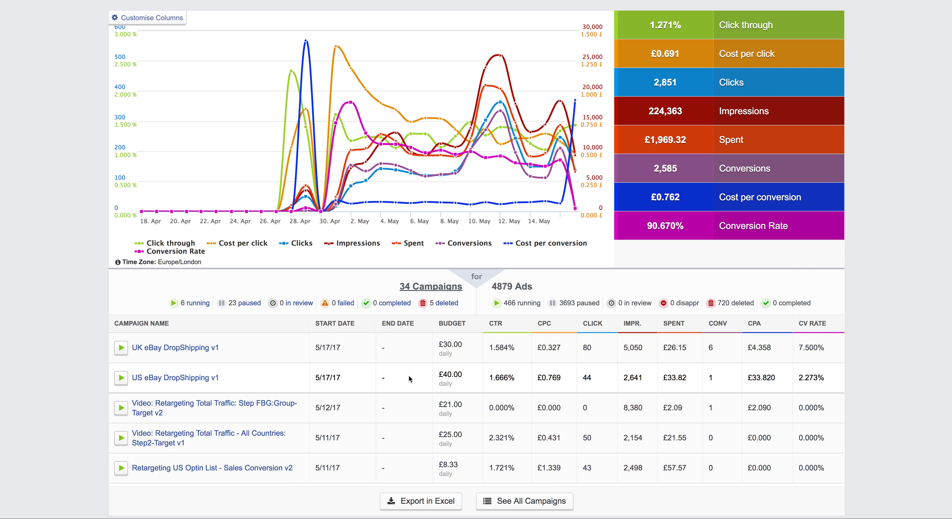
- Compare the click and conversion figures of the UK and US eBay DropShipping v1 campaigns in the campaign table
left_click_drag(344, 377, 308, 376)
left_click_drag(734, 377, 693, 377)
left_click_drag(600, 377, 581, 377)
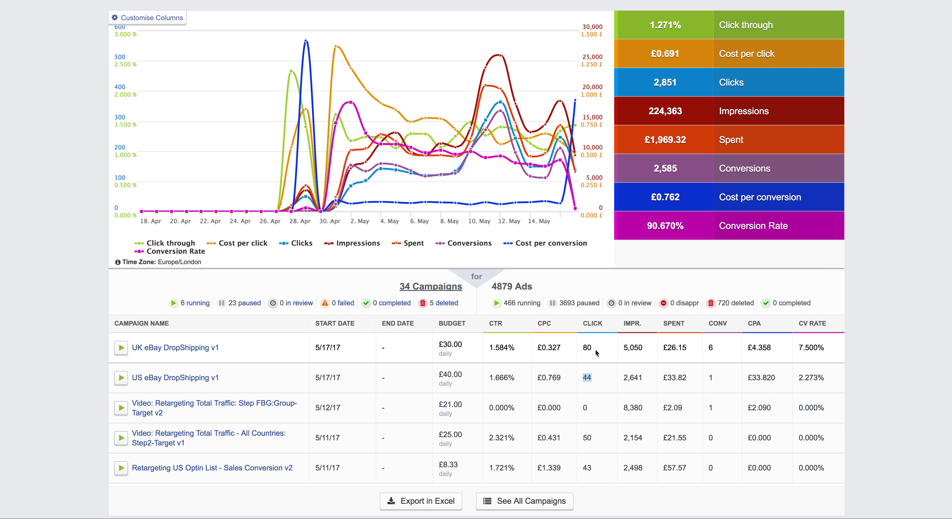
left_click_drag(595, 348, 581, 347)
left_click_drag(721, 350, 702, 347)
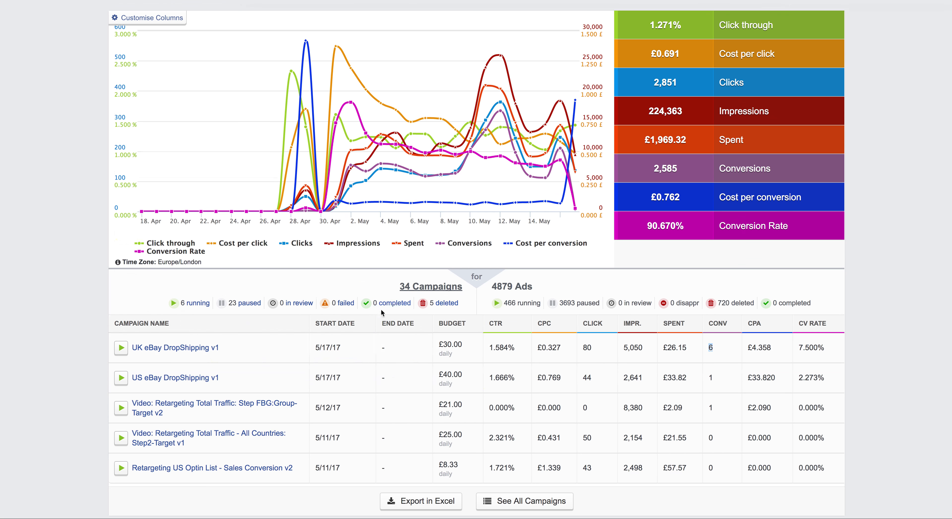
scroll(480, 314, "up", 3)
scroll(530, 281, "down", 5)
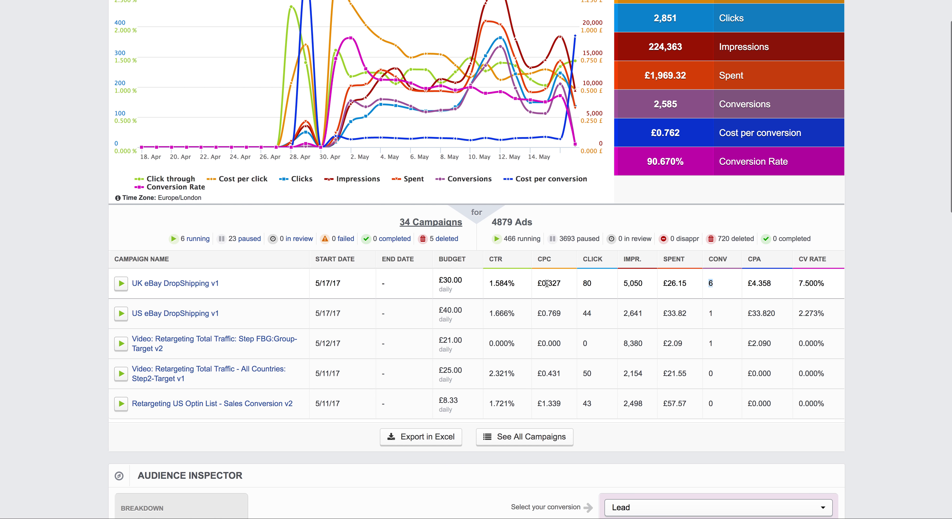
- Check how clicks and conversions relate to the conversion rate for the UK and US eBay DropShipping v1 campaigns
left_click_drag(831, 287, 791, 288)
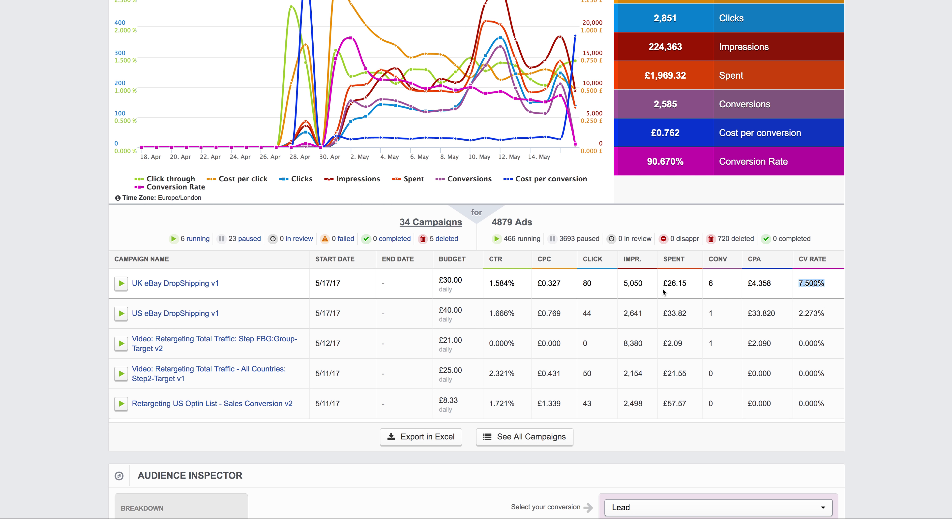
double_click(587, 285)
double_click(710, 284)
double_click(710, 314)
double_click(593, 284)
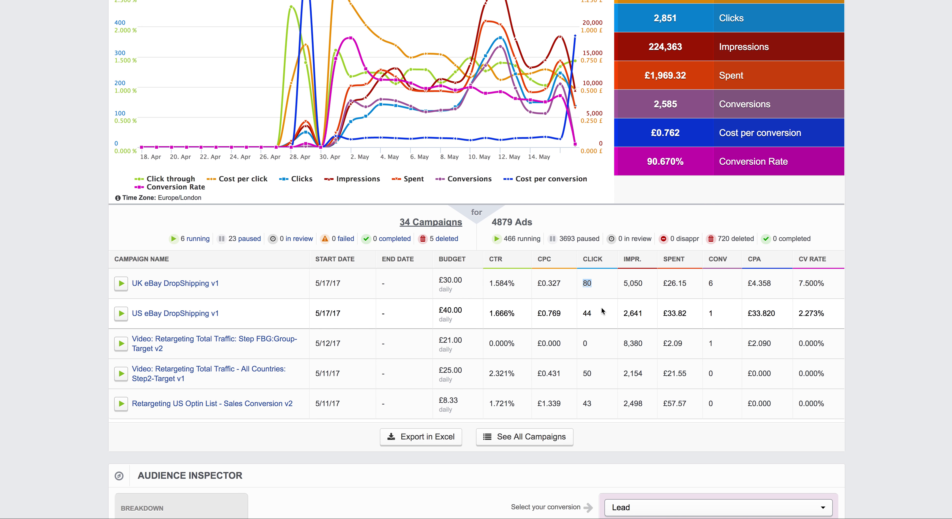
double_click(595, 317)
left_click(814, 314)
double_click(814, 314)
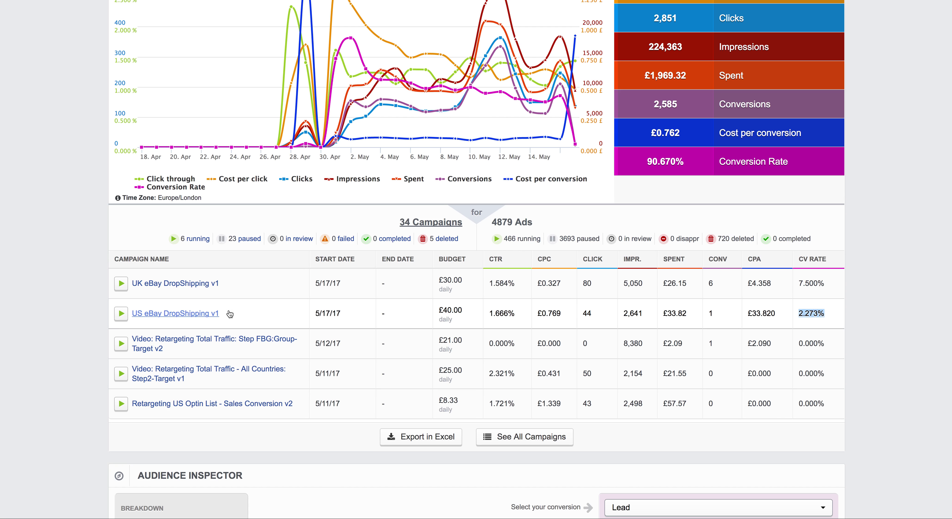
- Open the UK eBay DropShipping v1 campaign's dashboard and examine its budget and the May 16 chart figures
left_click(204, 283)
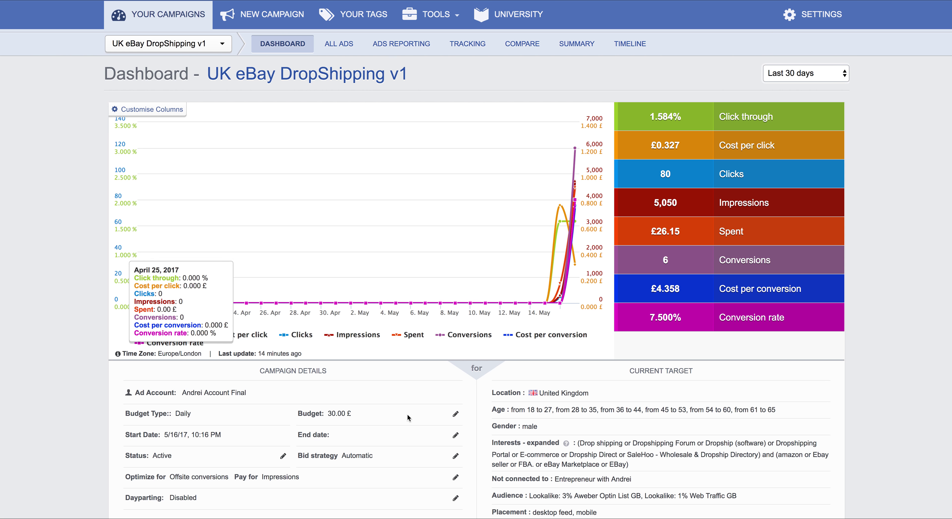
left_click_drag(337, 413, 327, 412)
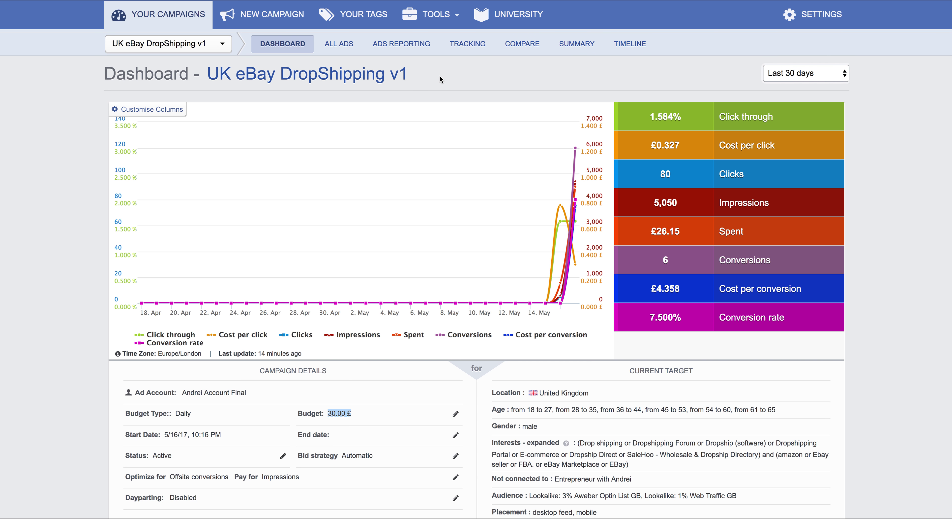
mouse_move(561, 178)
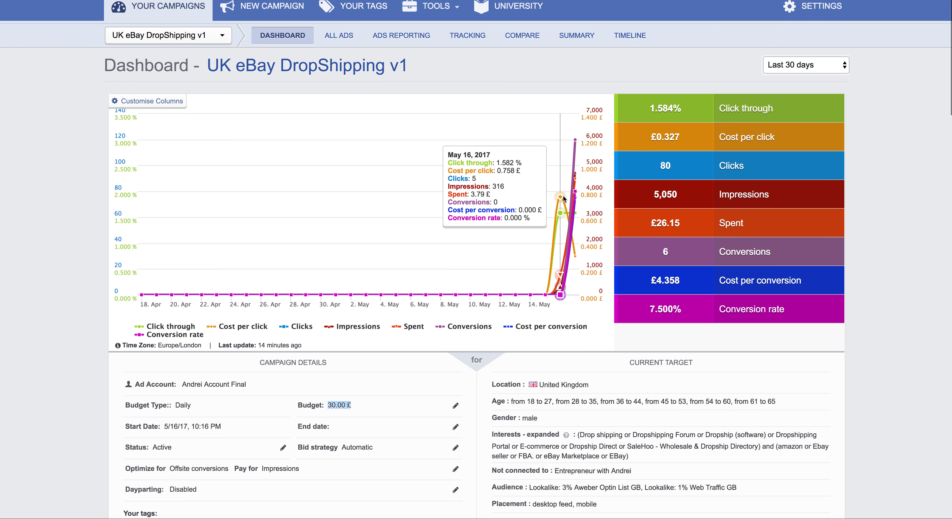
- Review the campaign's current target settings from location through placement, highlighting the placement values
scroll(562, 195, "down", 8)
left_click_drag(599, 236, 500, 116)
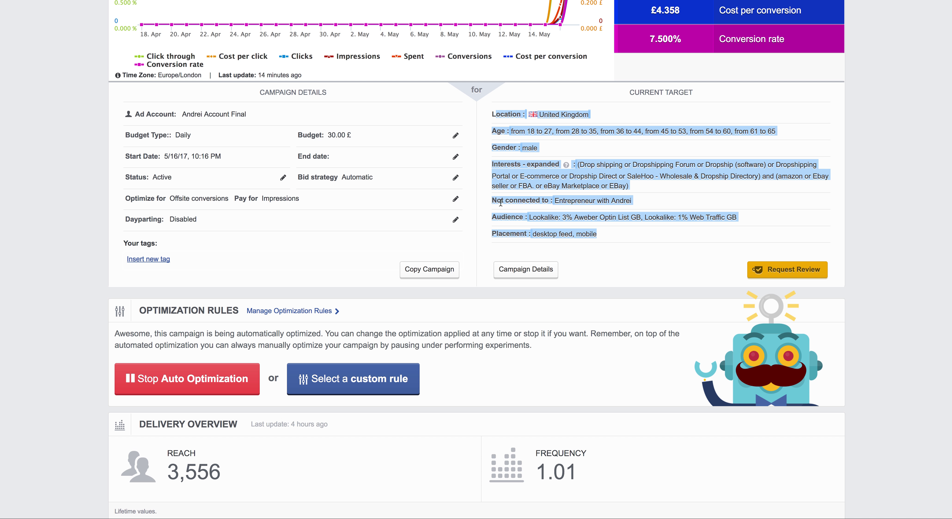
left_click(590, 242)
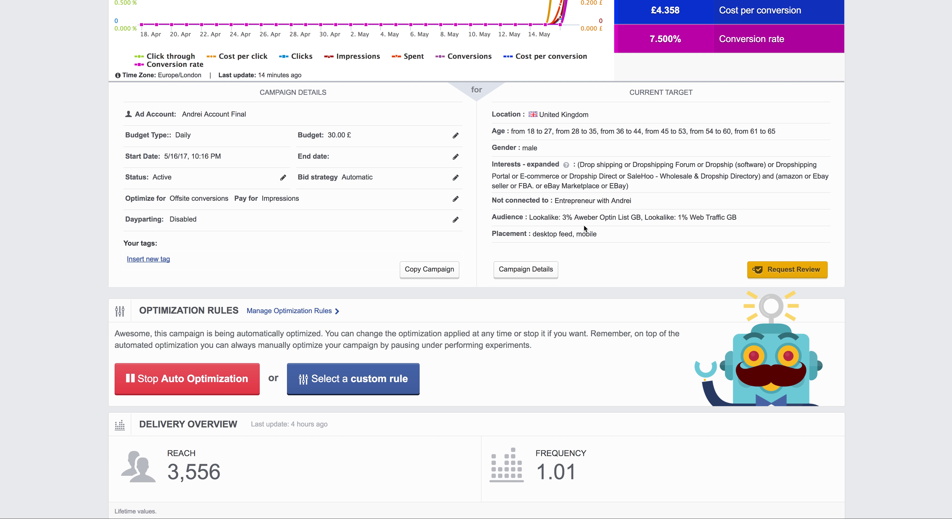
left_click_drag(596, 233, 537, 234)
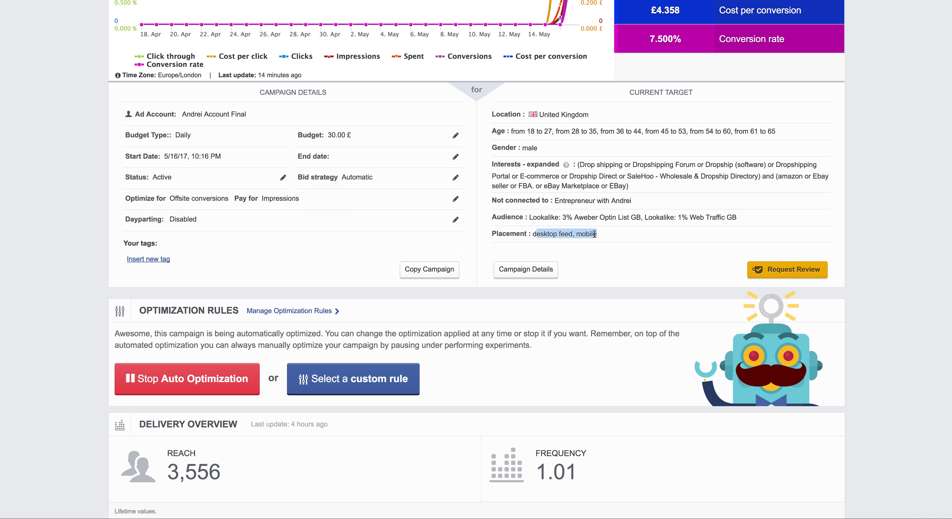
left_click_drag(598, 234, 537, 232)
- Examine the image comparison's cost per conversion in Top Factors and capture a screenshot of that section
scroll(485, 272, "down", 10)
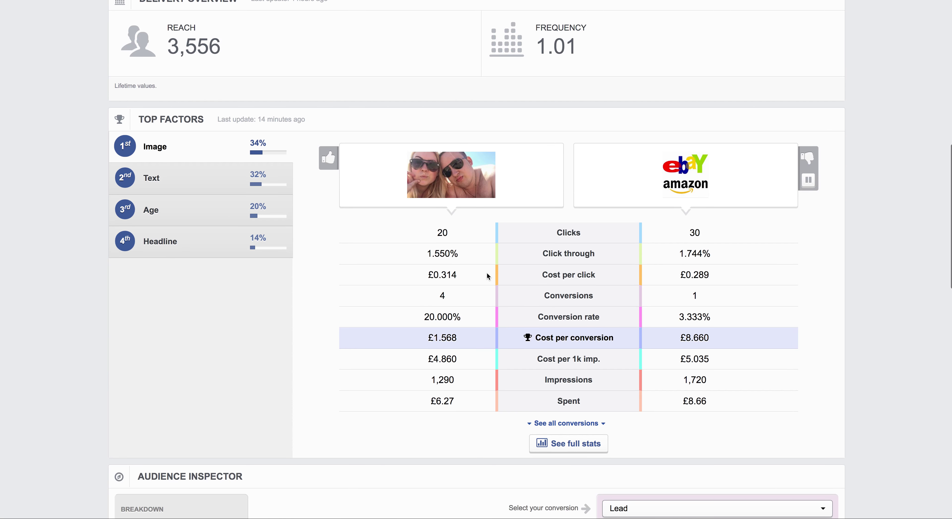
scroll(487, 276, "down", 2)
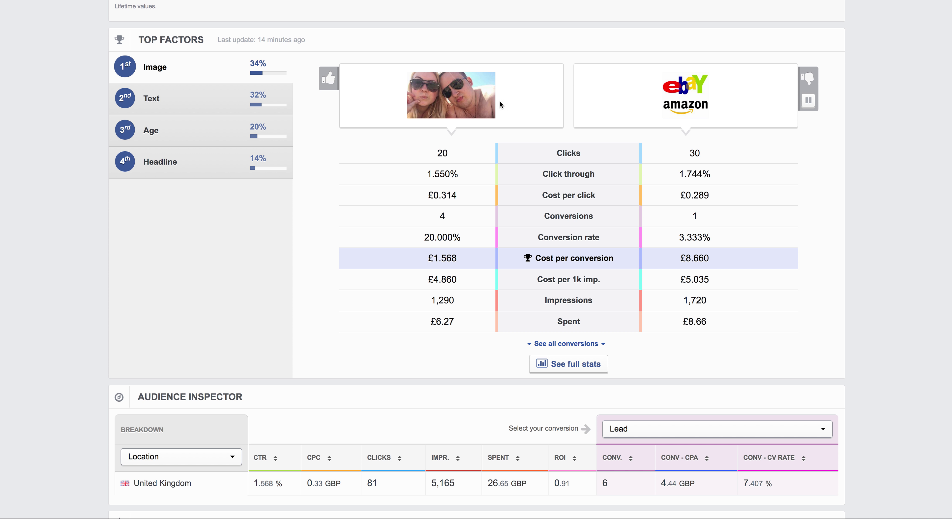
left_click_drag(455, 260, 425, 258)
key("super+shift+4")
left_click_drag(108, 30, 844, 378)
- Show the Text comparison in Top Factors, bring up the pause prompt for the worse-performing text and decline it
left_click(218, 98)
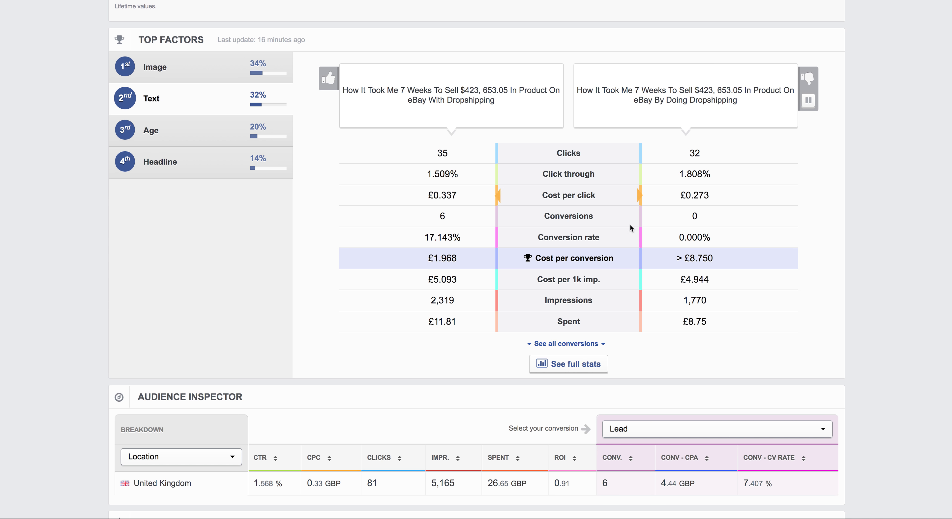
left_click(808, 100)
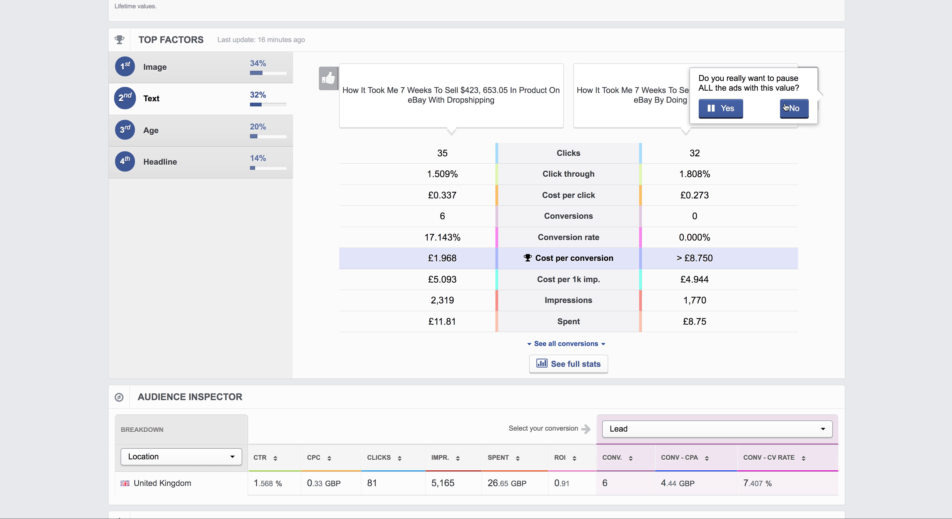
left_click(794, 110)
- Show the Age comparison in Top Factors and check the United Kingdom's CPA and CV rate in the Audience Inspector
left_click(184, 138)
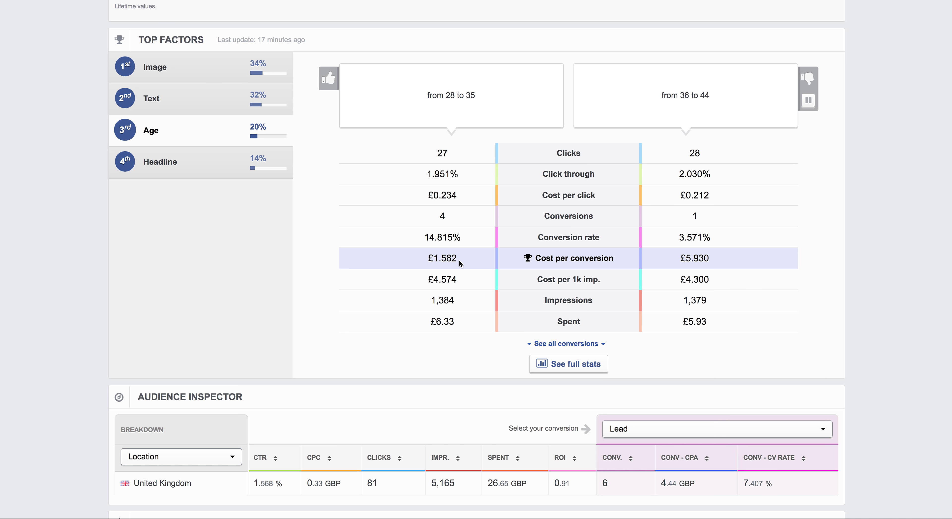
left_click_drag(711, 98, 633, 89)
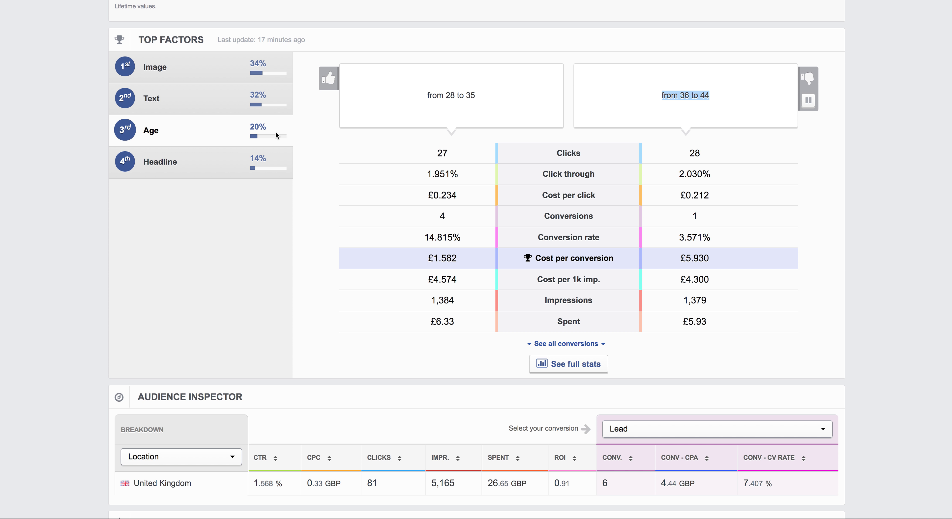
scroll(717, 478, "down", 2)
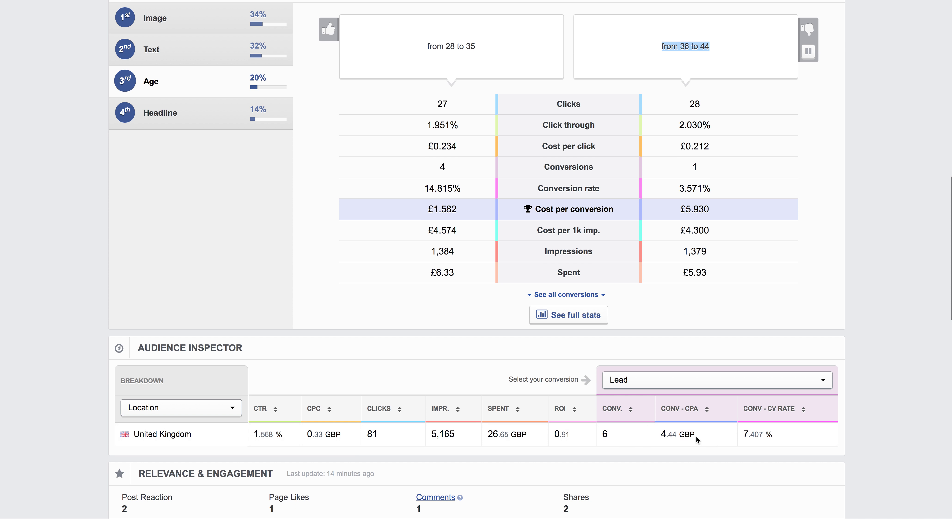
left_click_drag(696, 435, 665, 437)
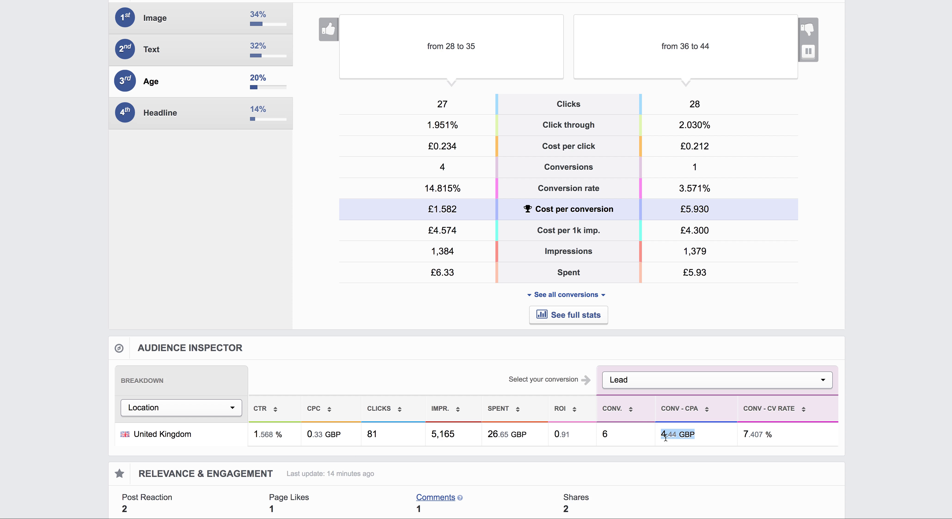
scroll(721, 444, "up", 1)
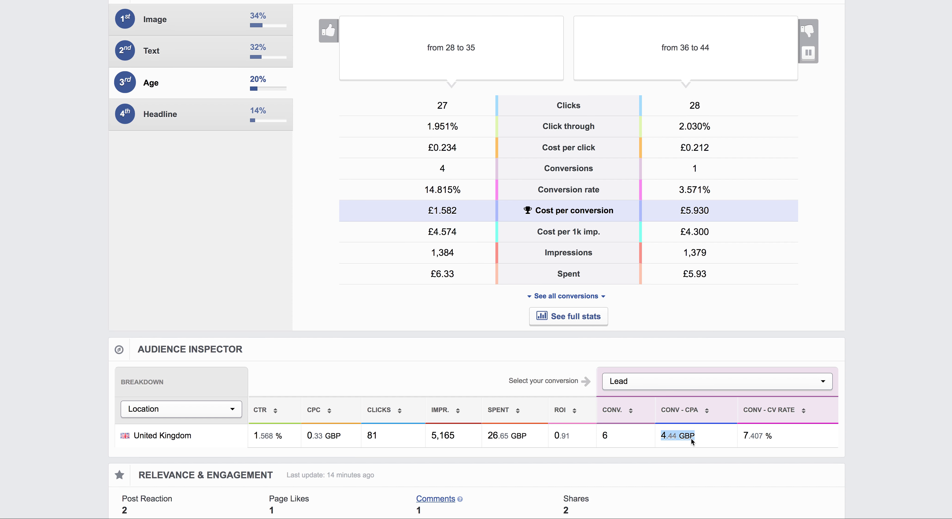
left_click_drag(768, 443, 745, 442)
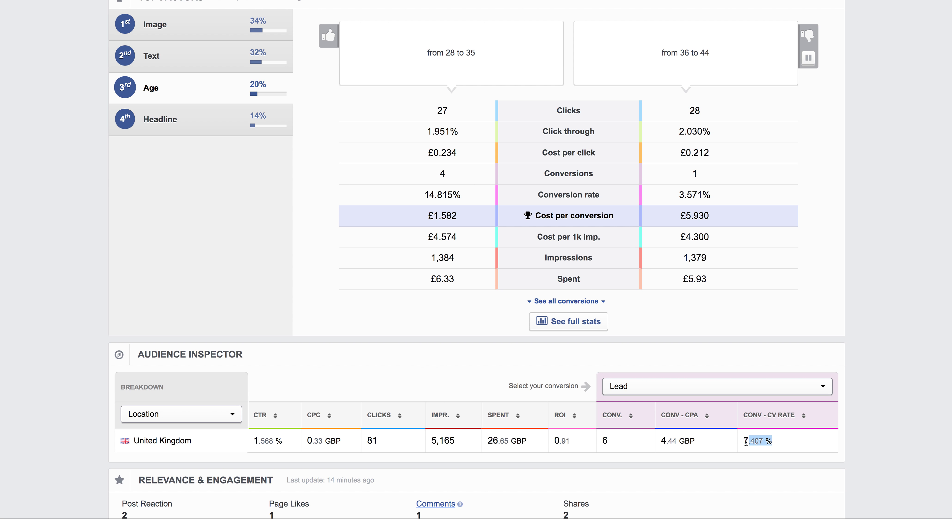
- Compare the 36 to 44 age group's conversions, cost per conversion and conversion rate with the overall campaign figures
scroll(687, 393, "up", 5)
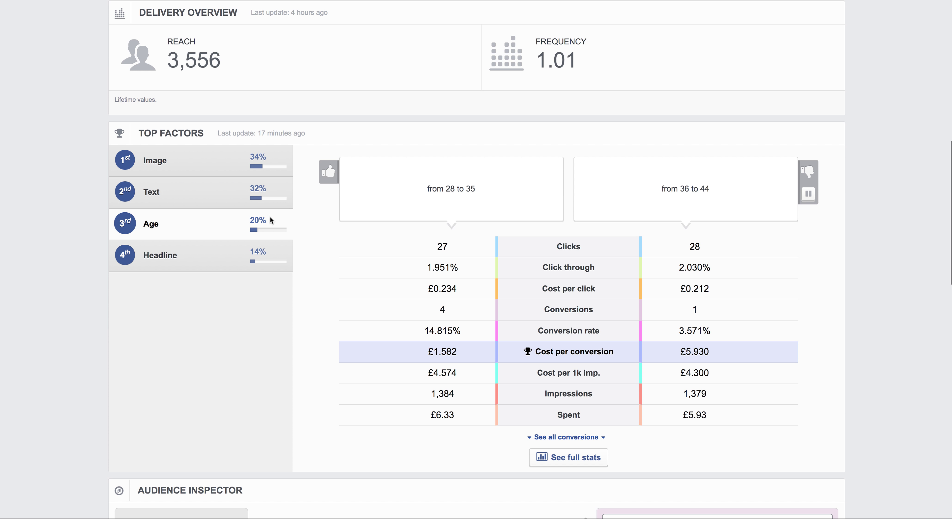
scroll(641, 310, "down", 1)
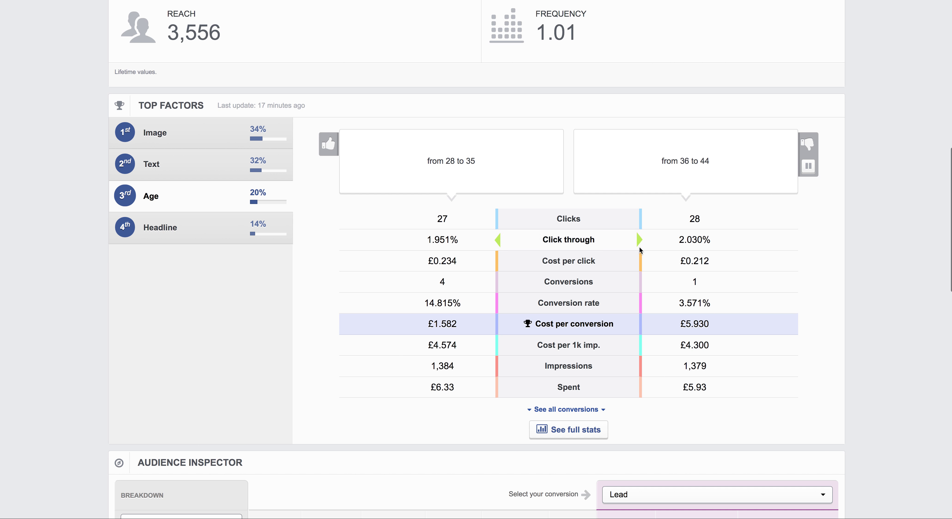
left_click(715, 283)
left_click_drag(715, 284, 688, 284)
left_click_drag(713, 325, 680, 322)
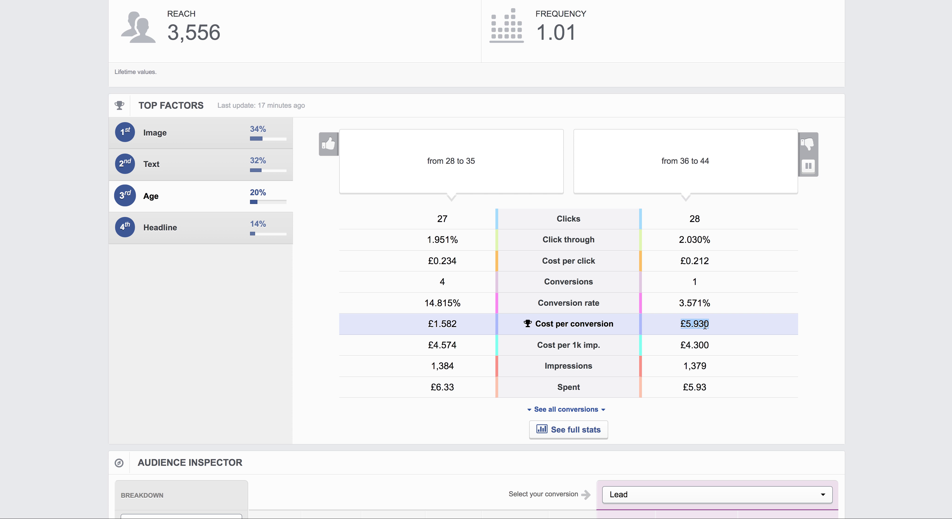
left_click(714, 329)
left_click_drag(714, 306, 673, 301)
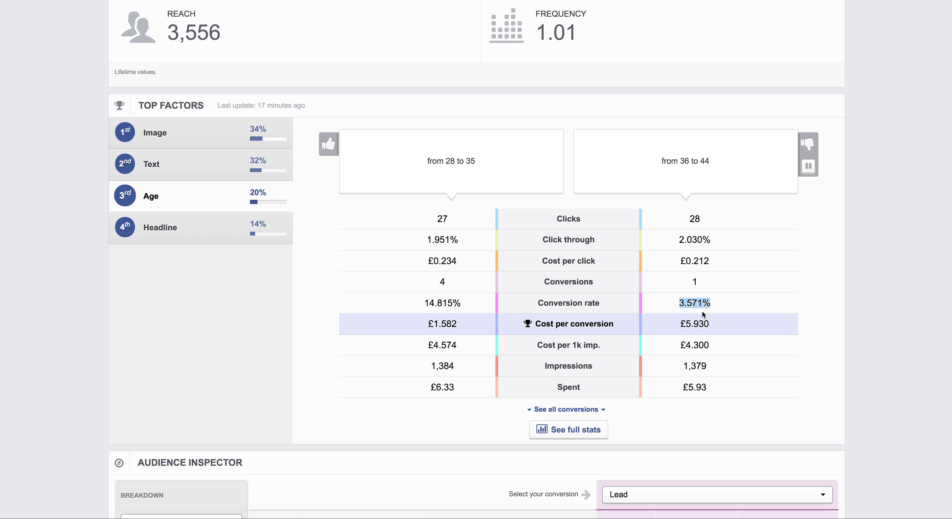
scroll(674, 228, "up", 15)
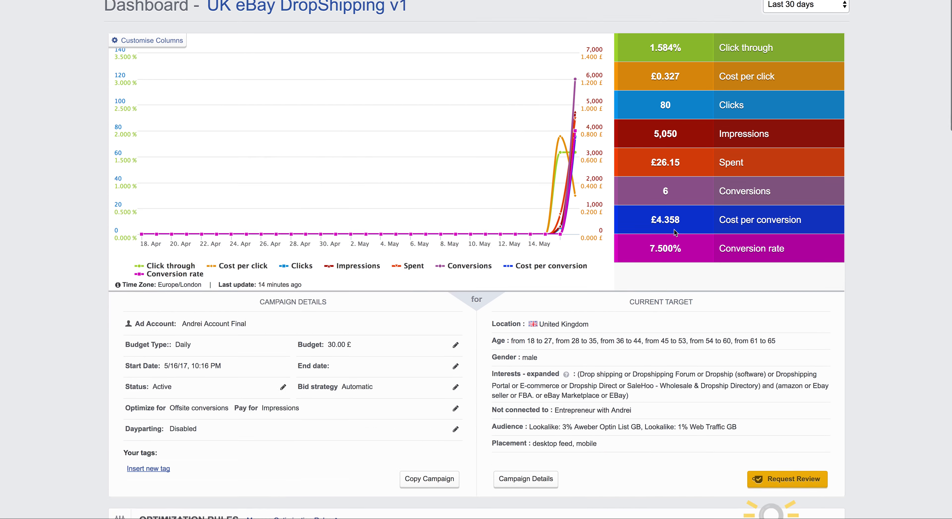
scroll(566, 221, "down", 5)
scroll(566, 221, "down", 10)
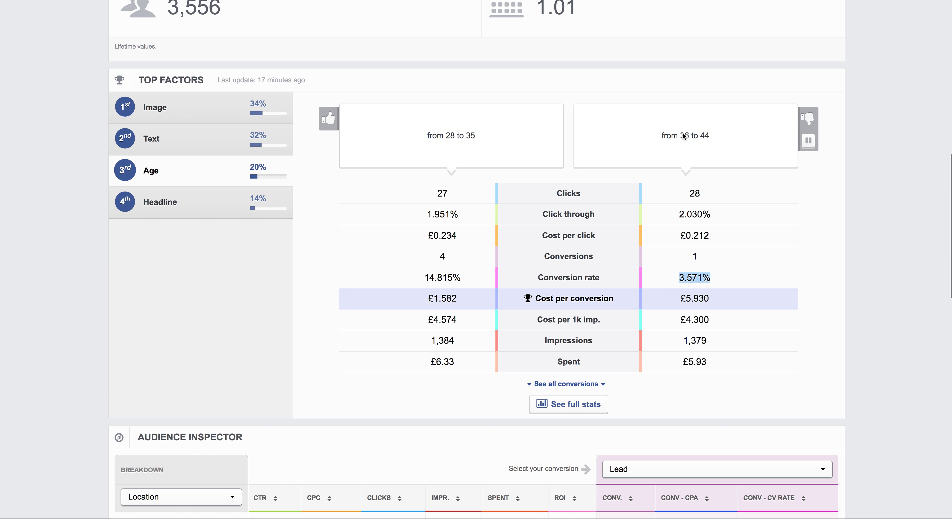
- Show the Headline comparison in Top Factors and examine the click-through rates and clicks of both headlines
left_click(183, 208)
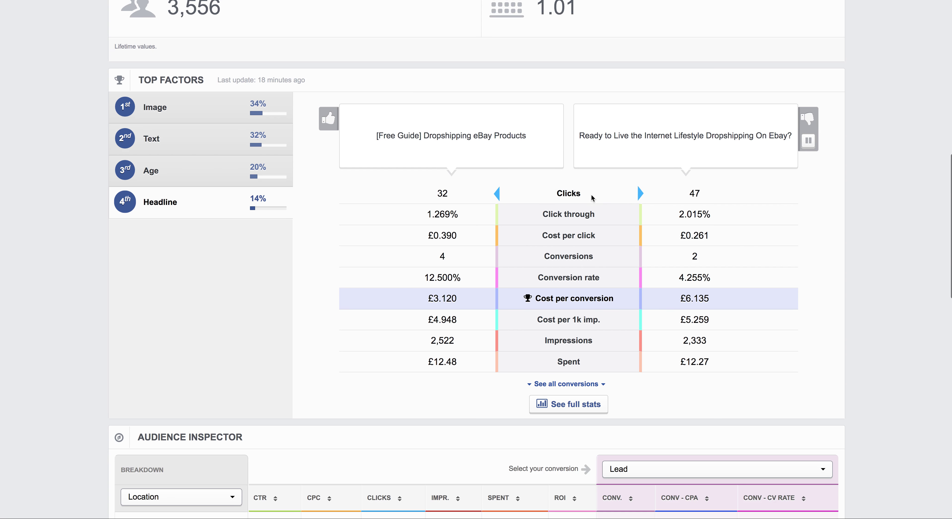
scroll(466, 216, "down", 1)
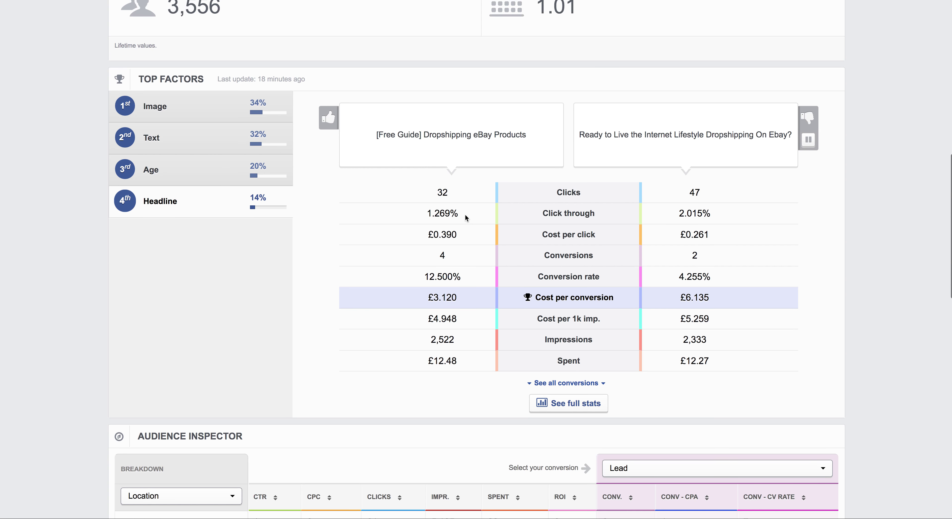
left_click_drag(717, 211, 667, 209)
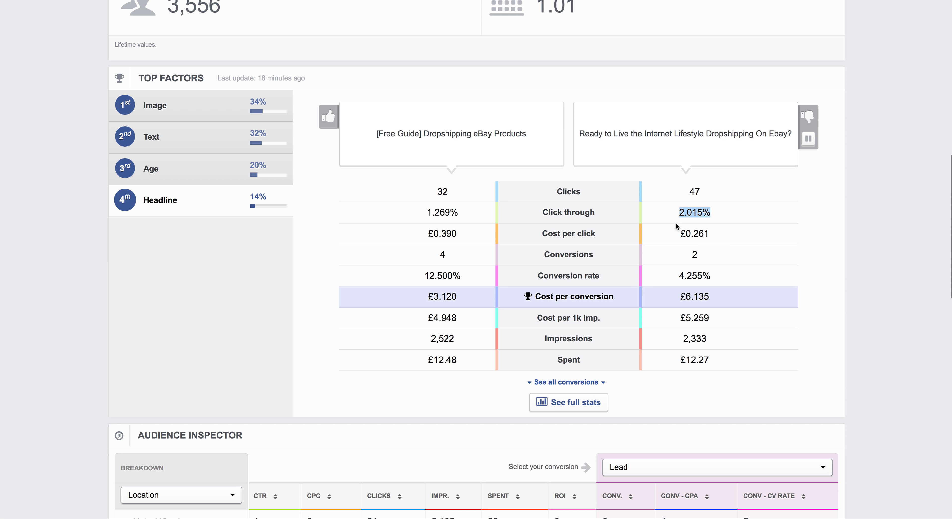
left_click(717, 234)
left_click_drag(717, 211, 684, 196)
left_click(684, 197)
- Highlight the wording of the "Ready to Live the Internet Lifestyle" headline and the "[Free Guide] Dropshipping eBay Products" headline to compare them
left_click(579, 134)
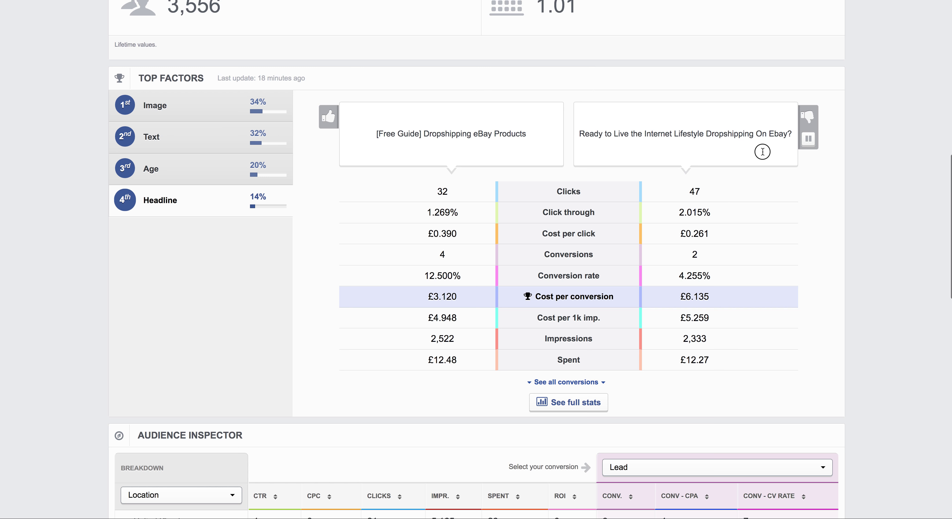
left_click(788, 136, "shift")
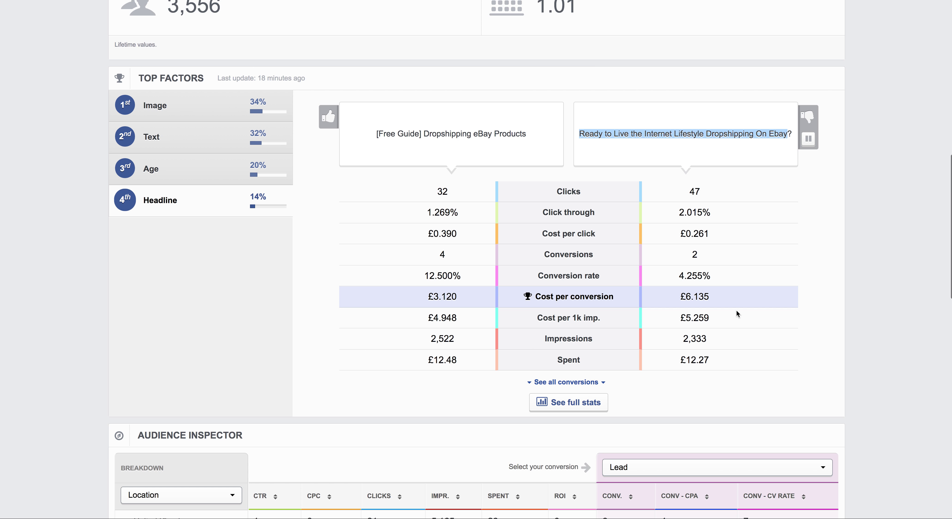
scroll(735, 316, "down", 1)
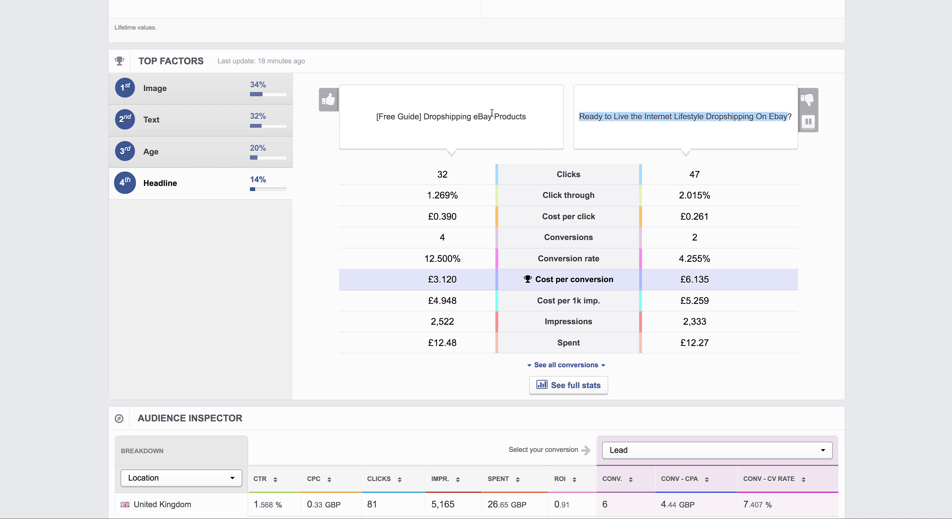
left_click_drag(528, 118, 360, 109)
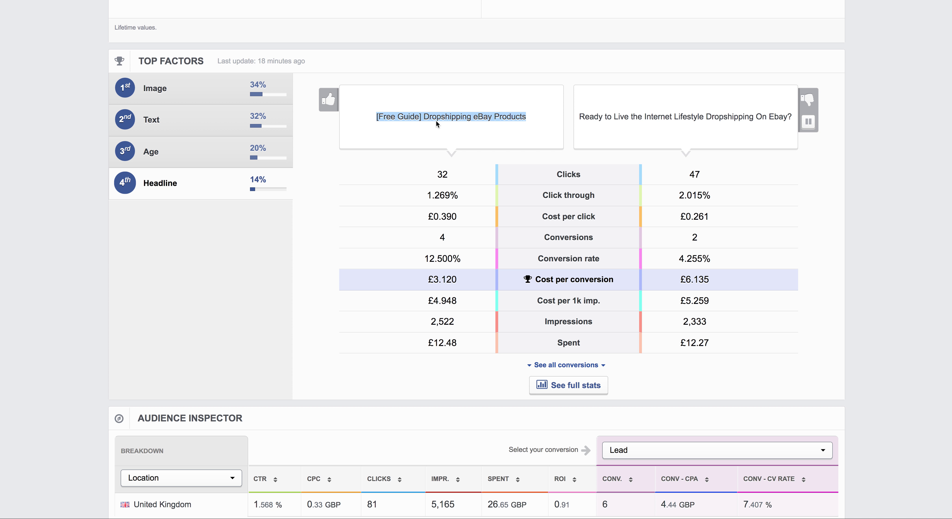
- Highlight the "Ready to Live the Internet Lifestyle Dropshipping On Ebay?" headline and bring up the Age comparison in Top Factors
mouse_move(582, 118)
left_mouse_down()
mouse_move(795, 116)
mouse_move(577, 117)
left_mouse_up()
left_click(795, 117)
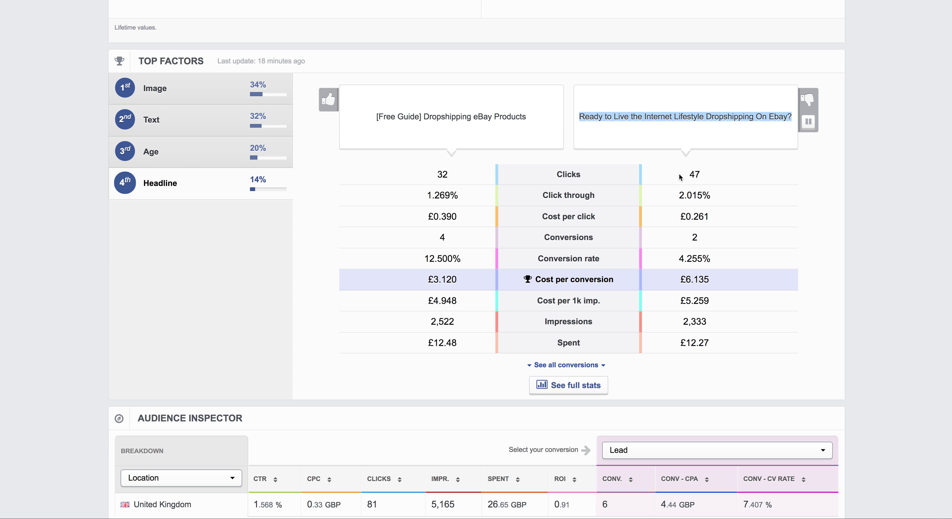
left_click(167, 153)
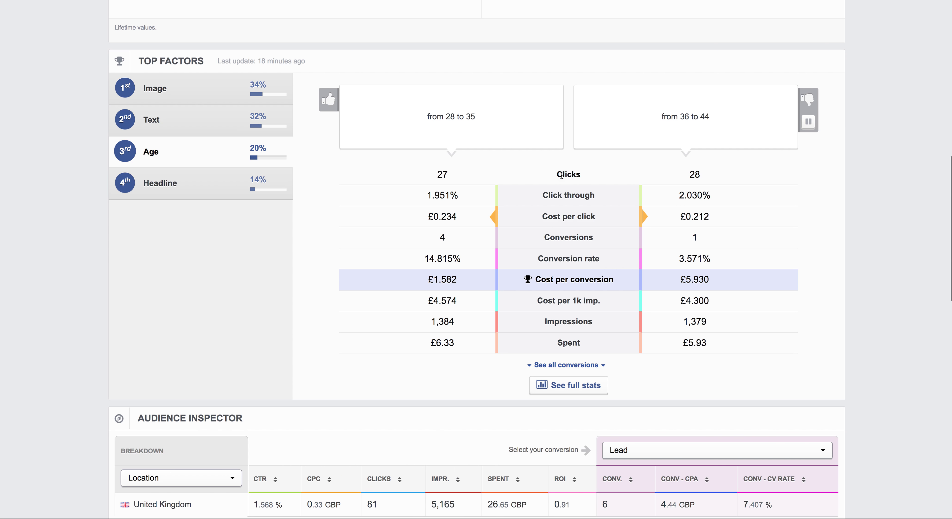
- Show the Text comparison in Top Factors and highlight the wording of both ad texts to compare them
left_click(201, 126)
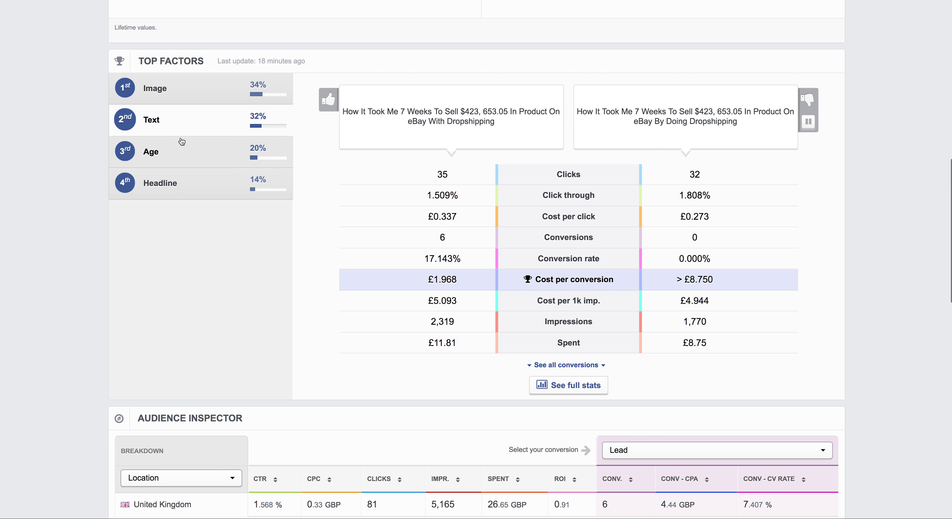
left_click_drag(743, 124, 584, 126)
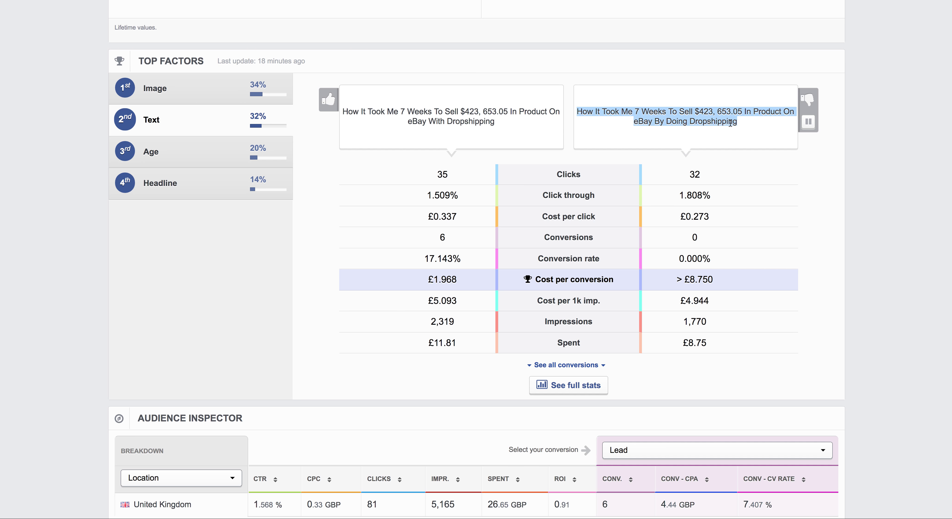
left_click(741, 124)
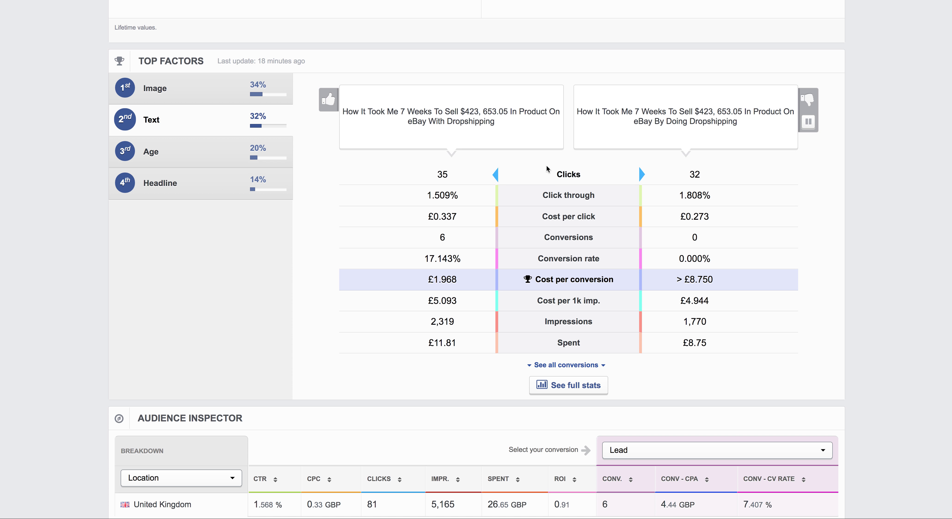
left_click_drag(348, 111, 509, 125)
left_click(750, 123)
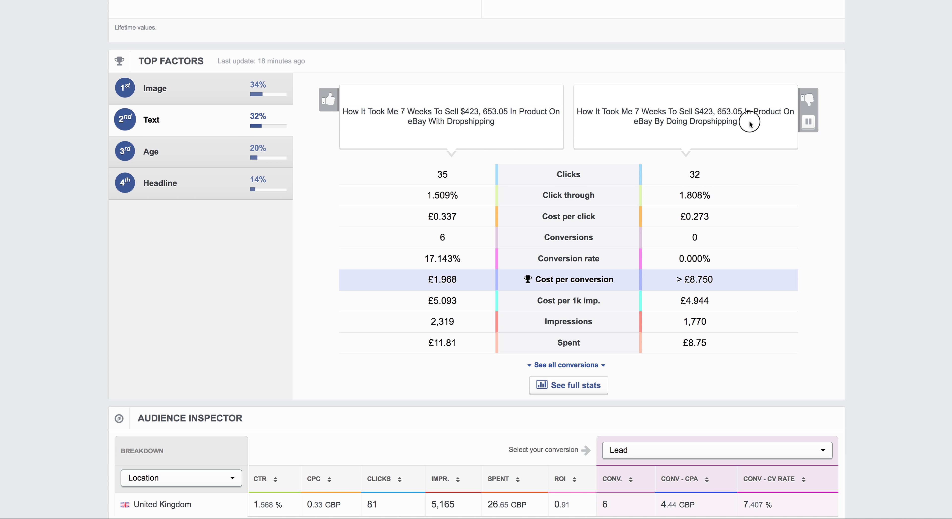
- Examine the difference between the "By Doing Dropshipping" and "With Dropshipping" ad texts by highlighting their differing words and full wording
double_click(662, 122)
left_click_drag(440, 126, 436, 120)
left_click(448, 124)
left_click(443, 123)
left_click_drag(740, 122, 583, 114)
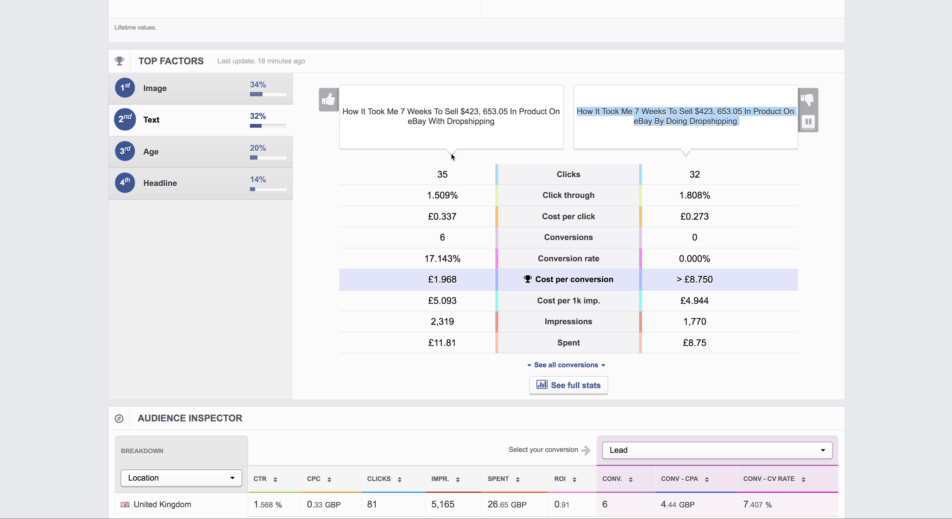
left_click_drag(495, 122, 338, 111)
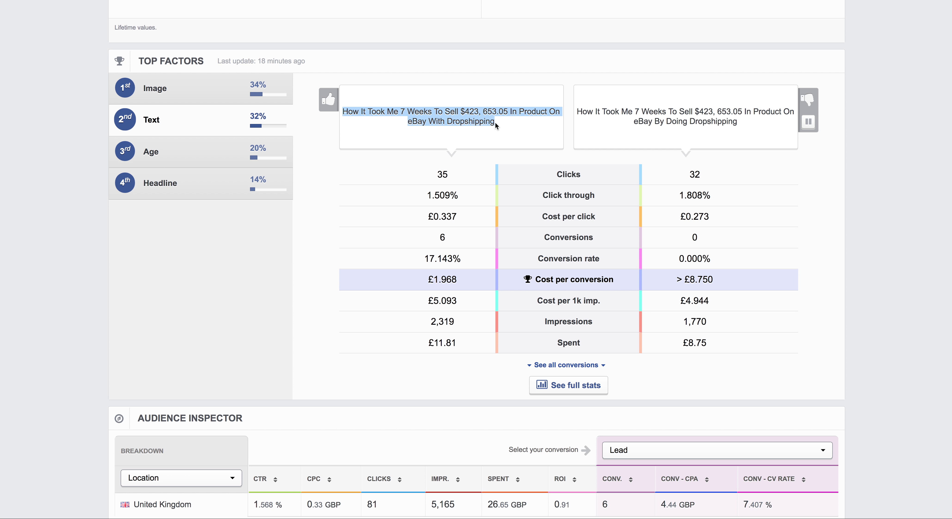
left_click_drag(744, 123, 575, 108)
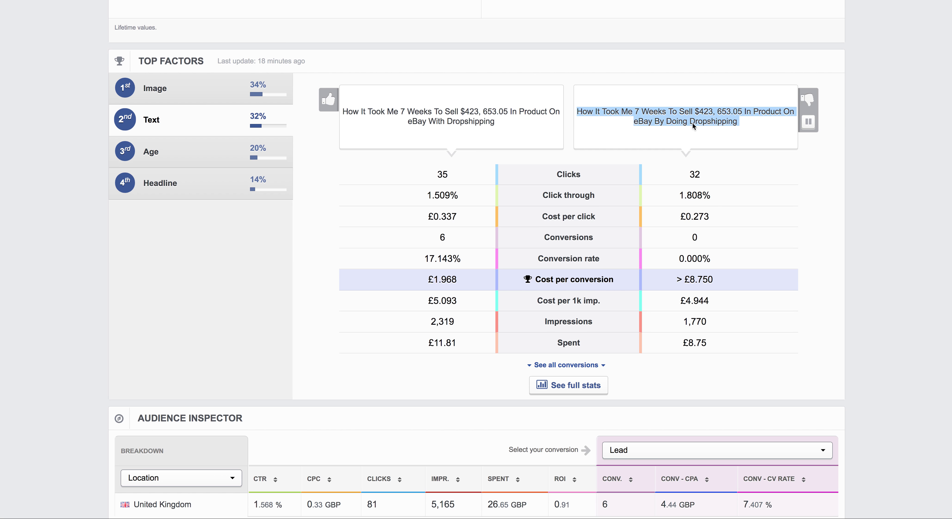
- Check the cost per conversion of the "By Doing Dropshipping" text and highlight the "With Dropshipping" text
left_click_drag(721, 287, 672, 279)
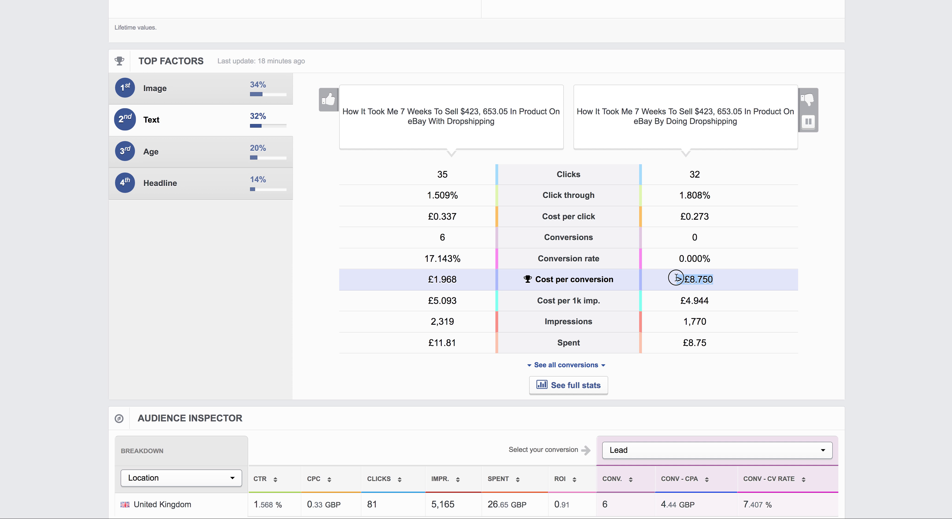
left_click(704, 178)
left_click_drag(495, 123, 353, 110)
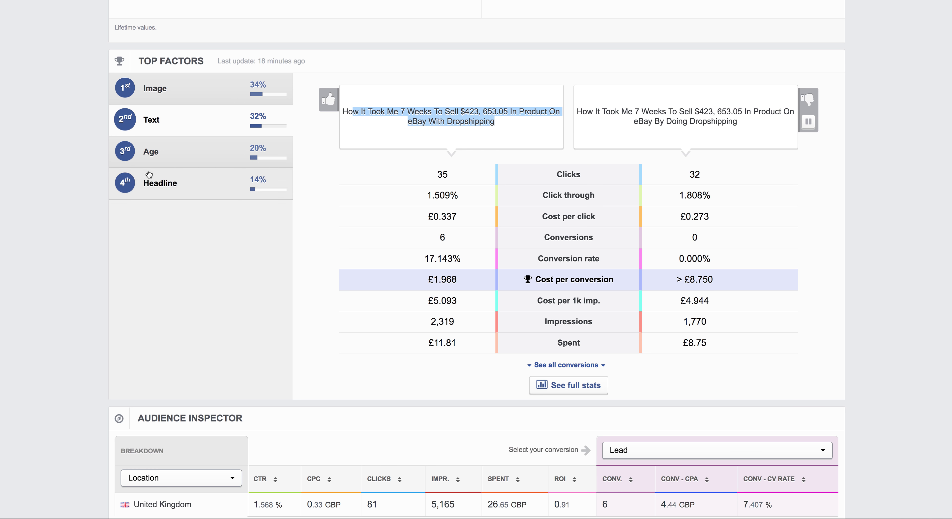
- Show the Headline comparison, highlight the "[Free Guide] Dropshipping eBay Products" headline, and switch to the Age comparison
left_click(155, 178)
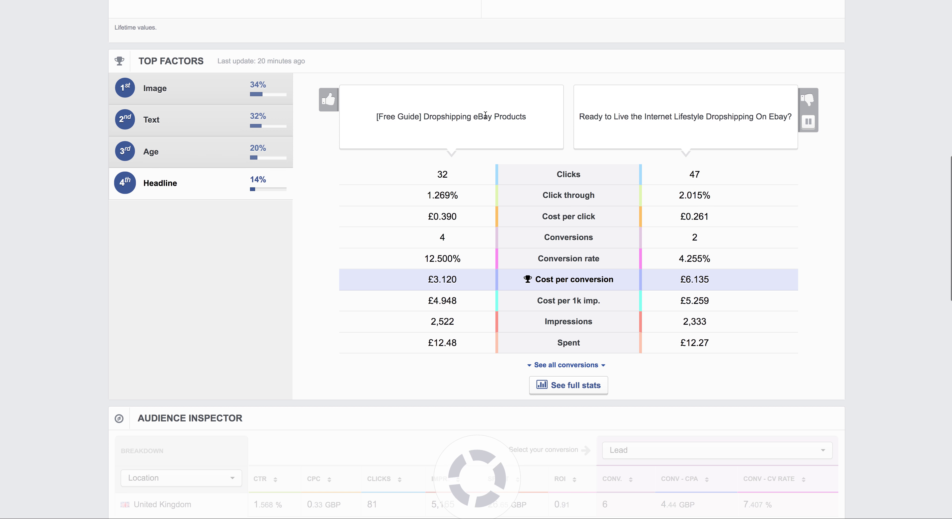
left_click_drag(527, 117, 366, 117)
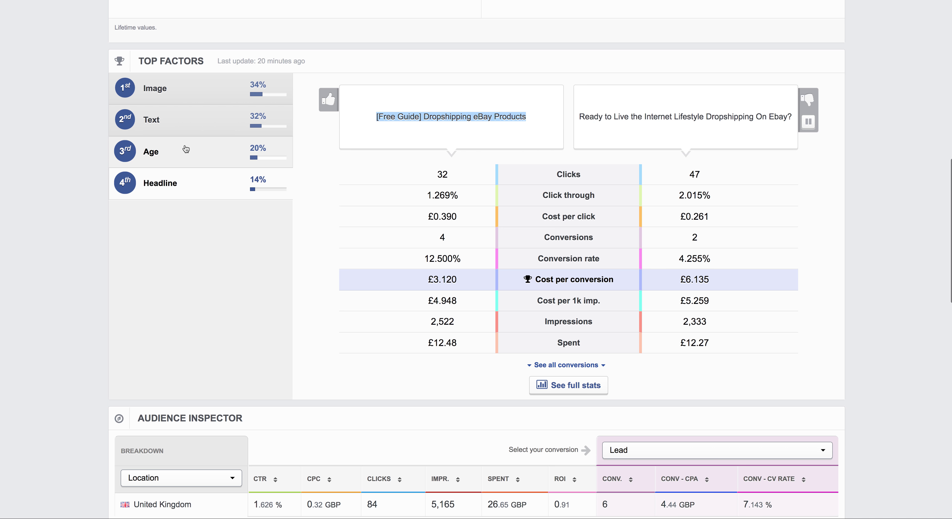
left_click(139, 141)
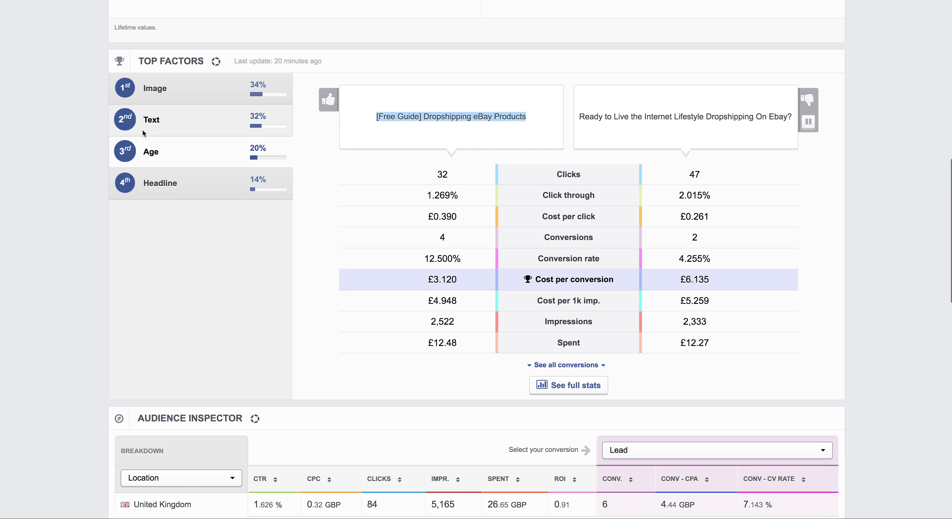
- Break down the Audience Inspector by Gender and highlight the Male audience
scroll(479, 255, "down", 3)
scroll(479, 260, "down", 5)
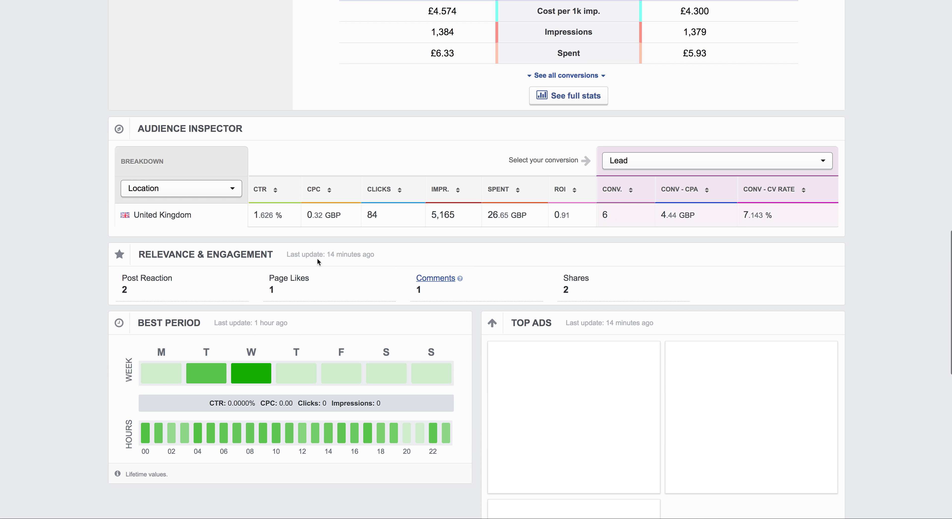
left_click(225, 190)
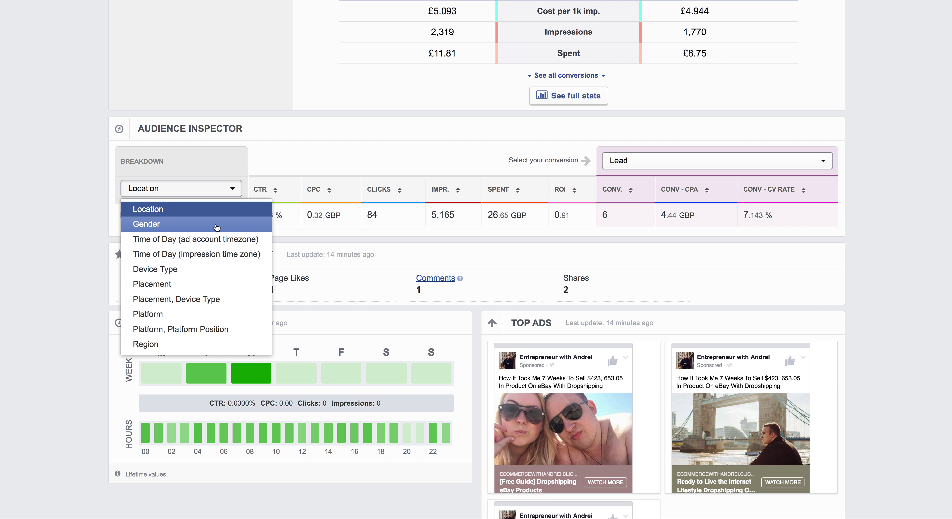
left_click(216, 223)
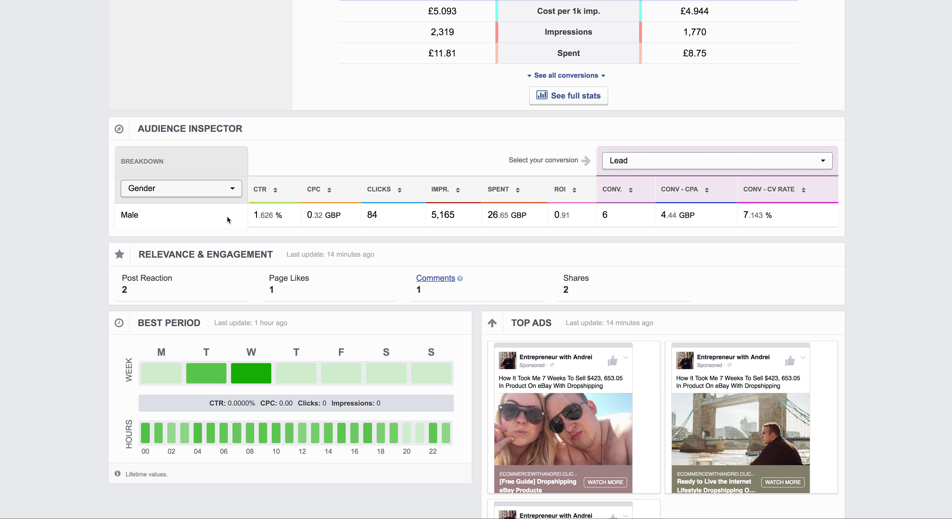
left_click_drag(120, 215, 147, 219)
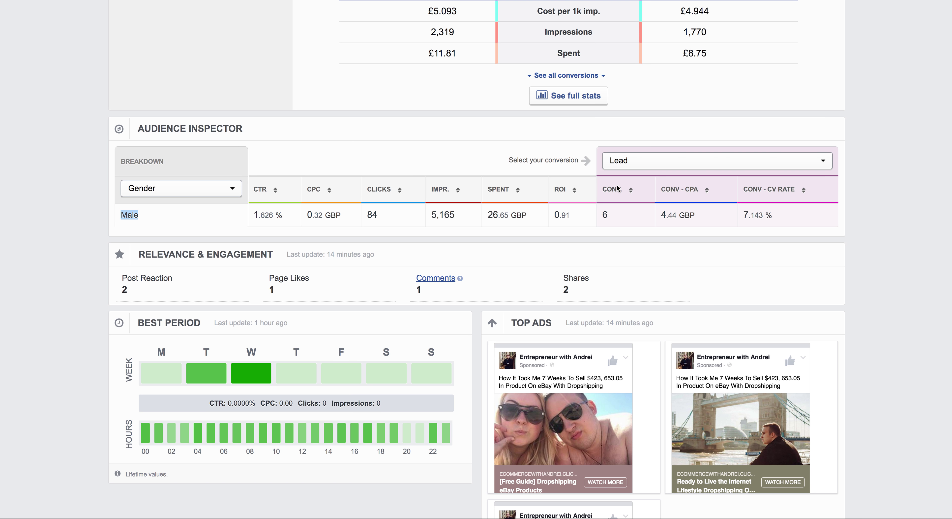
- Examine the Male audience's Lead conversions, CPA and CV rate in the Audience Inspector
left_click_drag(624, 189, 601, 188)
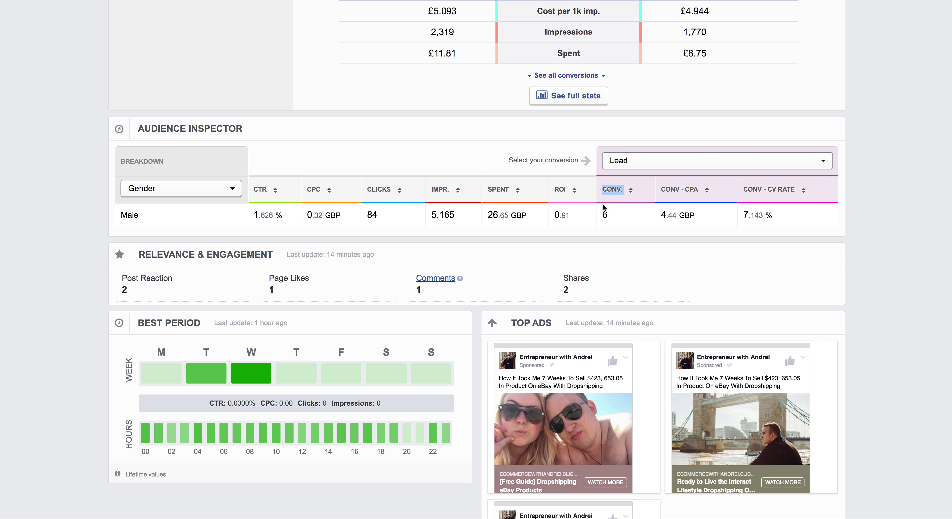
left_click(701, 218)
left_click_drag(702, 218, 688, 234)
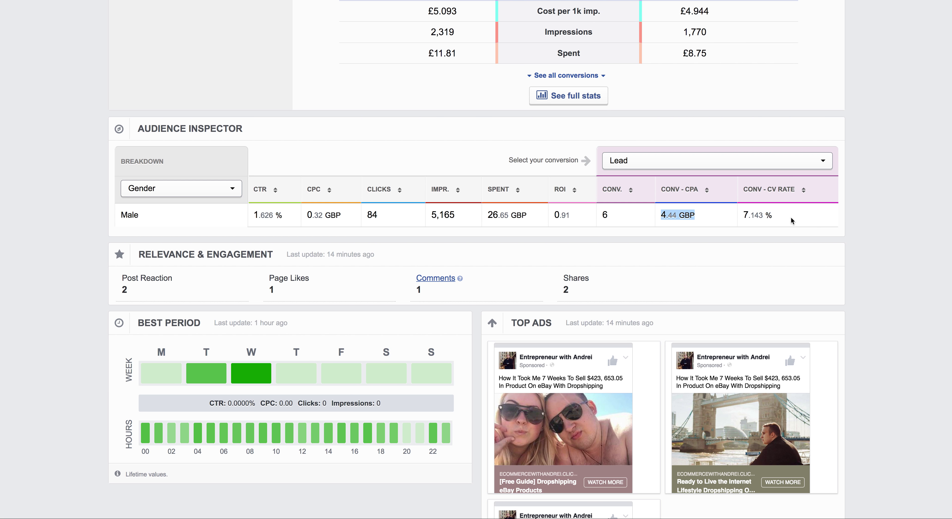
left_click_drag(776, 217, 754, 187)
- Break down the Audience Inspector by Placement and examine the Mobile Feed's ROI
left_click(234, 190)
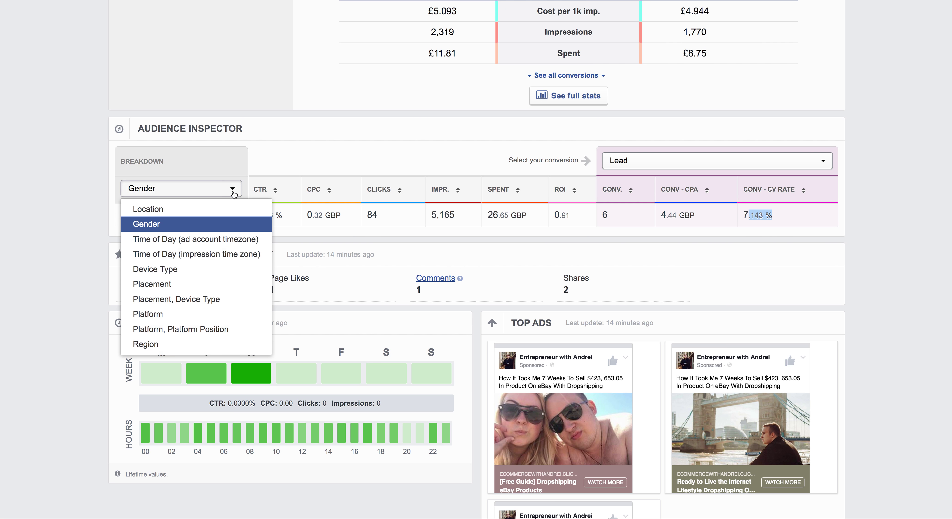
left_click(207, 285)
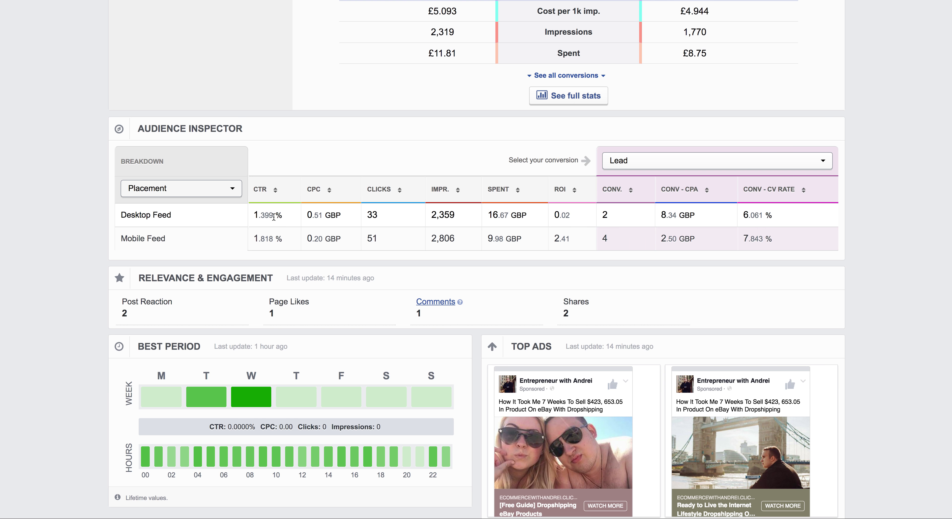
scroll(316, 196, "down", 1)
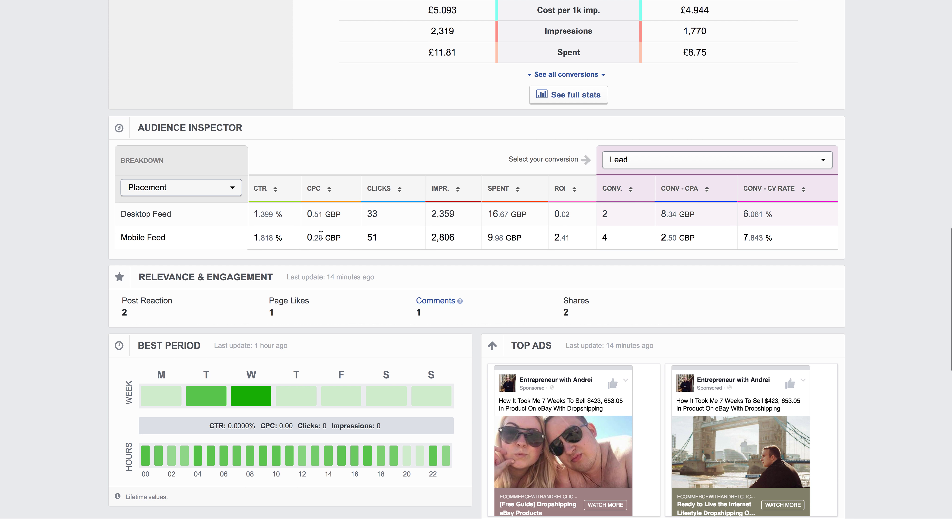
scroll(384, 224, "up", 1)
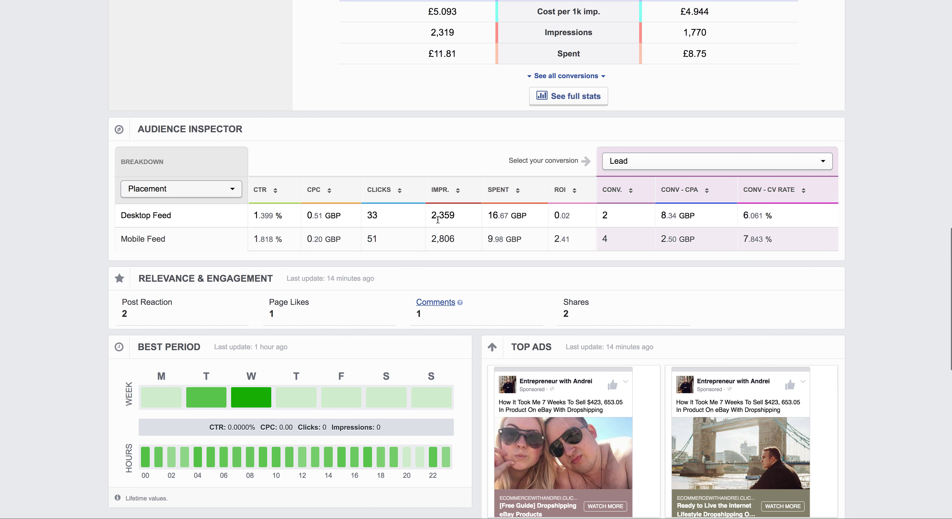
scroll(451, 221, "up", 1)
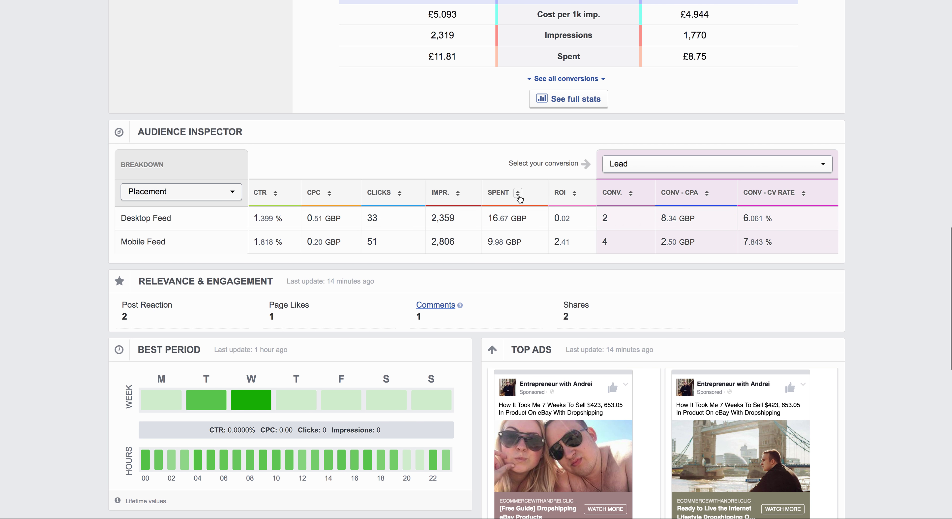
left_click(565, 240)
double_click(566, 240)
scroll(569, 241, "up", 1)
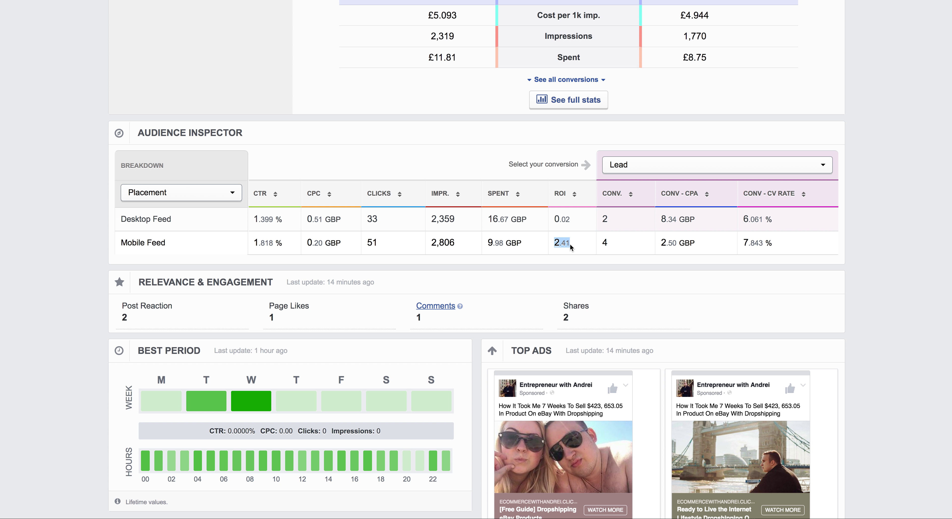
- Compare the CPA and CV rate of the Desktop Feed and Mobile Feed placements and highlight Mobile Feed
left_click_drag(678, 242, 662, 242)
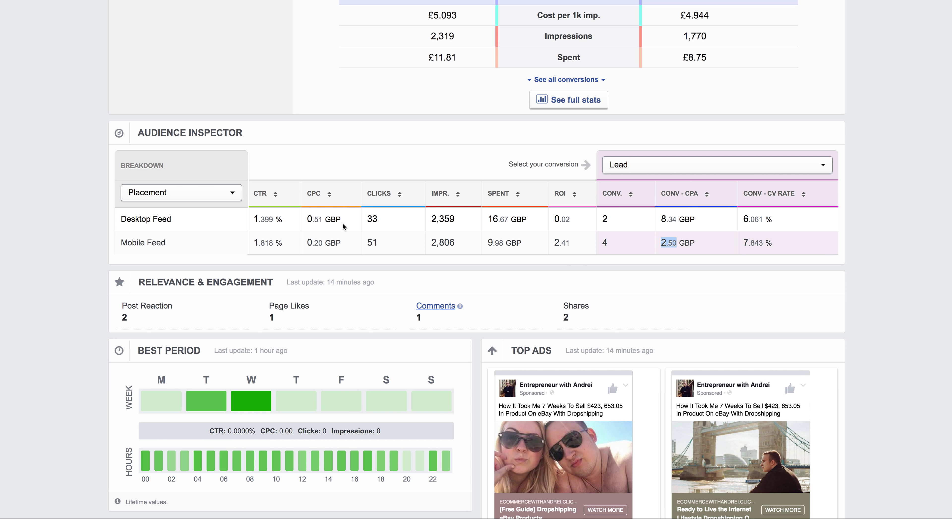
left_click(699, 227)
left_click_drag(698, 219, 658, 219)
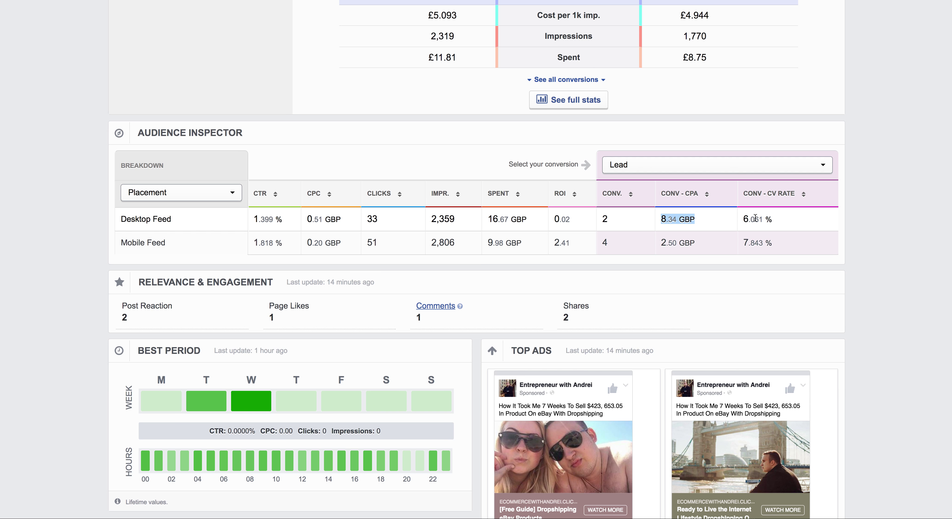
left_click_drag(770, 218, 738, 242)
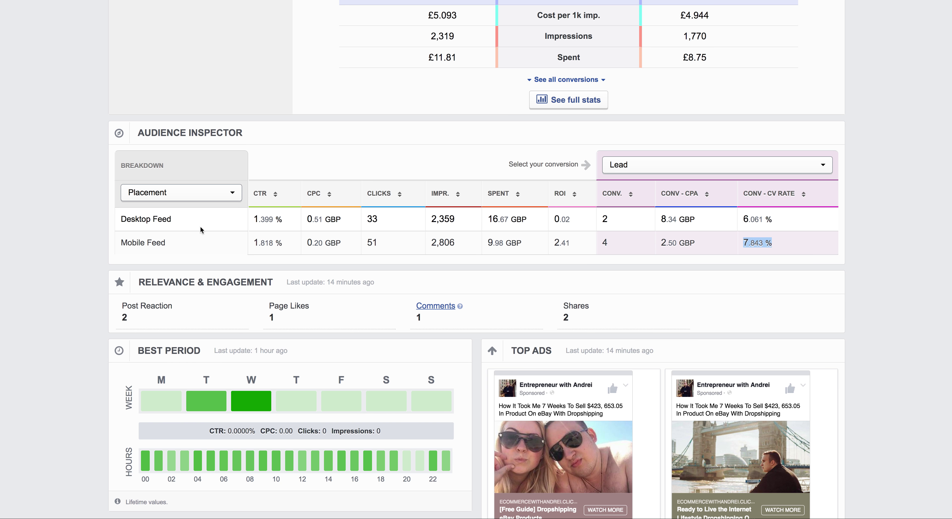
left_click_drag(167, 242, 116, 242)
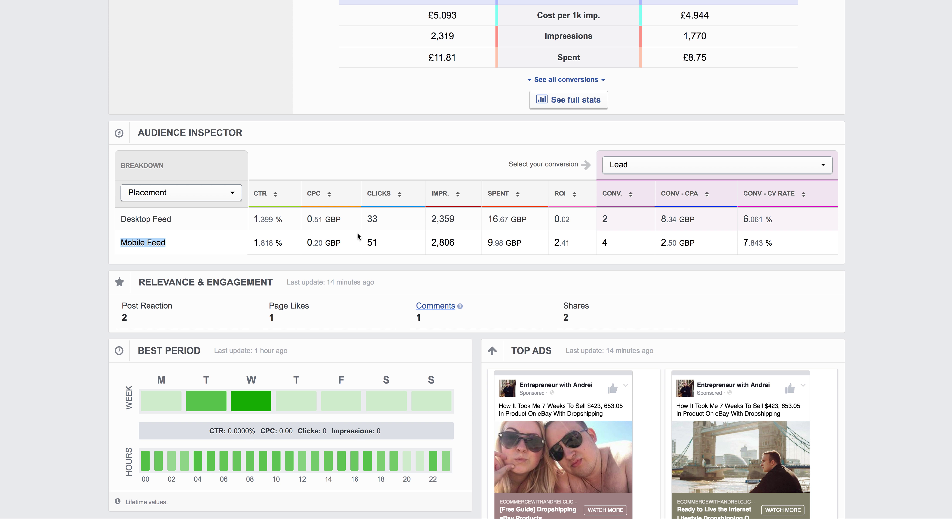
- Show the Age comparison in Top Factors and examine the 28 to 35 age group and its click-through rate
scroll(359, 237, "up", 8)
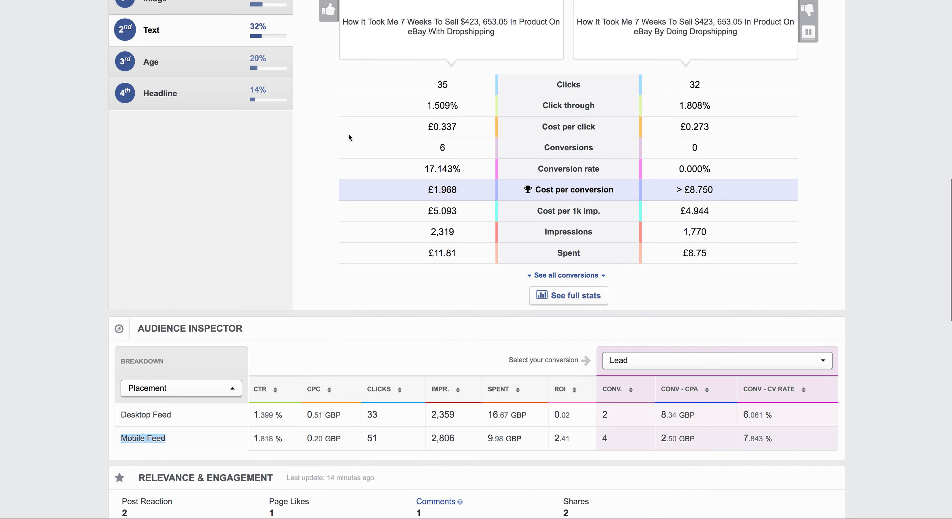
left_click(170, 155)
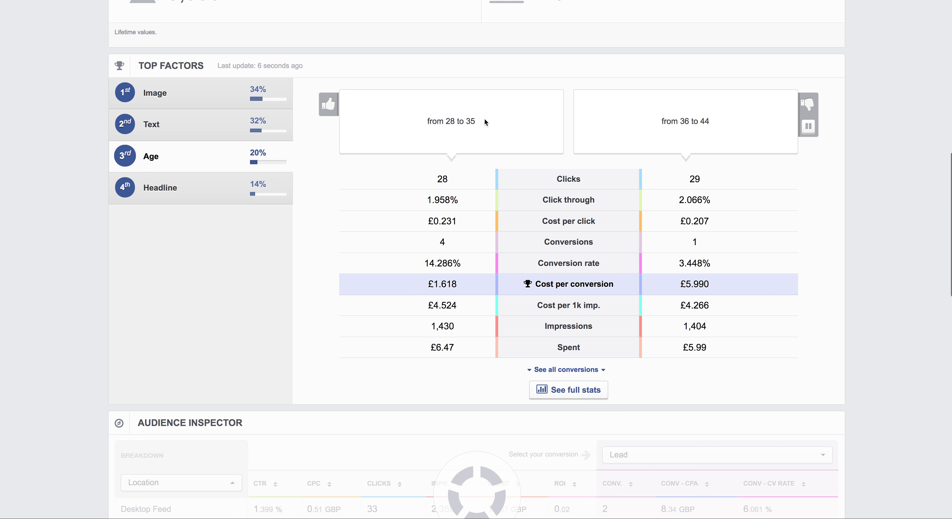
left_click_drag(481, 121, 436, 121)
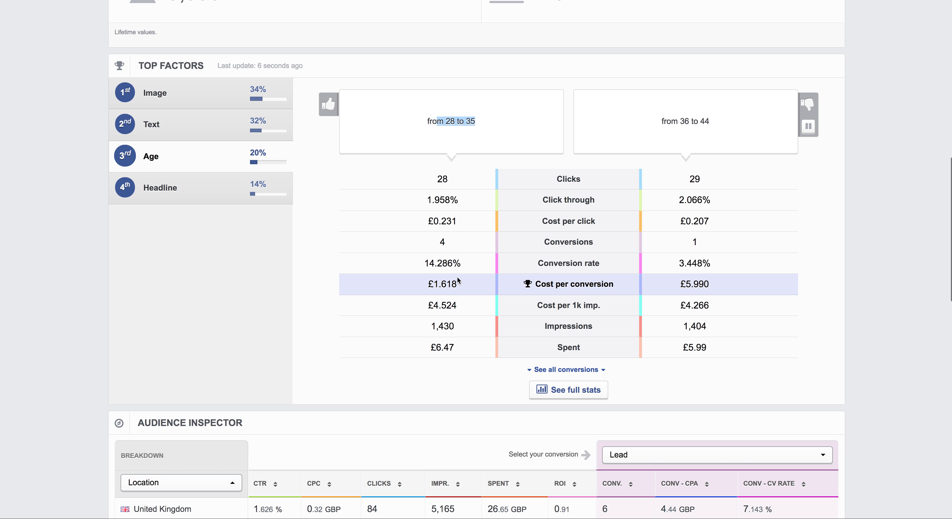
left_click_drag(465, 202, 416, 200)
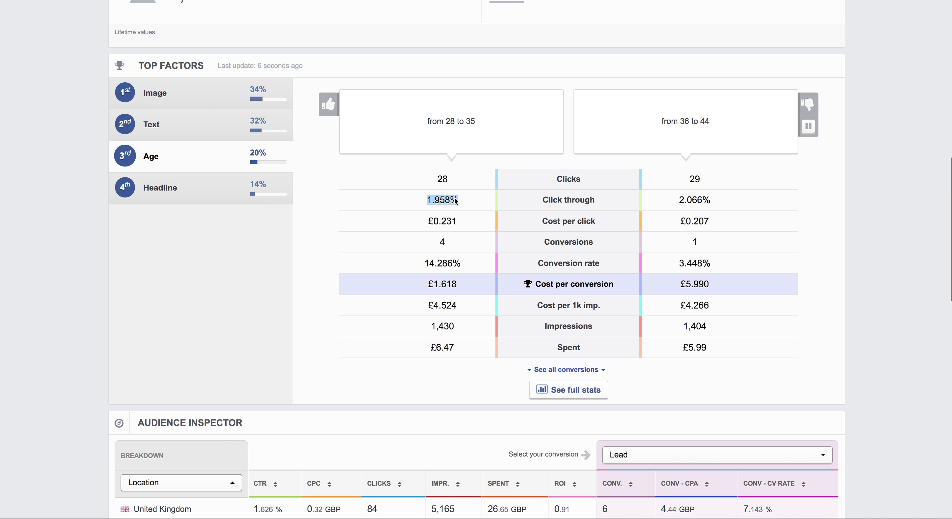
left_click_drag(480, 128, 427, 122)
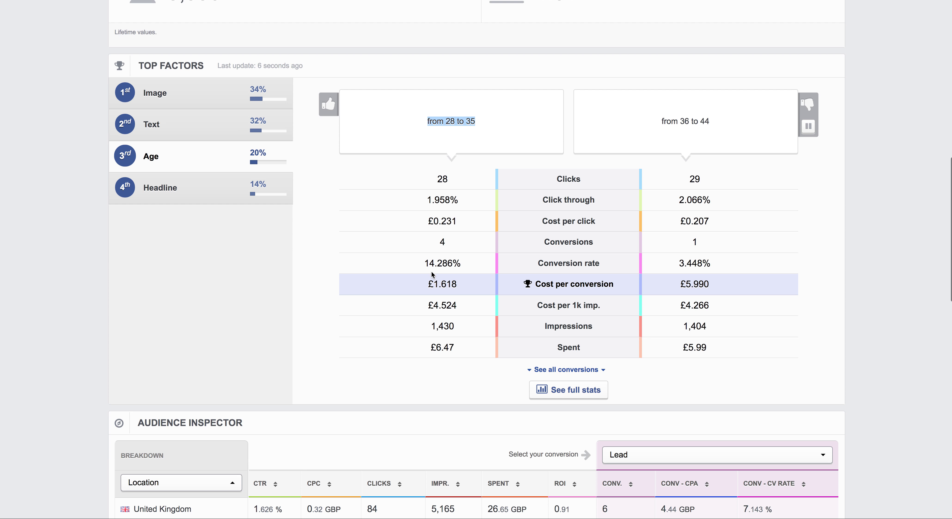
- Show the Headline and Text comparisons in Top Factors and examine the better-performing headline and ad text
left_click(174, 187)
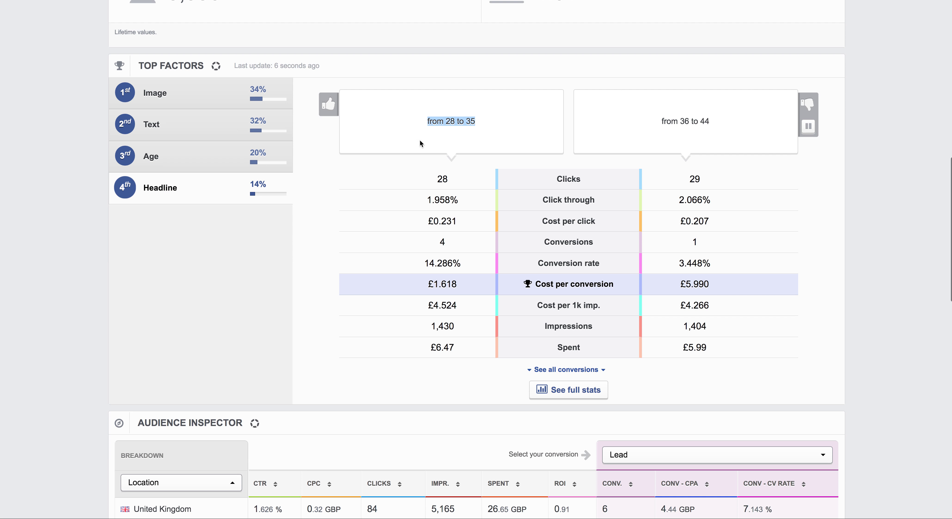
left_click_drag(528, 121, 404, 121)
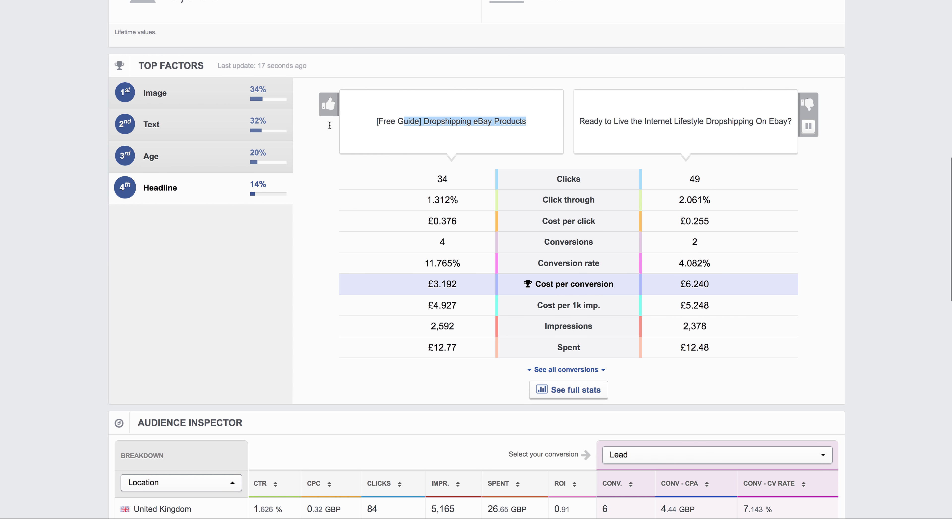
left_click(201, 125)
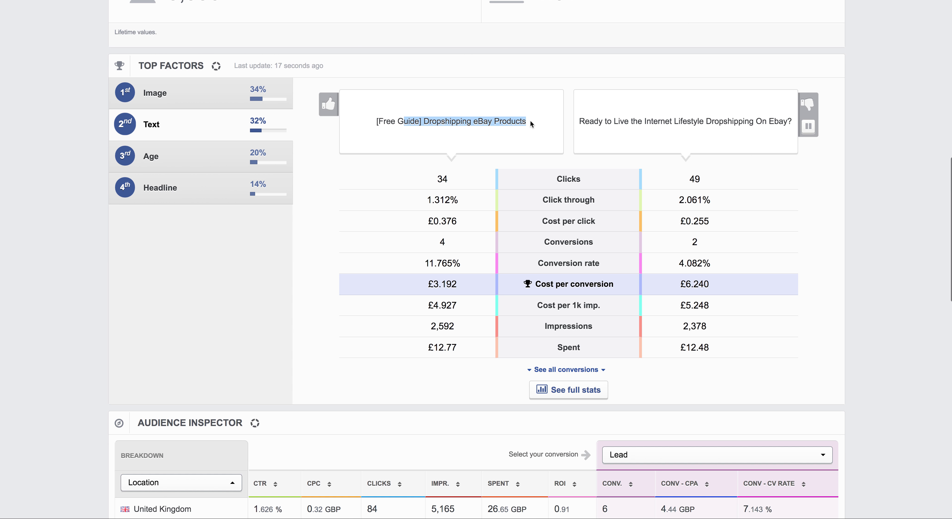
left_click_drag(531, 124, 352, 118)
- Break down the Audience Inspector by Time of Day (impression time zone)
scroll(448, 172, "down", 10)
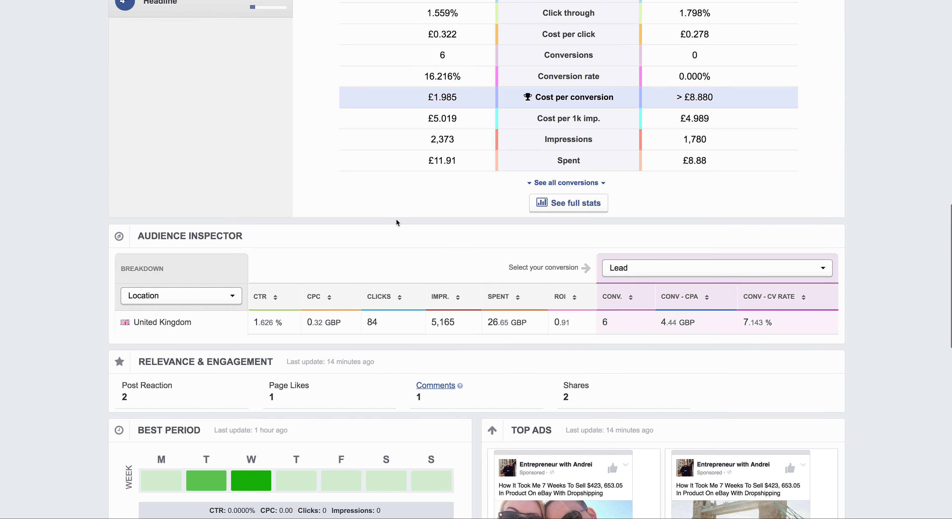
scroll(365, 181, "up", 3)
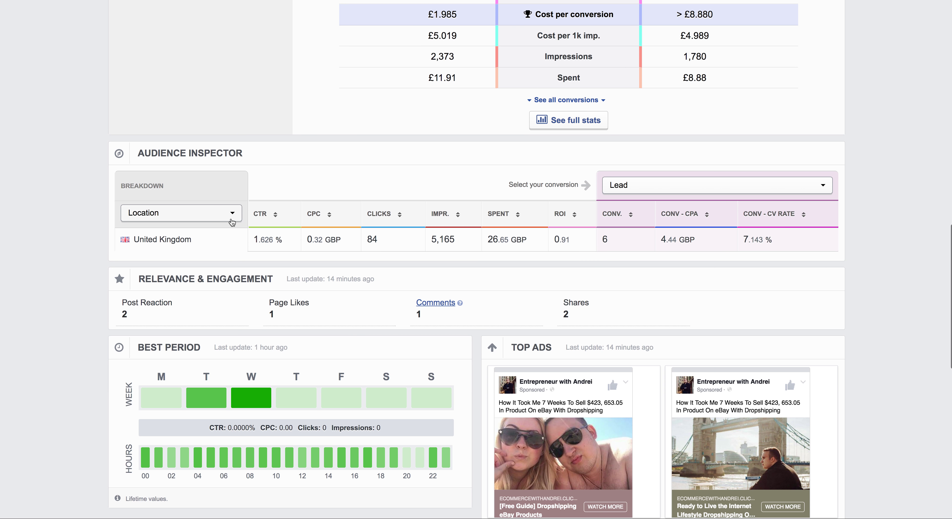
left_click(224, 219)
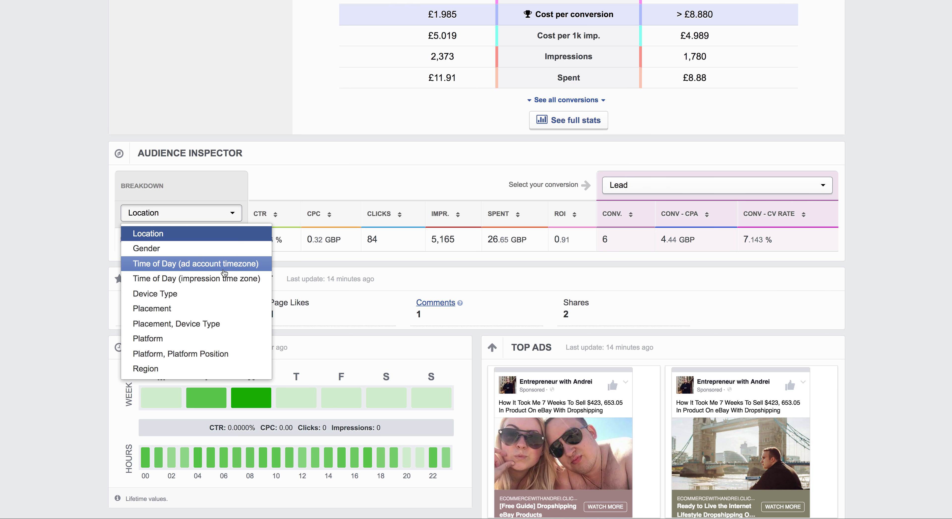
left_click(221, 278)
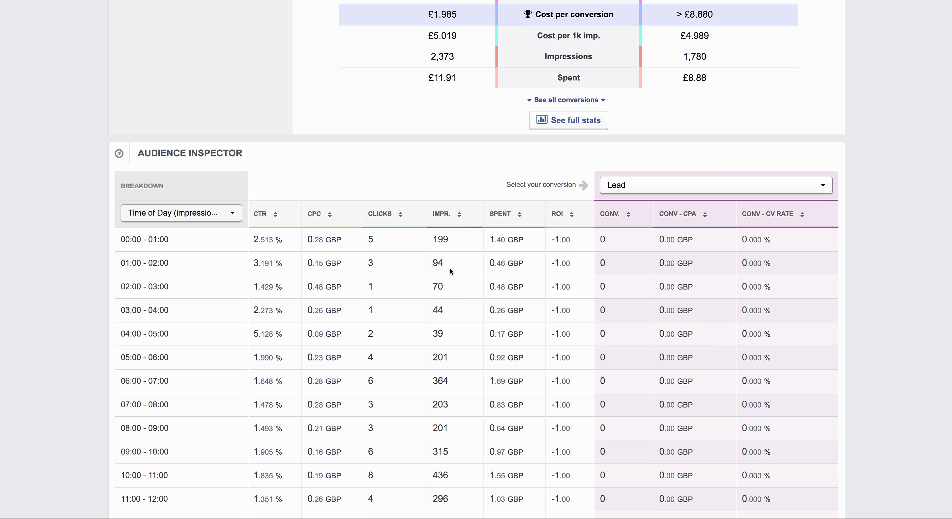
- Examine the Lead conversions, CPA and CV rate for each hour of the day and review the available breakdown options
scroll(481, 256, "down", 2)
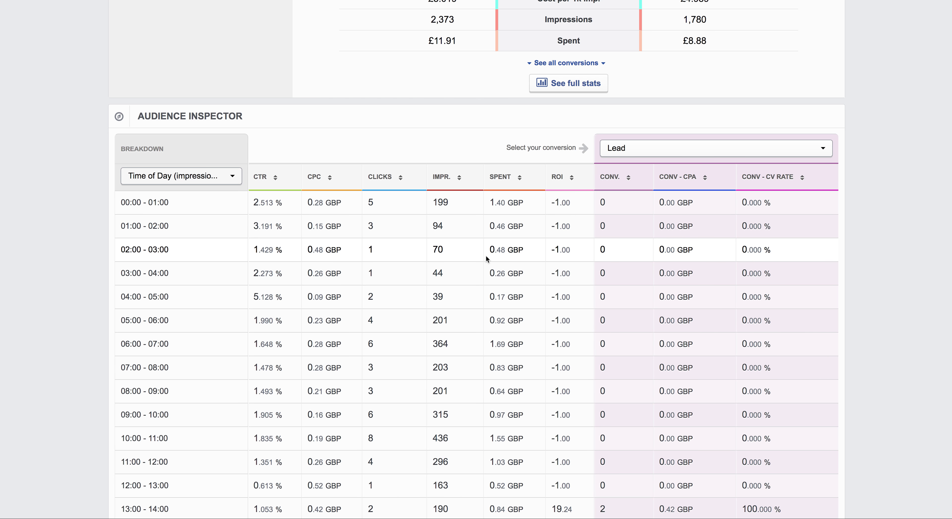
scroll(486, 254, "down", 3)
scroll(485, 254, "down", 3)
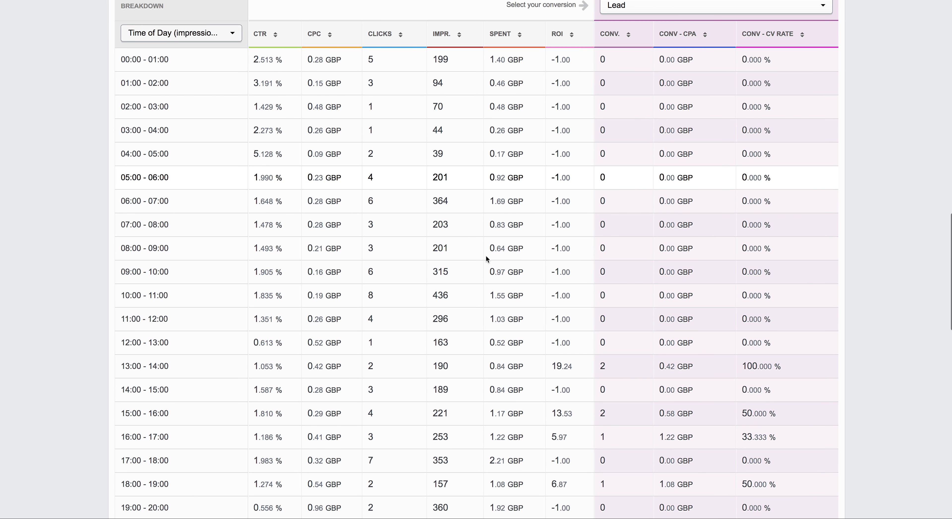
scroll(486, 255, "down", 10)
scroll(486, 254, "up", 11)
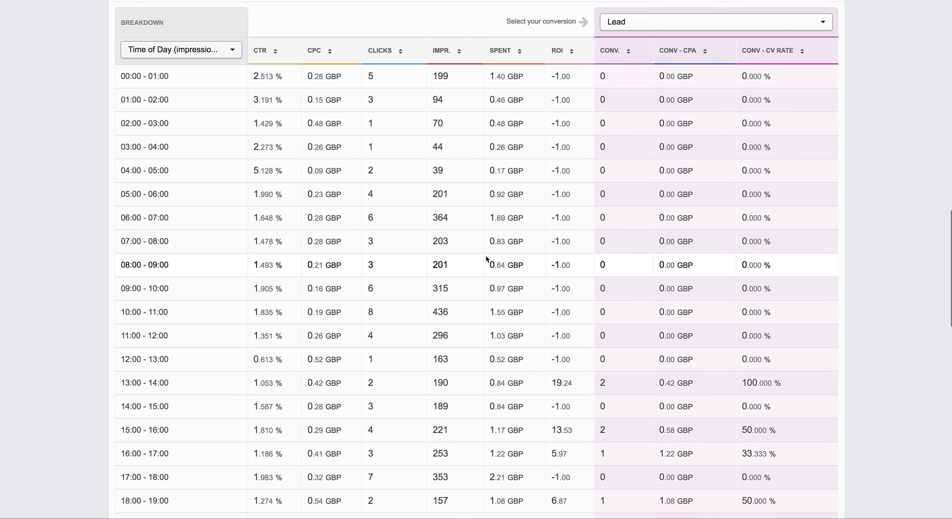
scroll(486, 255, "up", 10)
scroll(293, 352, "down", 5)
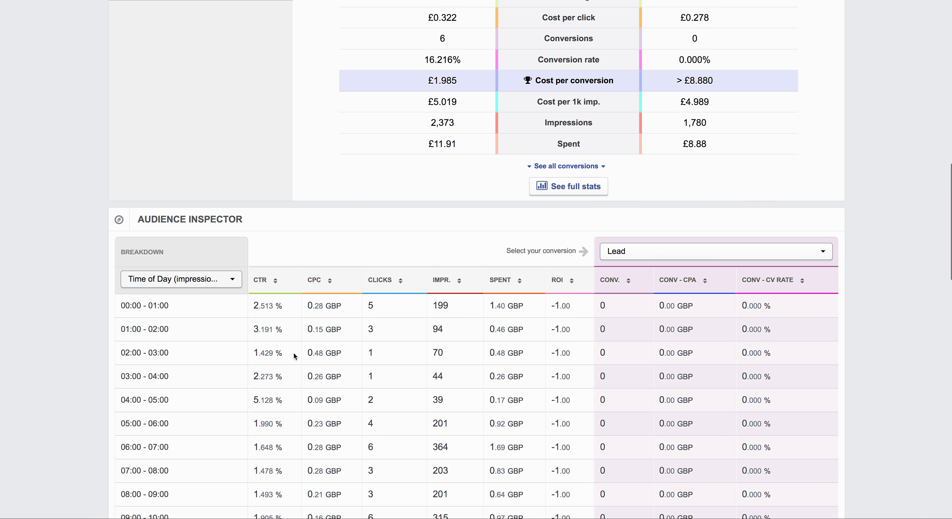
left_click(225, 281)
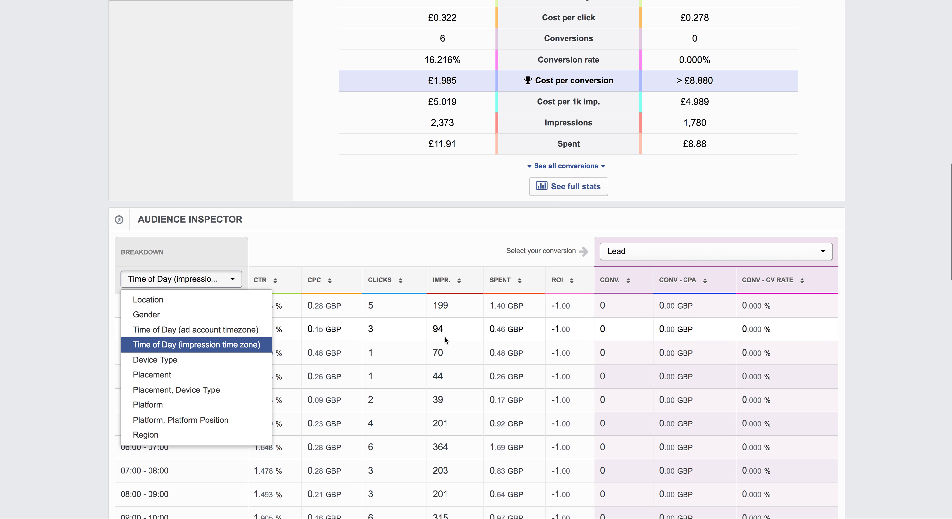
left_click(856, 314)
- Examine the Best Period statistics for Wednesday and for the 07:00 hour
scroll(856, 314, "down", 5)
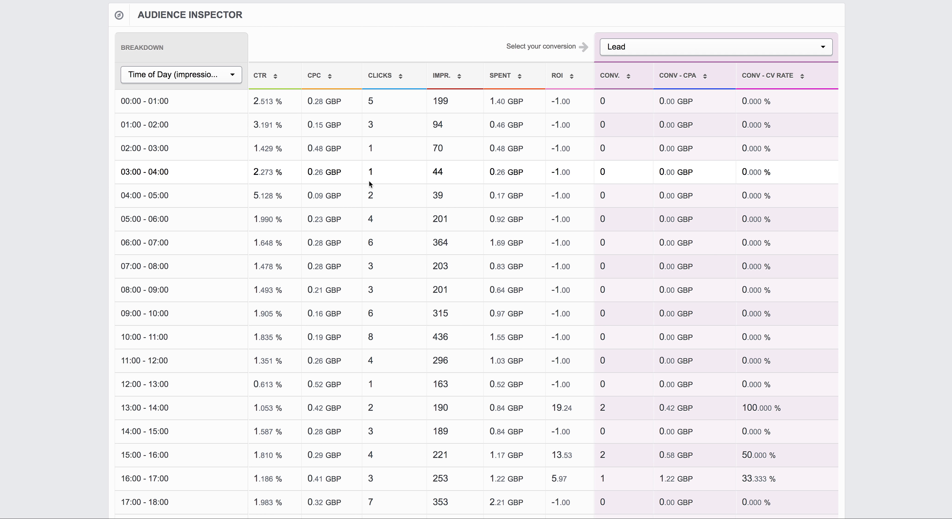
scroll(370, 184, "down", 15)
mouse_move(255, 199)
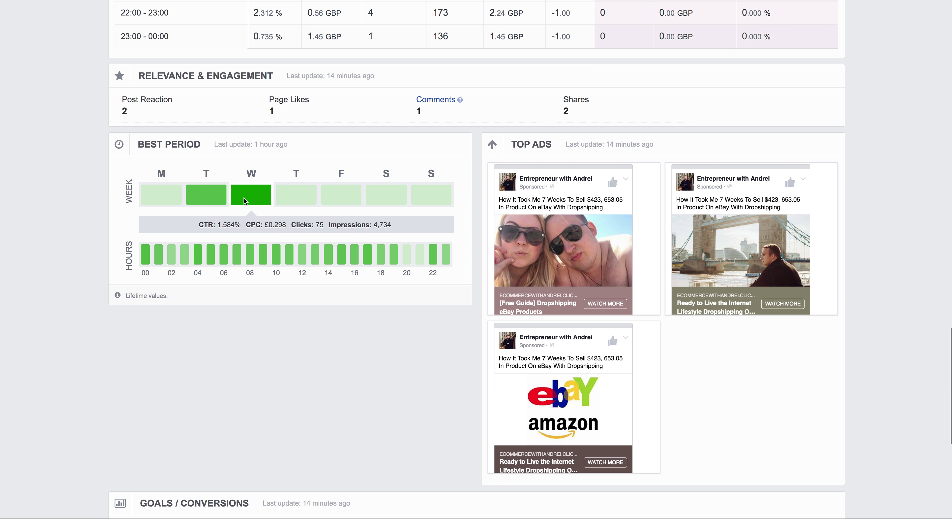
mouse_move(234, 263)
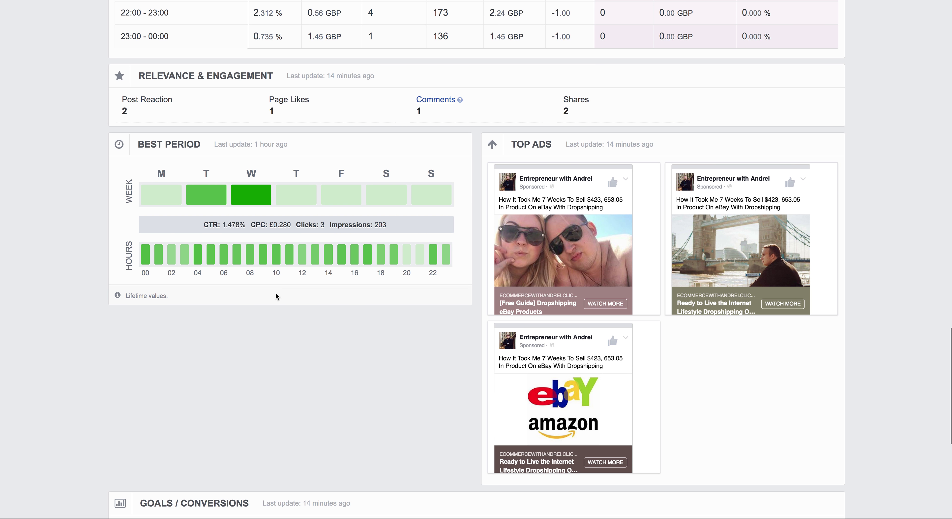
- Examine the CTR, CPA and conversion rate in the Goals / Conversions summary
scroll(287, 284, "down", 10)
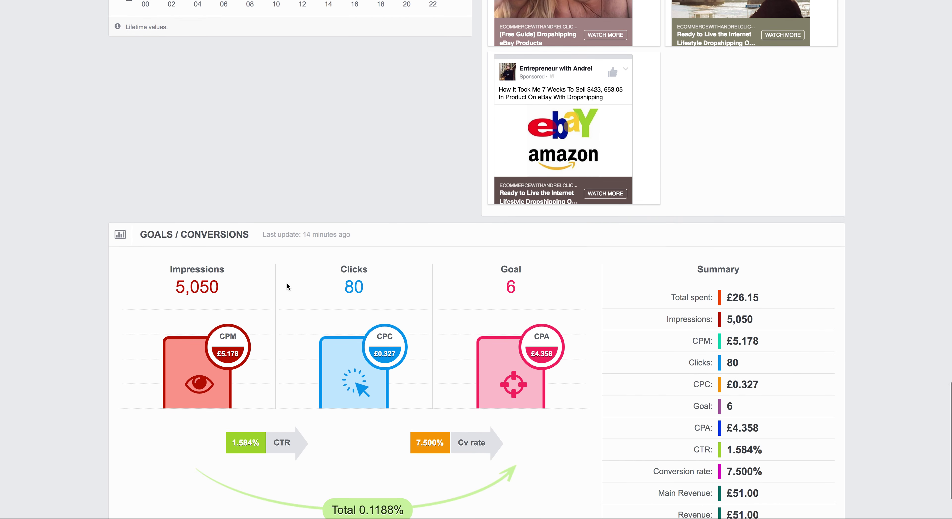
scroll(528, 185, "down", 5)
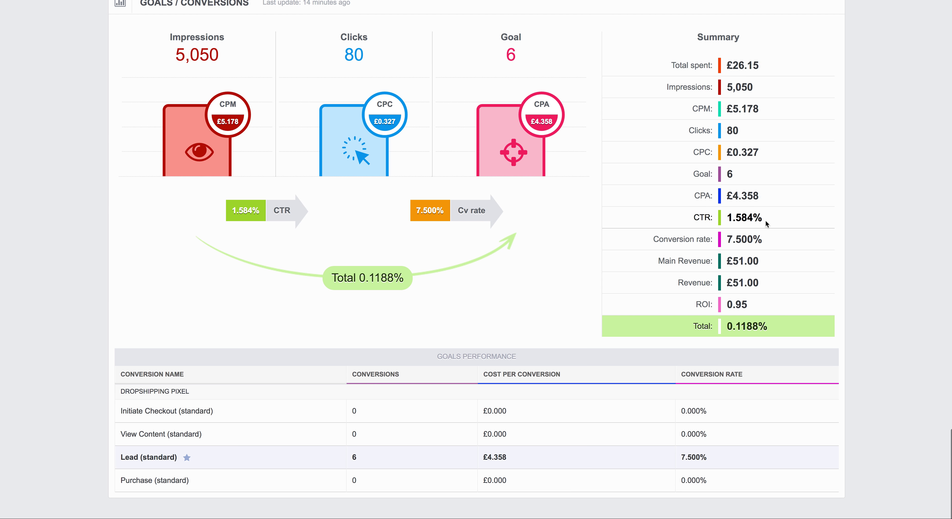
left_click_drag(767, 222, 719, 218)
left_click_drag(763, 198, 727, 197)
double_click(708, 195)
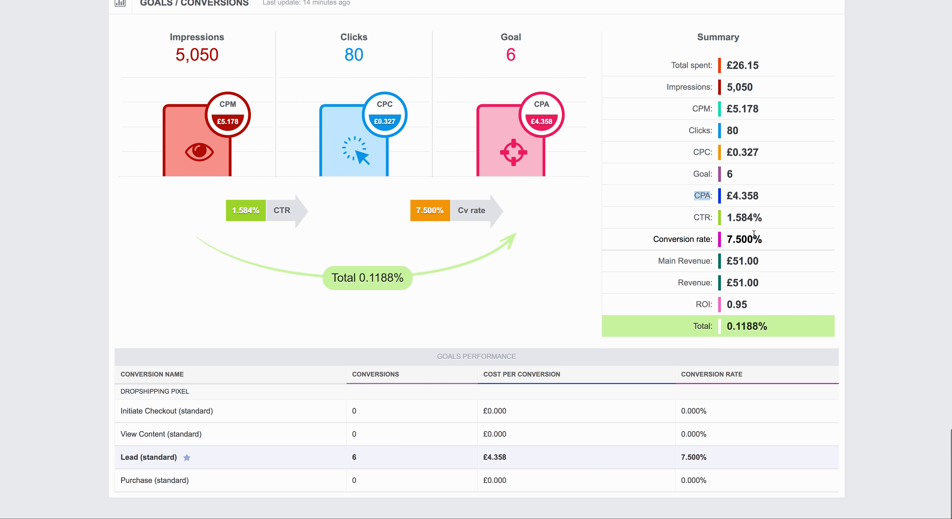
left_click_drag(772, 243, 725, 241)
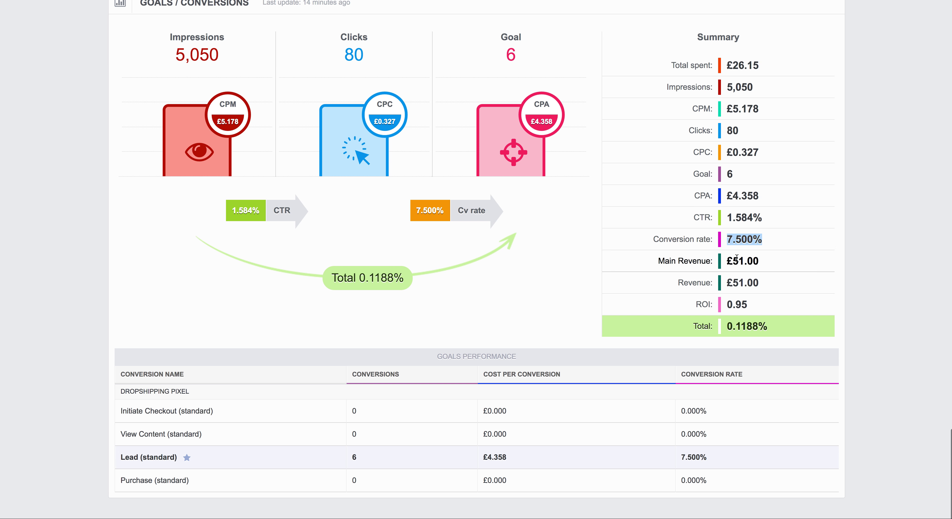
- Examine the click total in the Goals / Conversions funnel and review the Goals Performance table
scroll(423, 310, "up", 10)
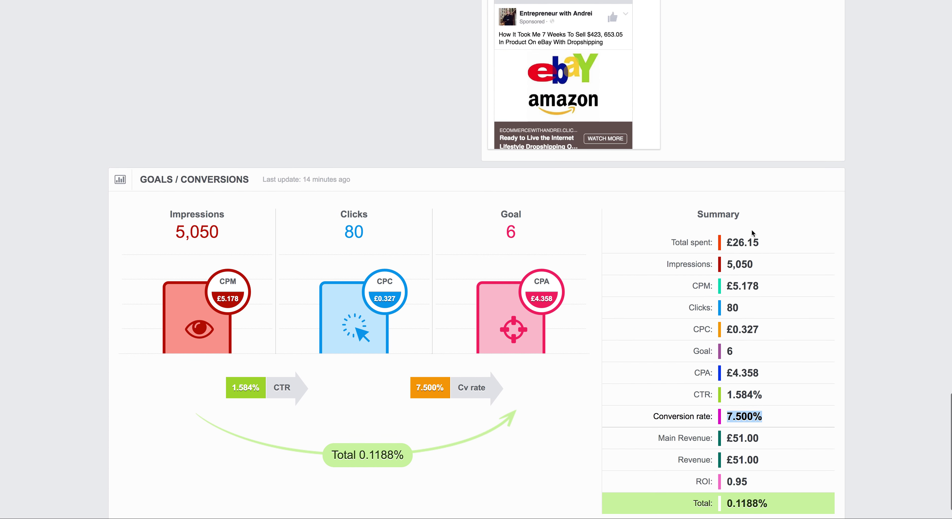
scroll(386, 394, "down", 6)
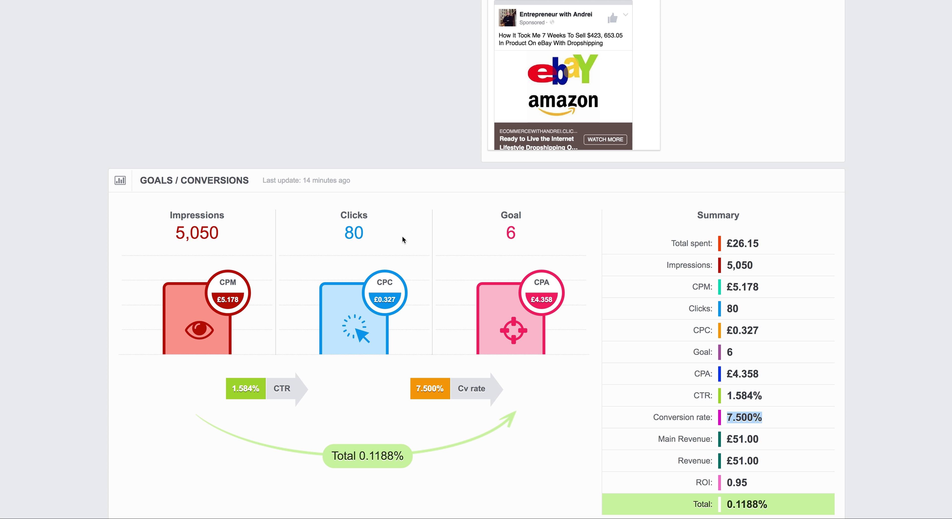
double_click(356, 232)
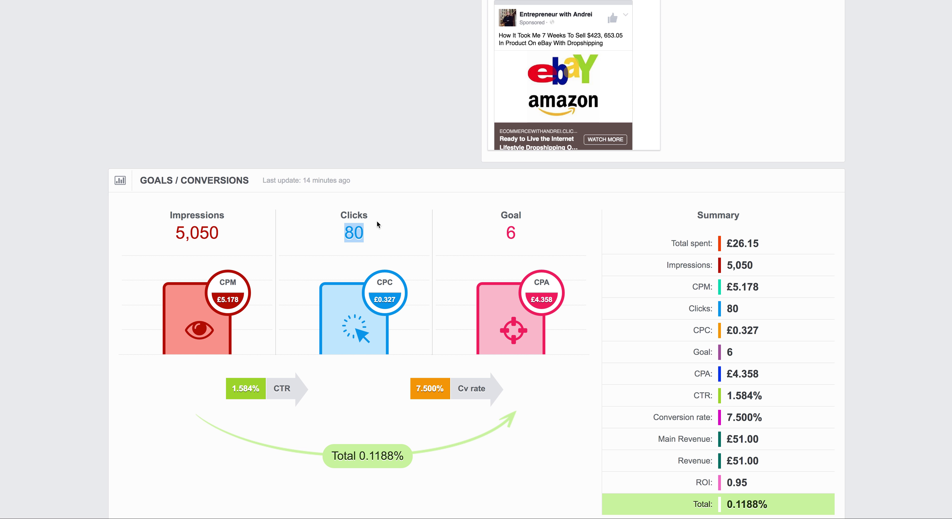
scroll(383, 221, "down", 5)
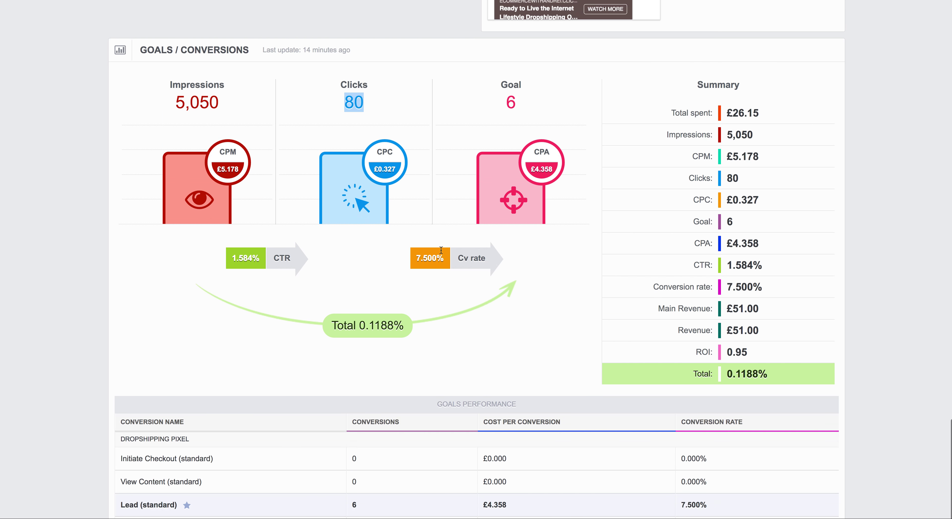
scroll(441, 249, "up", 2)
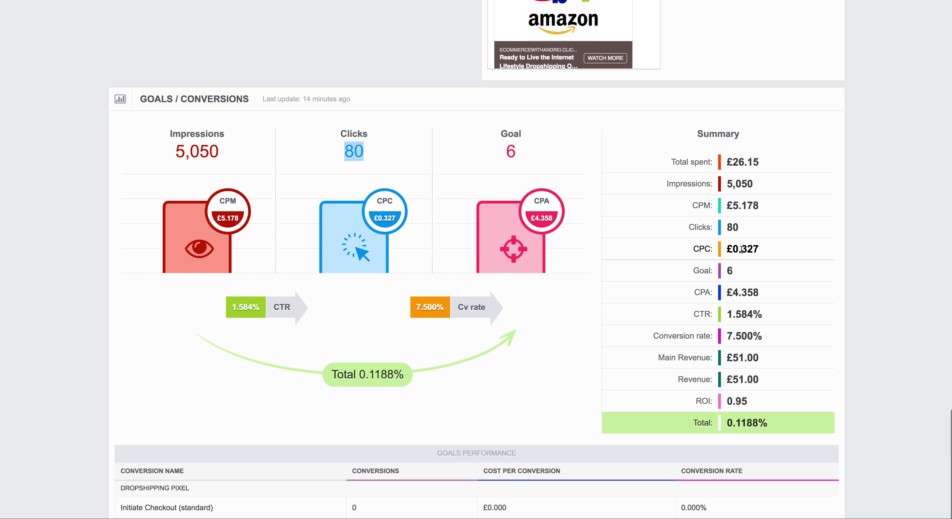
scroll(723, 384, "down", 4)
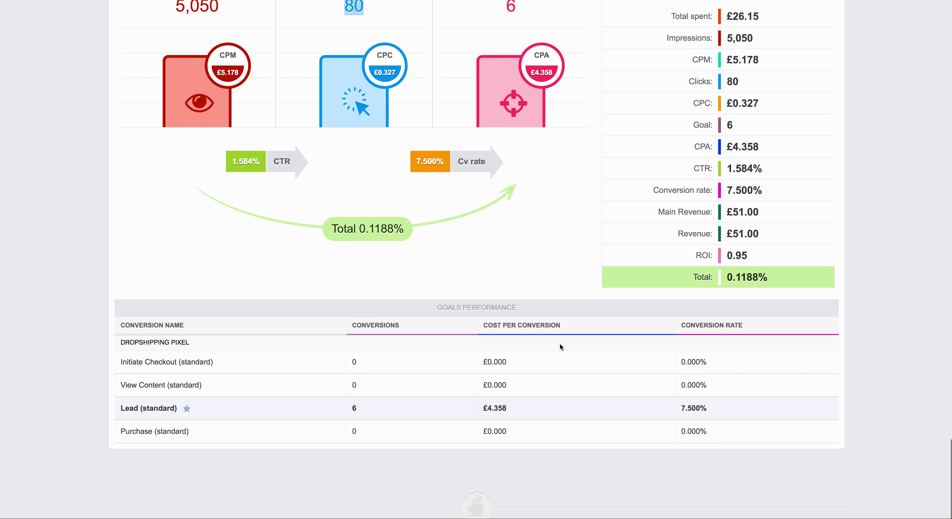
- Open the campaign's Ads Reporting and examine the image performance table beneath the cost per conversion graph
scroll(446, 397, "up", 20)
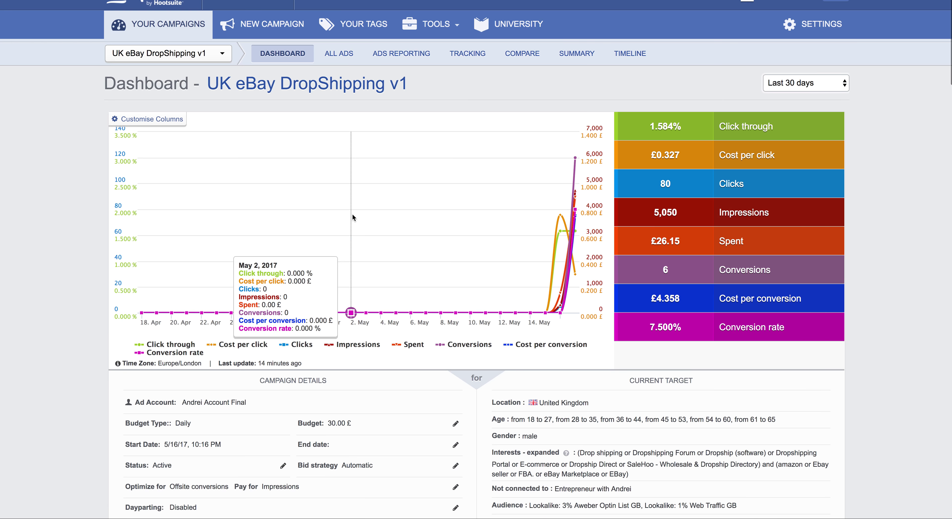
scroll(353, 217, "down", 1)
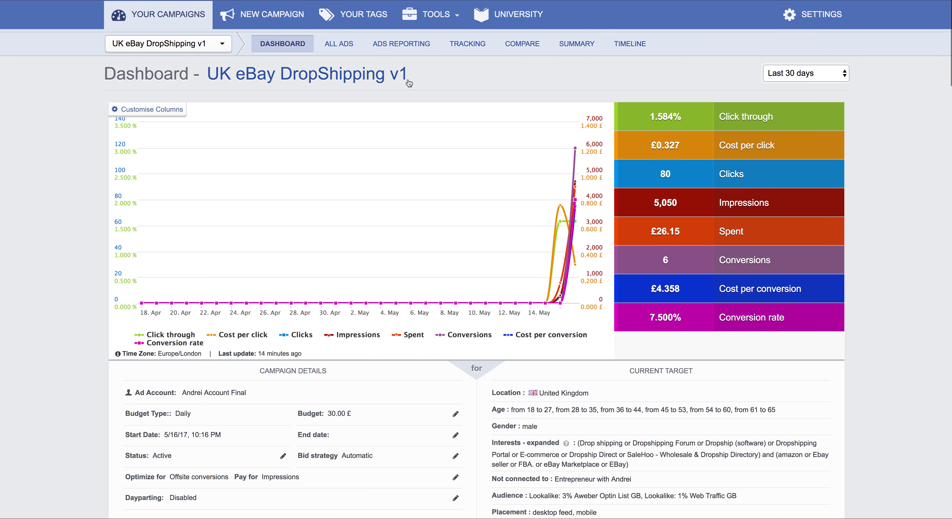
left_click(399, 44)
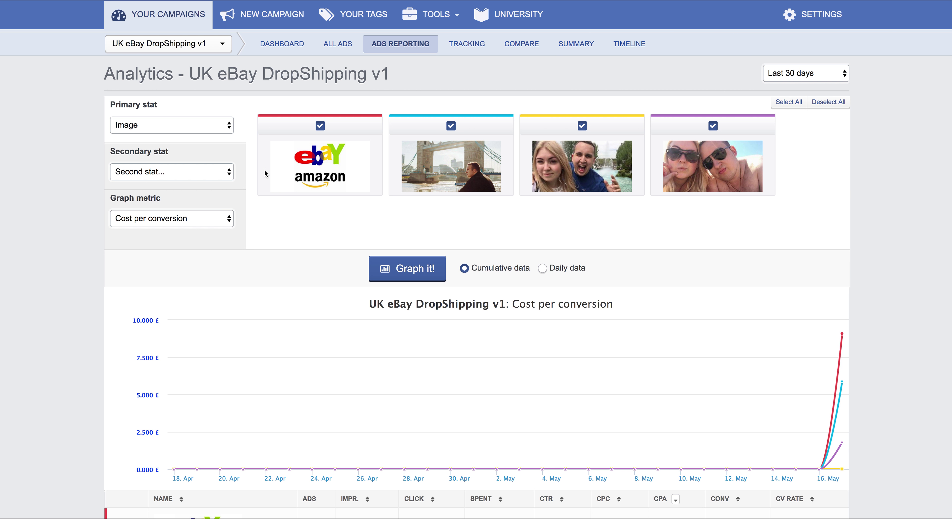
scroll(330, 237, "down", 3)
scroll(255, 310, "up", 2)
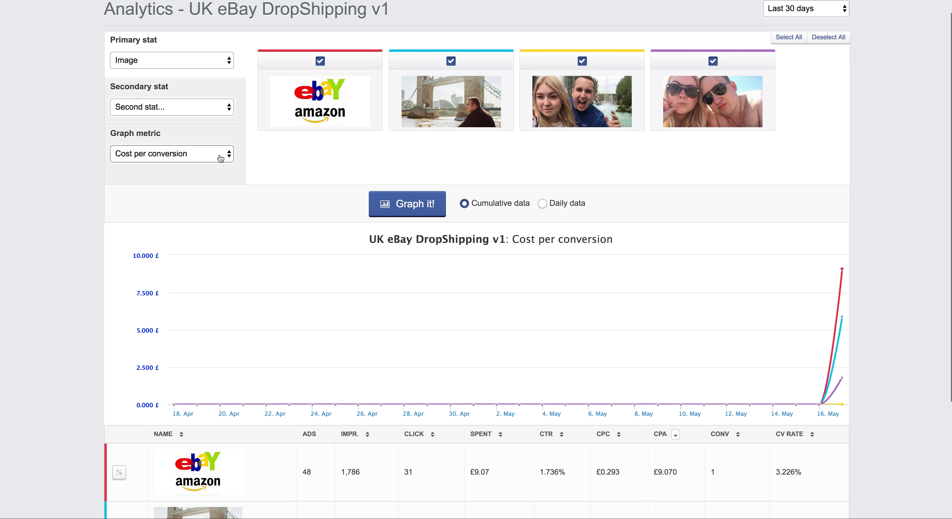
scroll(302, 265, "down", 5)
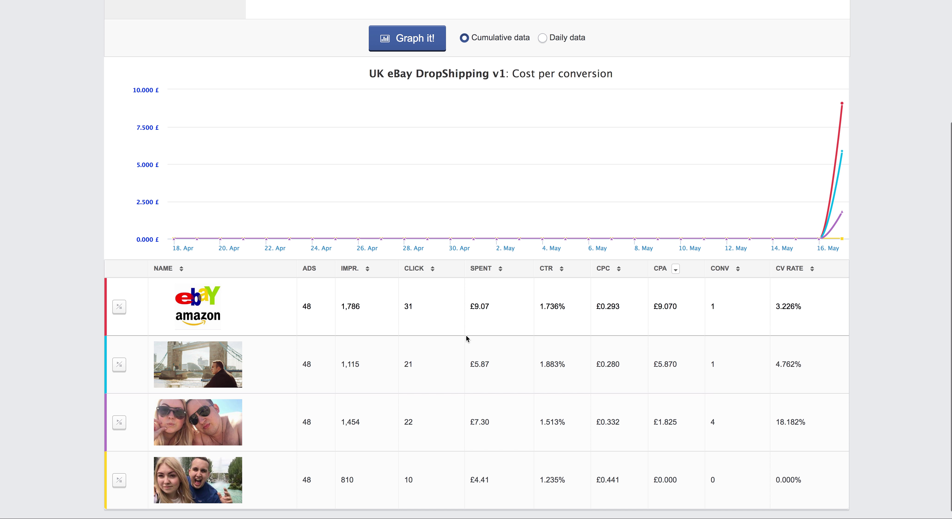
scroll(469, 340, "down", 1)
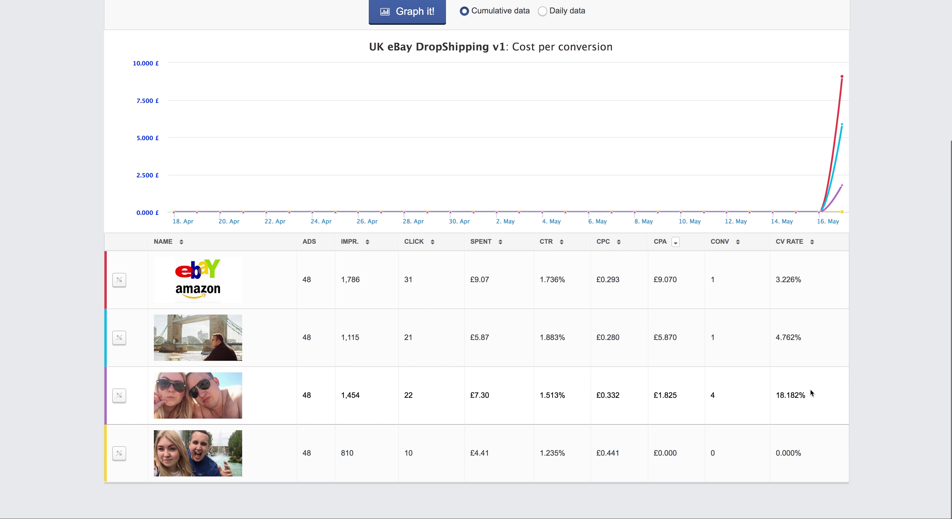
- Compare the CV rates of the eBay/Amazon logo, bridge and sunglasses couple images, and highlight the sunglasses image's impressions
left_click_drag(814, 390, 291, 384)
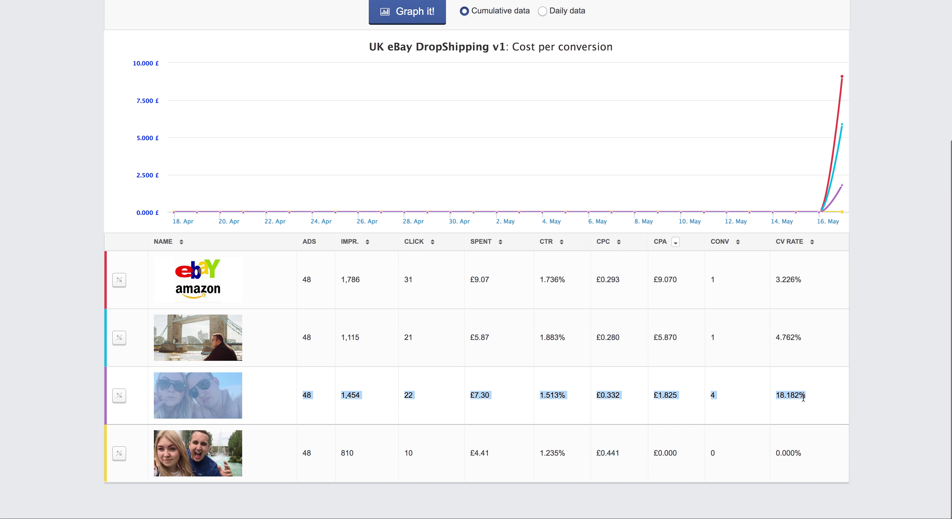
left_click(811, 399)
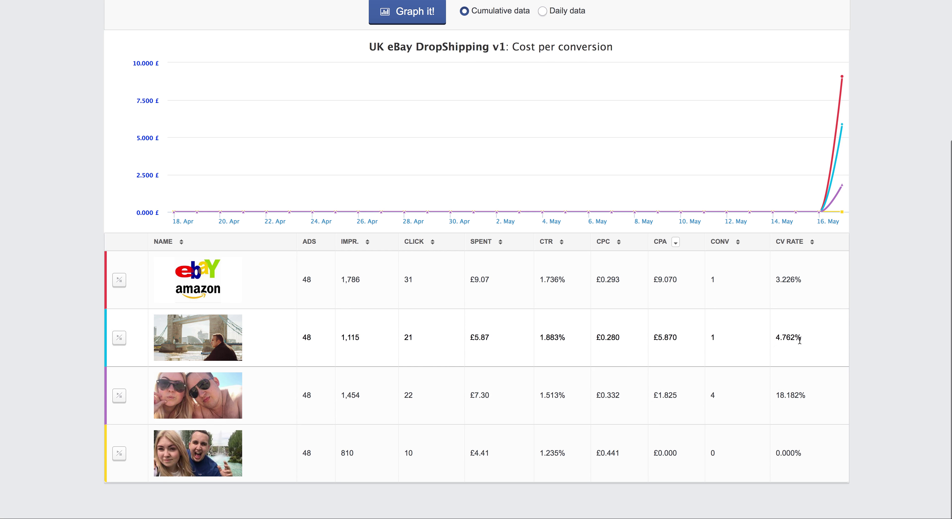
left_click_drag(805, 282, 774, 280)
left_click_drag(811, 337, 768, 337)
left_click(806, 397)
left_click_drag(806, 397, 773, 394)
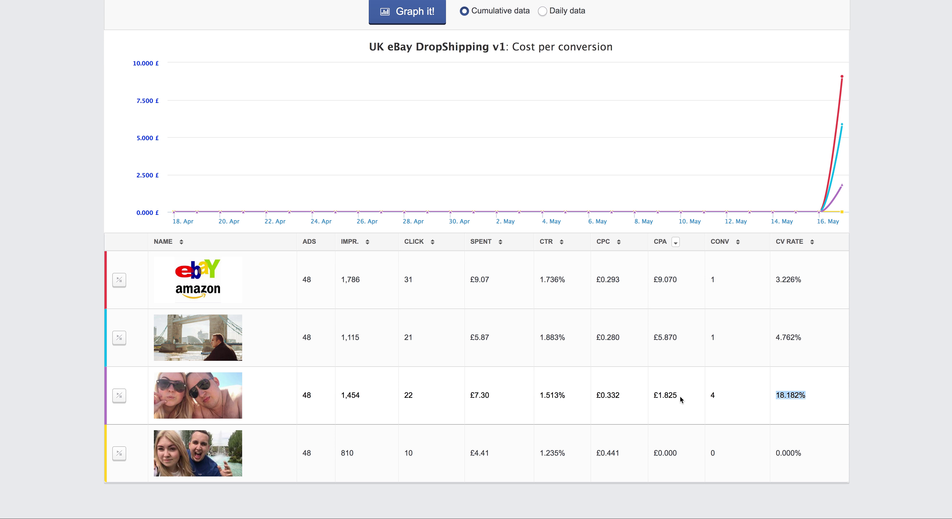
double_click(348, 395)
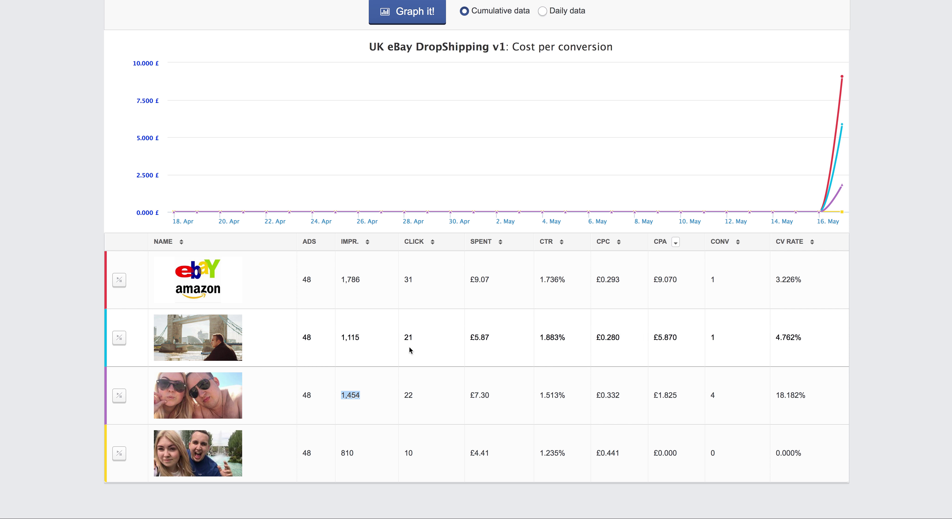
- Compare the CPC of the sunglasses couple and eBay/Amazon logo images, and highlight the sunglasses image's CPA and CV rate
left_click_drag(624, 398, 598, 391)
left_click_drag(623, 281, 595, 278)
left_click_drag(677, 393, 649, 394)
left_click_drag(809, 395, 774, 395)
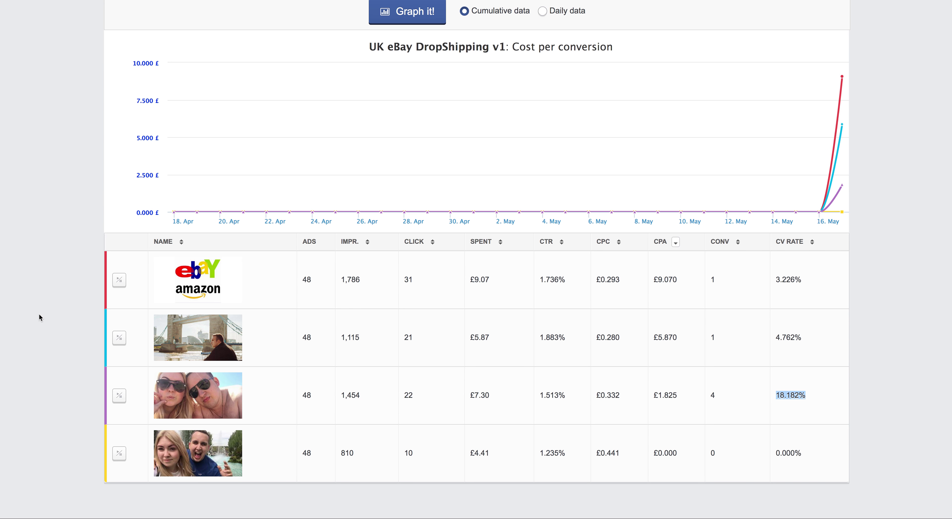
- Capture a screenshot of the cost per conversion graph together with the image performance table
key("super+shift+4")
left_click_drag(104, 27, 847, 481)
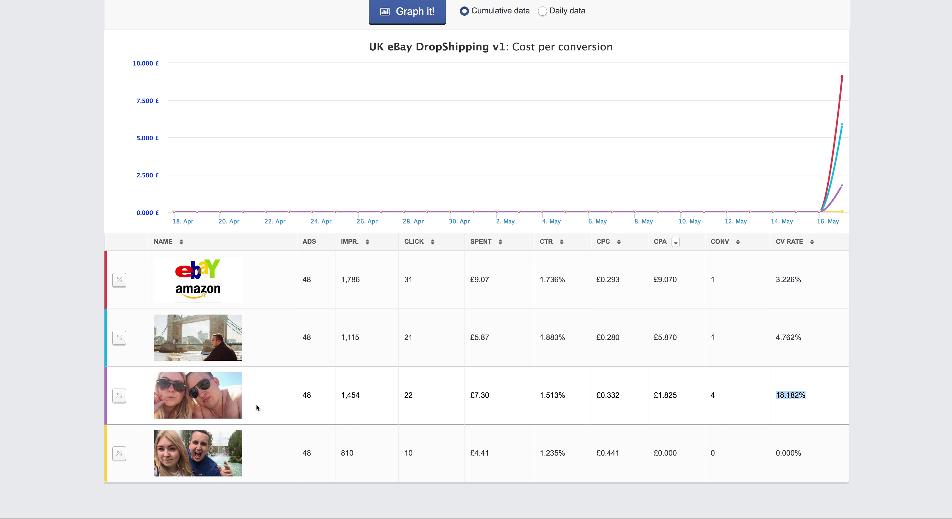
- Check the impressions of the couple-by-the-fountain image and pause its 48 ads
scroll(291, 408, "down", 2)
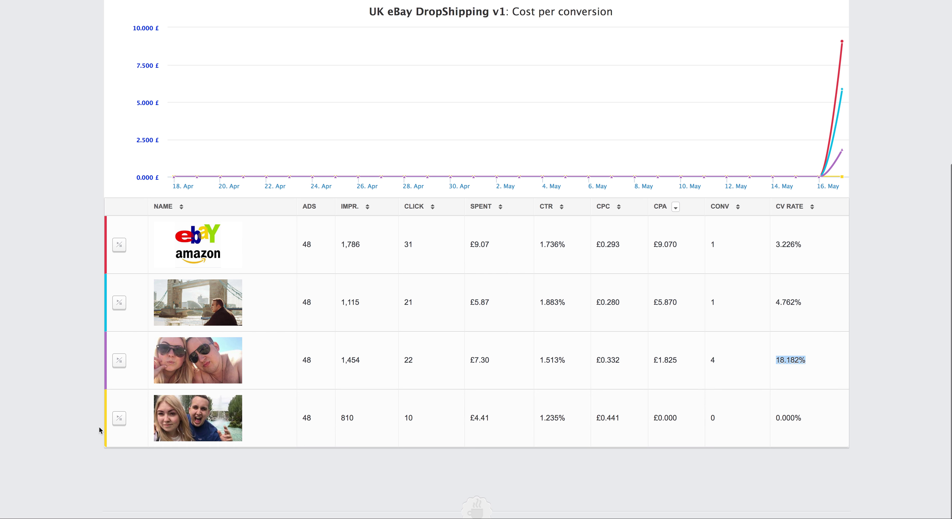
double_click(342, 418)
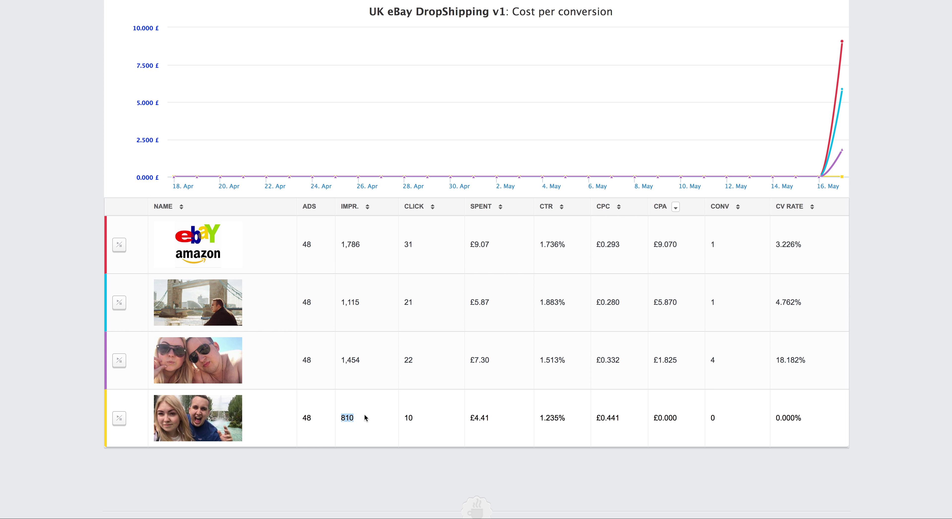
left_click(119, 418)
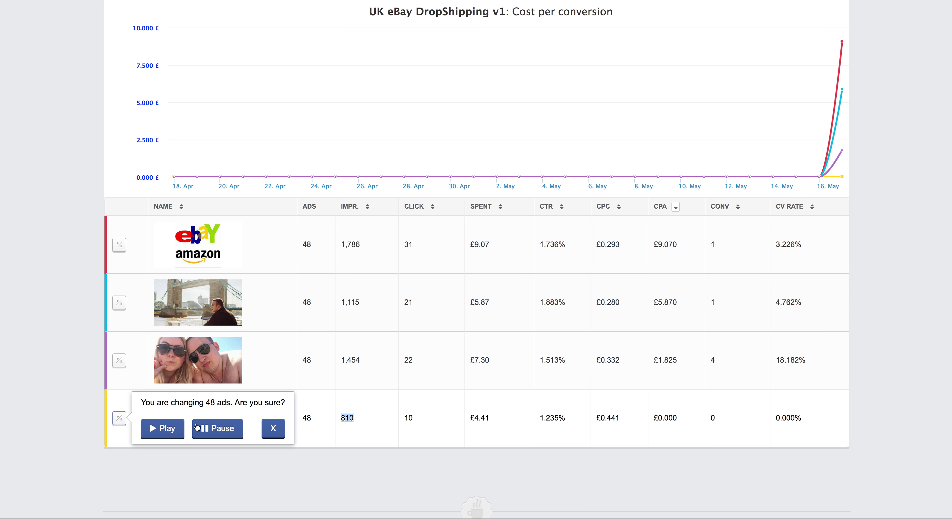
left_click(234, 433)
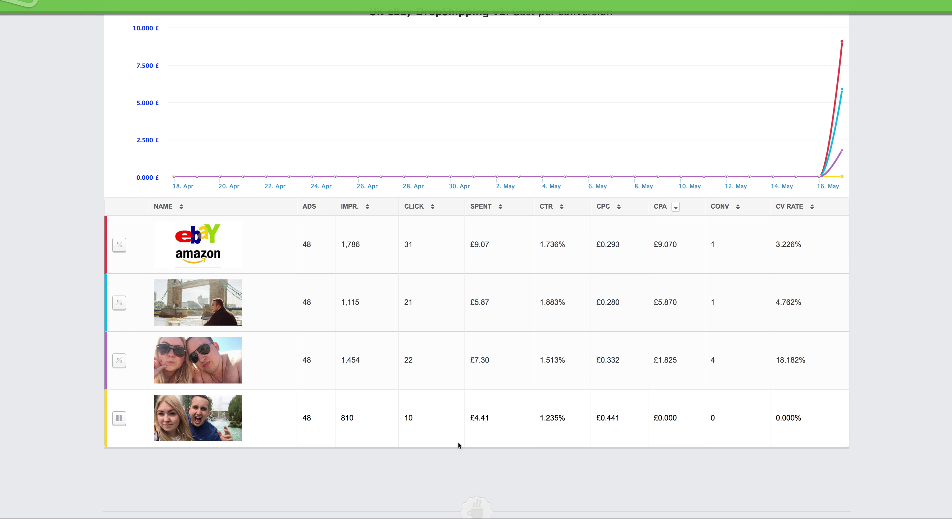
- Pause the 48 ads using the eBay/Amazon logo image, and check the bridge image's CPA, CTR and conversions
scroll(296, 339, "up", 2)
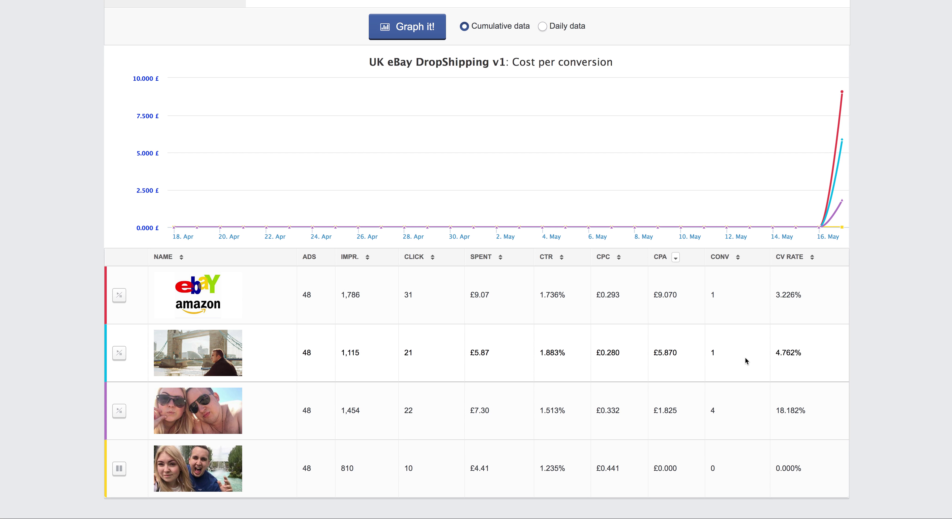
double_click(664, 353)
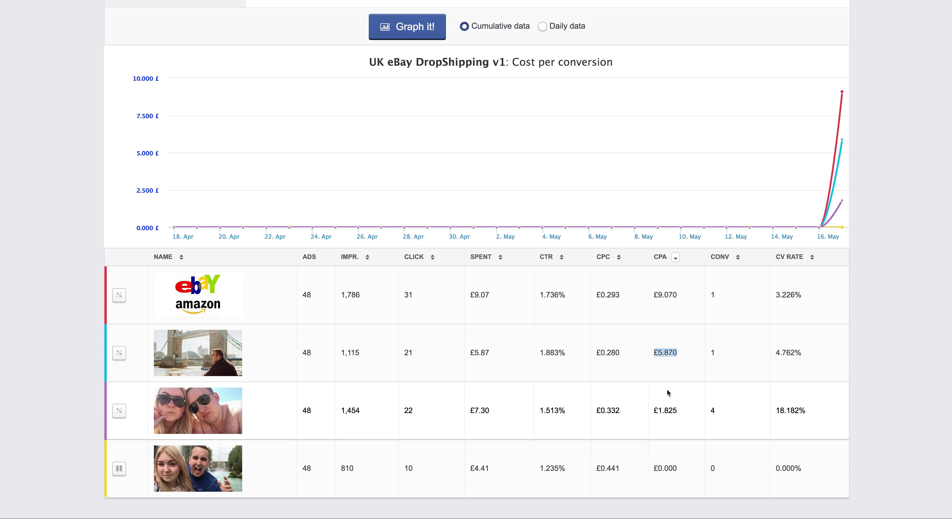
left_click(119, 298)
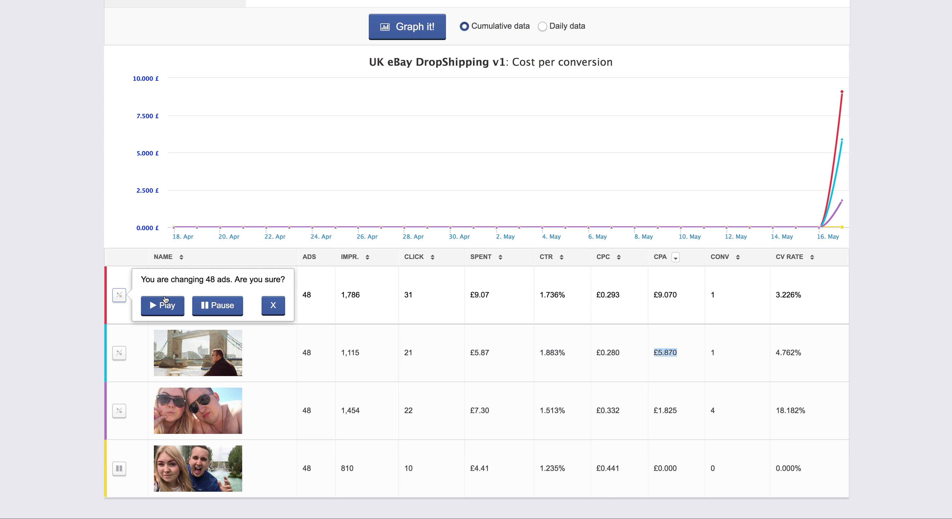
left_click(213, 306)
left_click(213, 306)
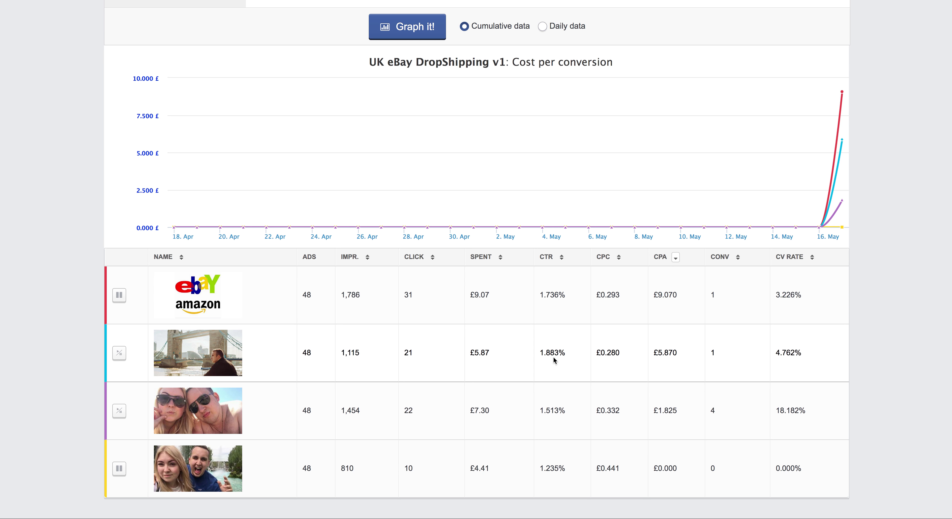
double_click(562, 353)
double_click(714, 354)
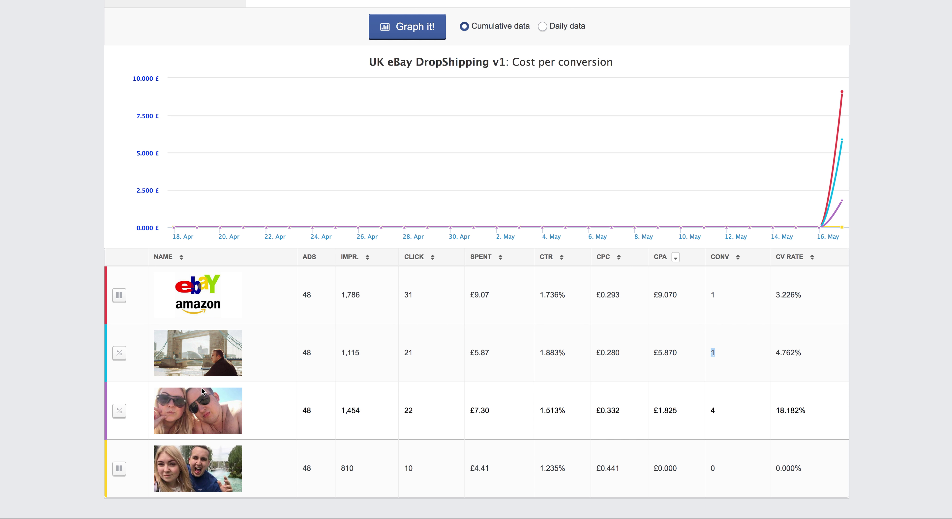
- Graph cost per conversion with Headline as the primary stat and Age as the secondary stat
scroll(203, 391, "up", 6)
left_click(219, 125)
left_click(219, 137)
left_click(226, 172)
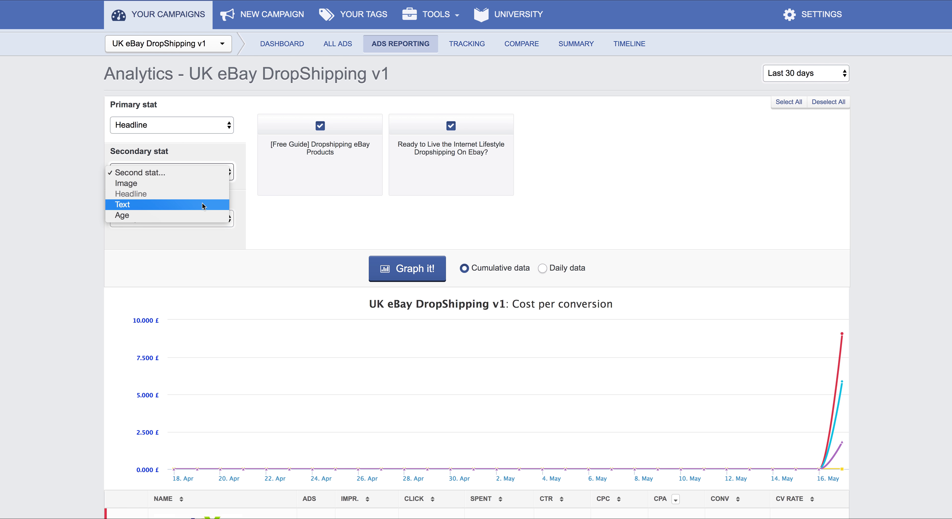
left_click(204, 215)
left_click(451, 270)
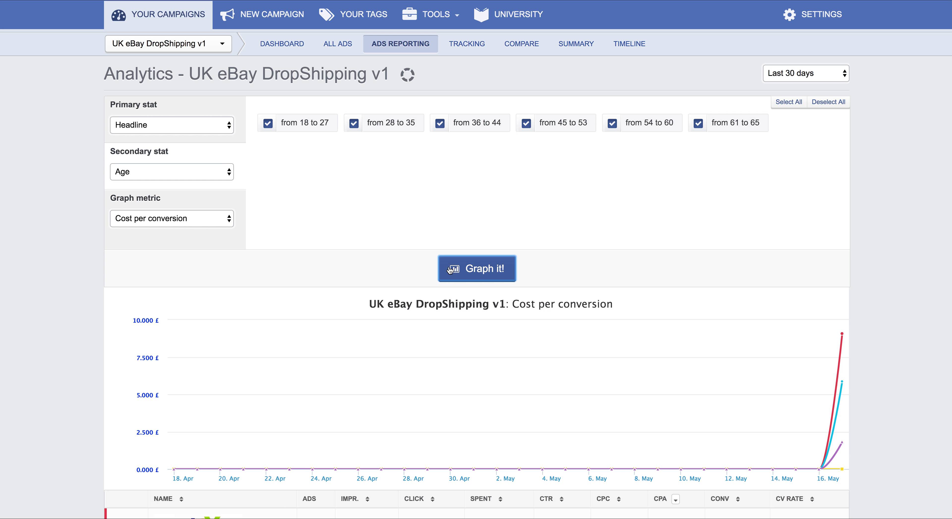
- Examine the age breakdown of the "Ready to Live the Internet Lifestyle Dropshipping On Ebay?" headline and collapse it again
scroll(109, 411, "down", 3)
left_click(113, 399)
scroll(99, 388, "down", 3)
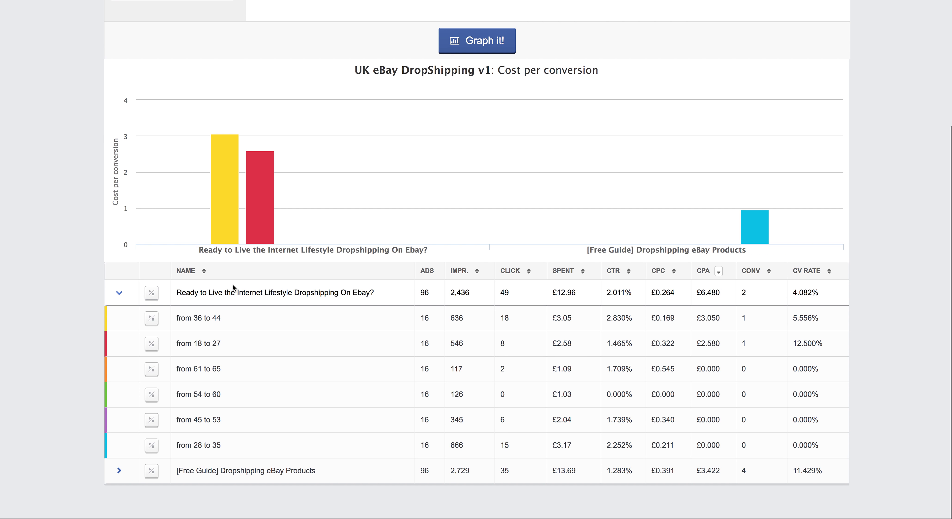
left_click(119, 293)
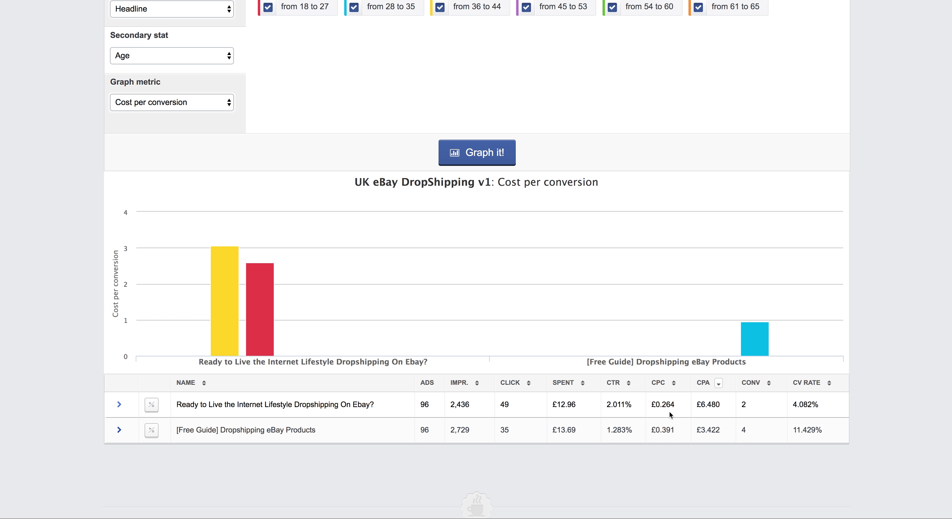
scroll(567, 414, "up", 1)
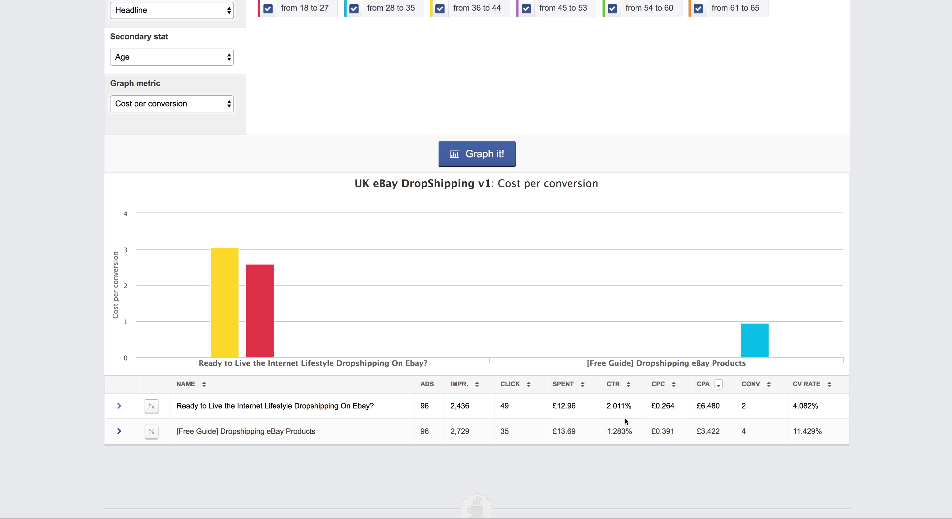
- Compare the "Ready to Live the Internet Lifestyle" headline's CTR and CPC with the "[Free Guide]" headline's CV rate
left_click_drag(379, 407, 174, 406)
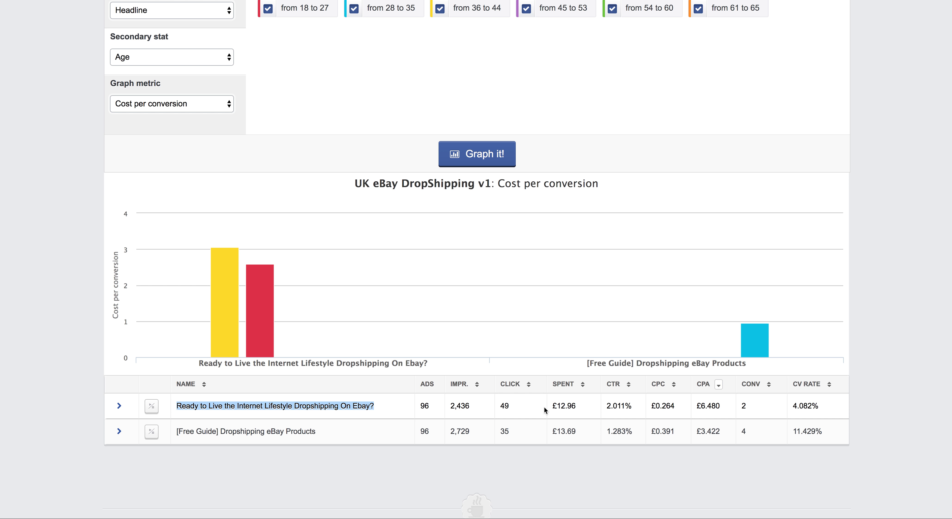
left_click_drag(633, 406, 607, 406)
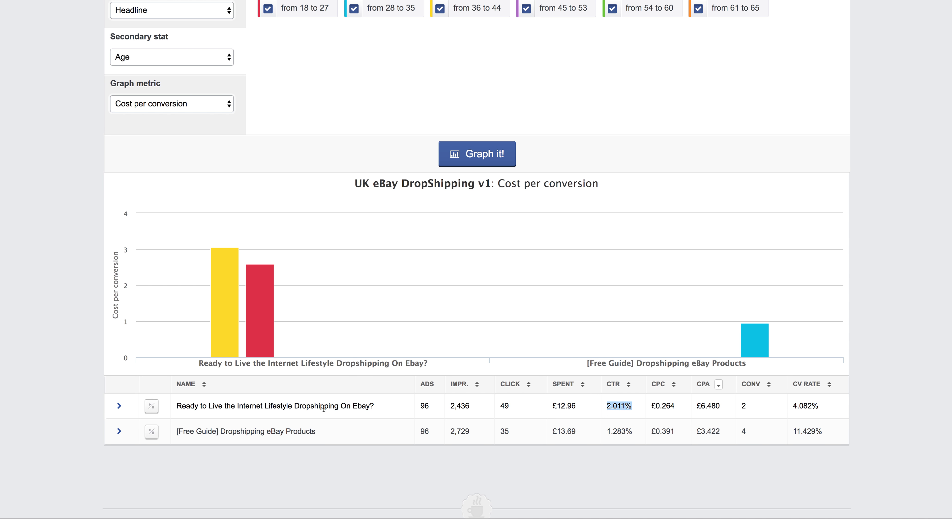
left_click_drag(674, 406, 653, 406)
double_click(807, 431)
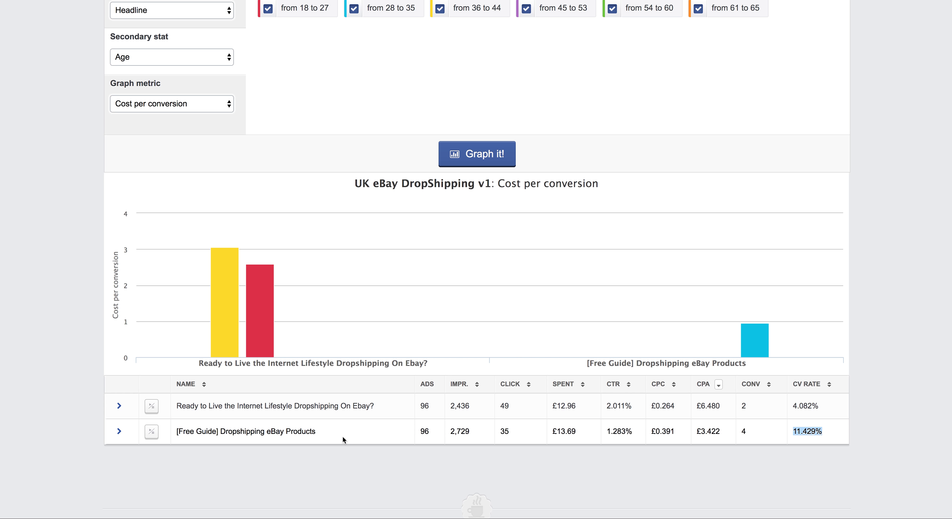
- Expand the age breakdowns of both headlines in the results table
scroll(164, 403, "down", 1)
left_click(119, 403)
scroll(67, 383, "down", 5)
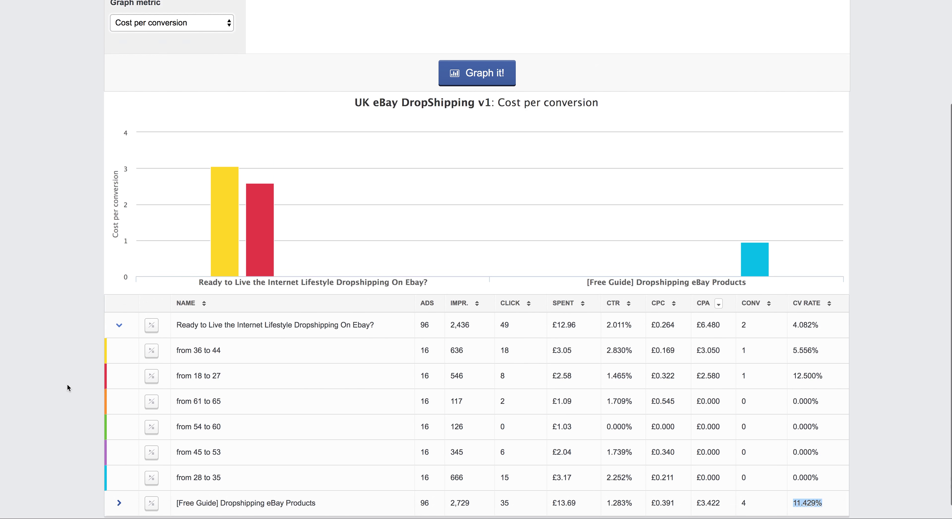
left_click(119, 430)
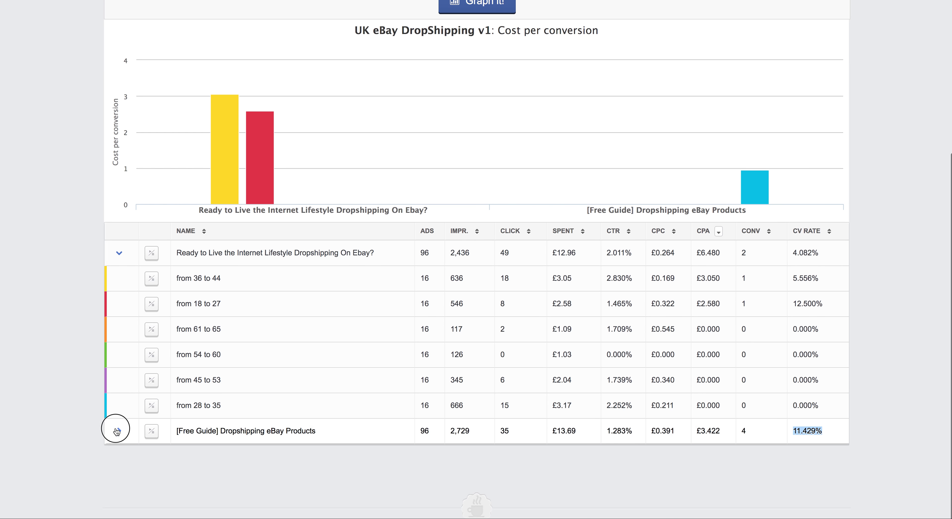
scroll(78, 340, "down", 3)
scroll(63, 311, "down", 1)
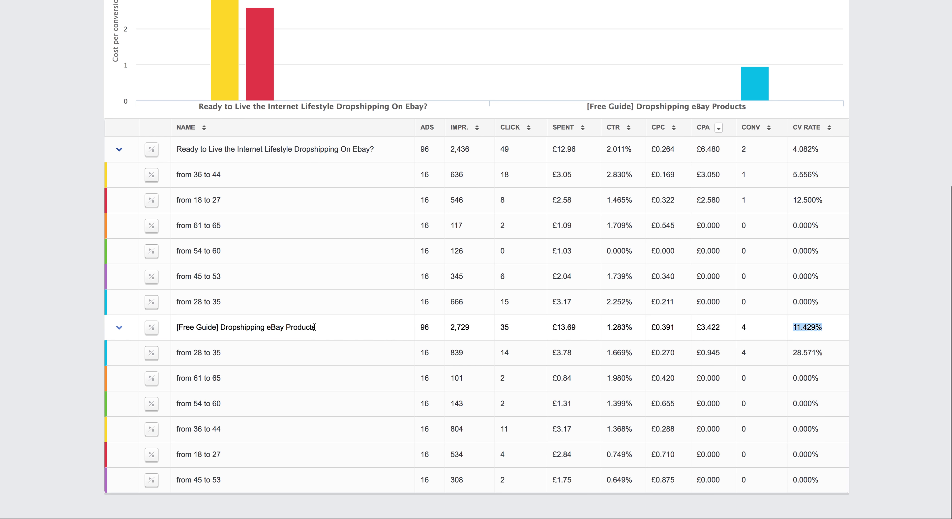
- Compare the CTR and CPC of the 28 to 35 age group under the "[Free Guide]" and "Ready to Live" headlines
left_click_drag(318, 330, 175, 327)
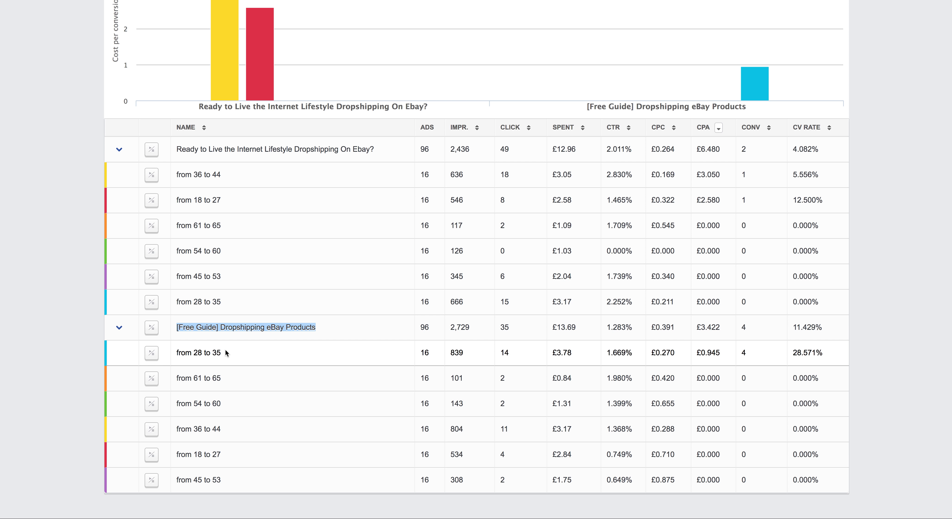
left_click_drag(226, 351, 176, 352)
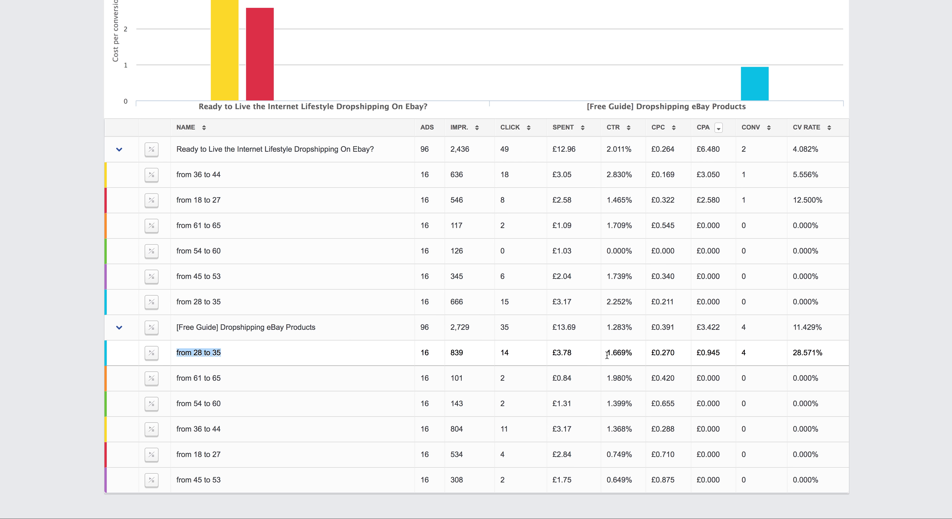
left_click_drag(632, 353, 602, 353)
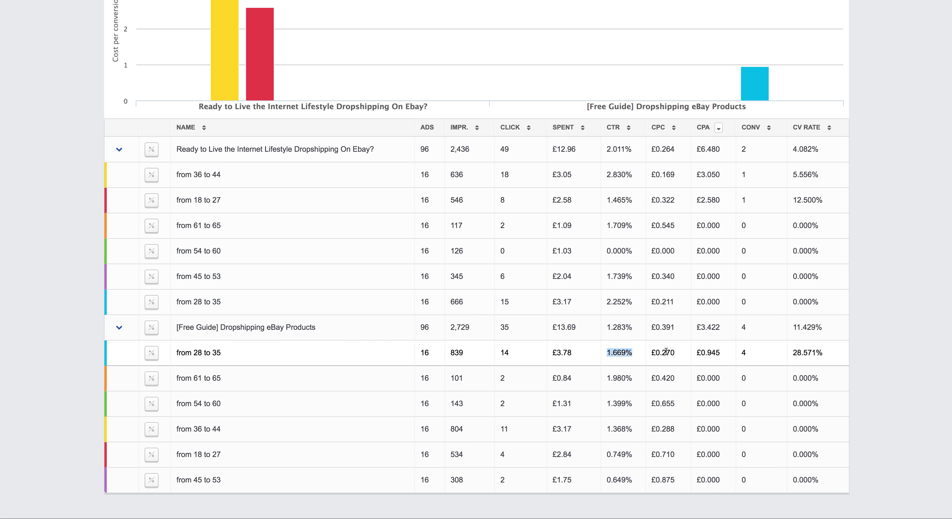
mouse_move(671, 353)
left_mouse_down()
mouse_move(648, 355)
mouse_move(667, 355)
left_mouse_up()
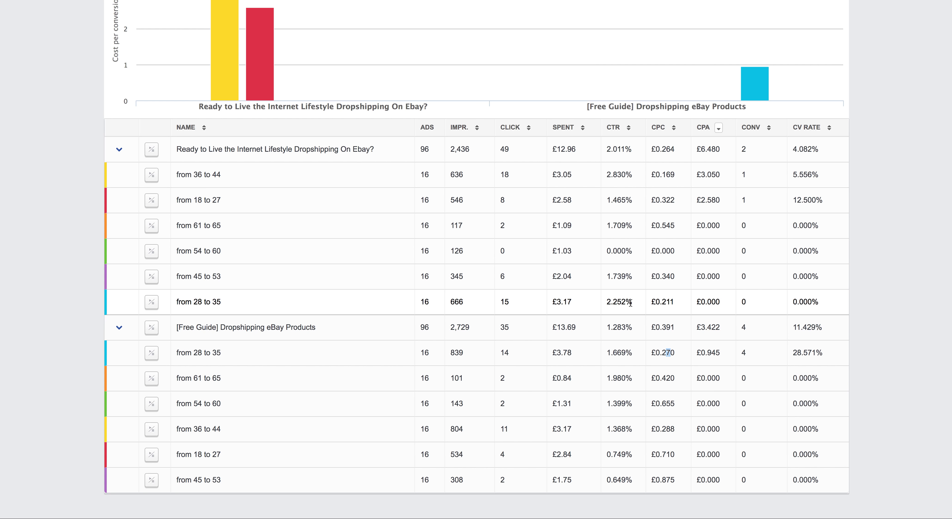
left_click_drag(630, 303, 603, 303)
left_click_drag(674, 303, 647, 302)
- Set the report's date range to Today and review the headline results
scroll(519, 302, "up", 10)
left_click(831, 67)
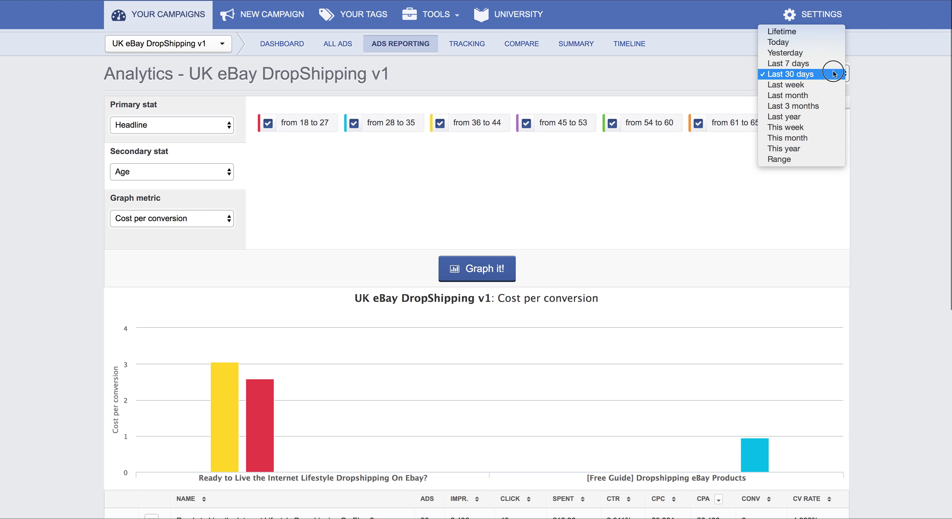
left_click(829, 43)
scroll(858, 229, "down", 2)
scroll(858, 229, "down", 2)
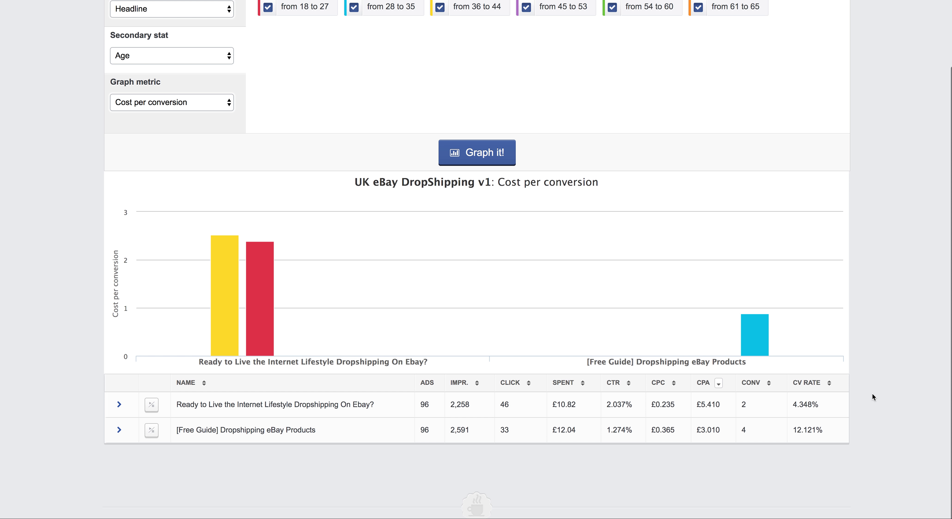
scroll(872, 393, "up", 4)
scroll(871, 392, "down", 4)
scroll(872, 392, "up", 5)
- Set the report's date range to Lifetime and expand the age breakdowns of both headlines
left_click(805, 73)
left_click(806, 59)
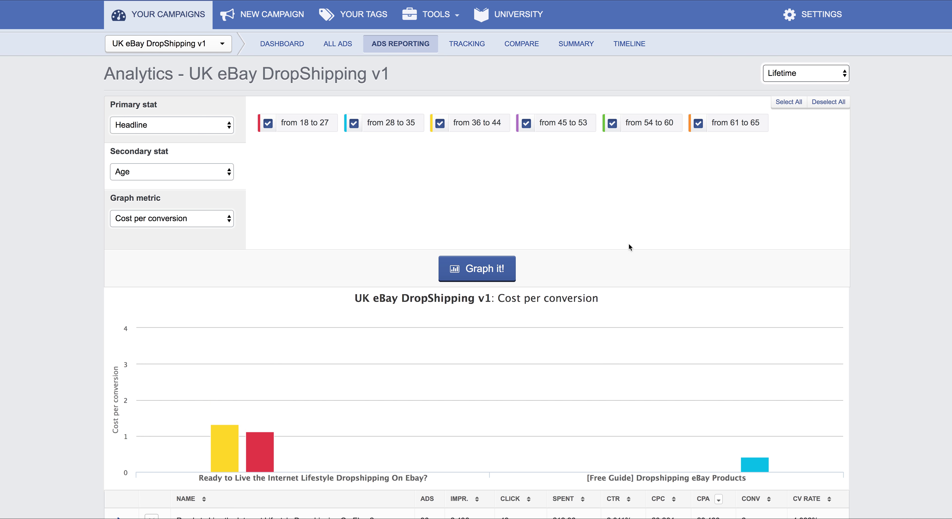
scroll(854, 303, "down", 4)
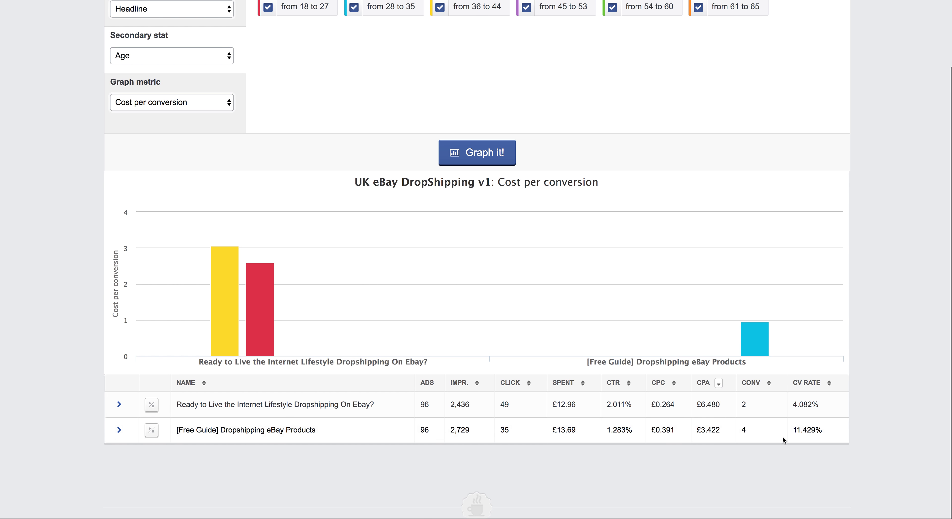
left_click(119, 404)
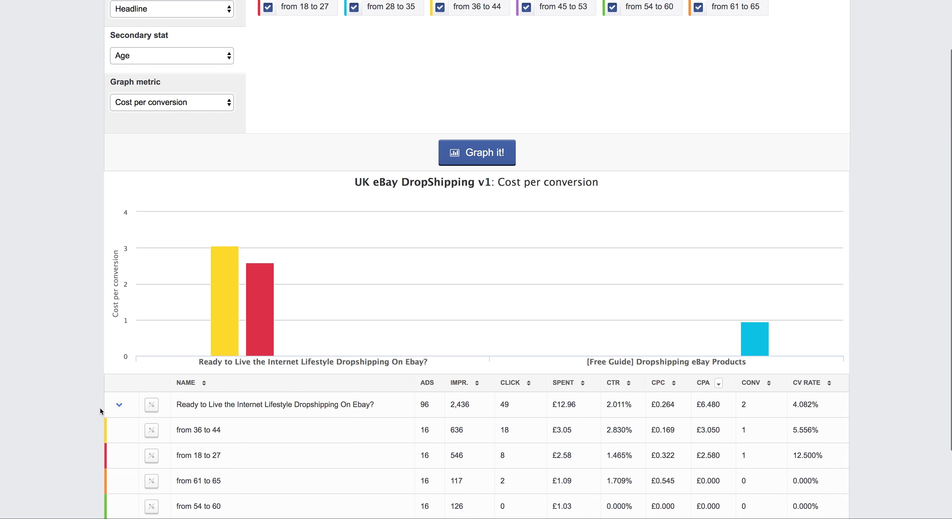
scroll(99, 411, "down", 5)
left_click(119, 429)
scroll(68, 419, "down", 3)
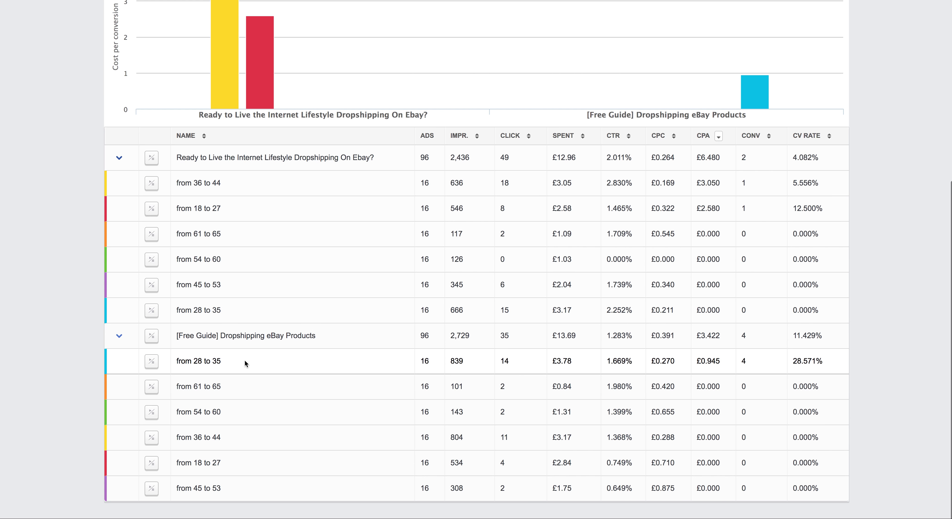
- Examine the "[Free Guide]" 28 to 35 group's CTR, CPC and CPA, comparing its CPA with the same age group's under "Ready to Live"
left_click_drag(632, 362, 611, 361)
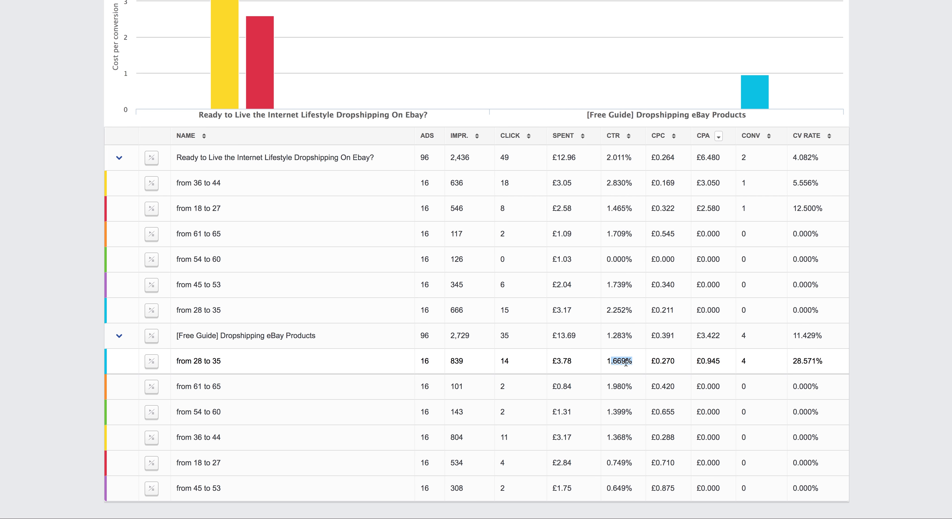
left_click_drag(674, 359, 635, 358)
left_click_drag(726, 363, 695, 360)
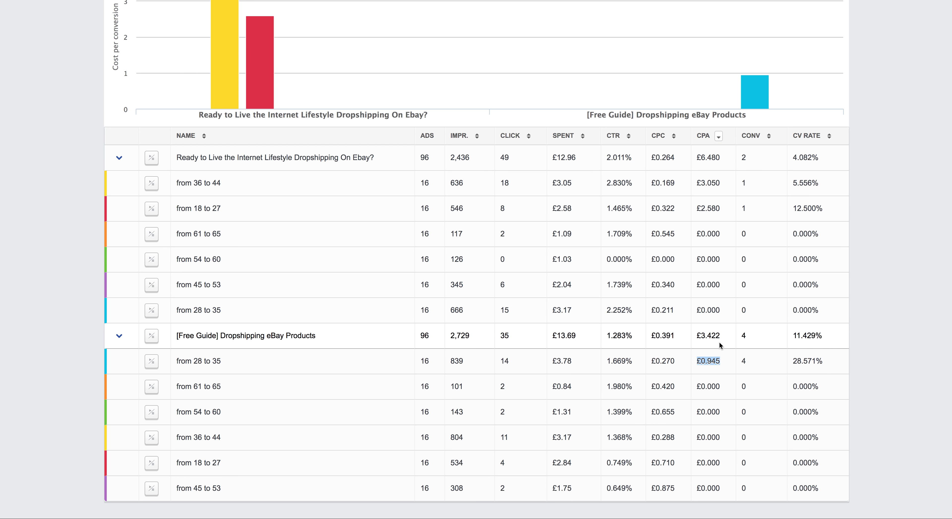
left_click_drag(722, 311, 683, 310)
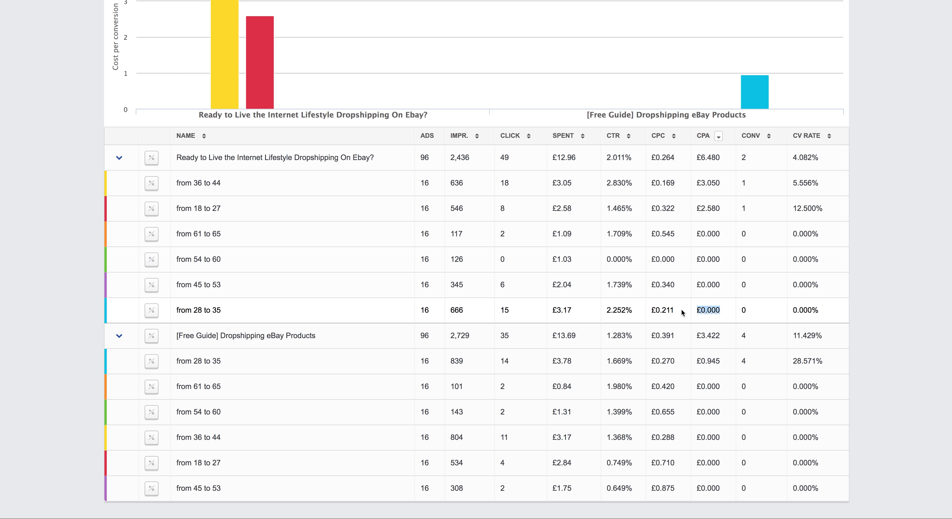
- Check the amount spent on the 28 to 35 age group under the "Ready to Live" headline
left_click_drag(577, 312, 554, 309)
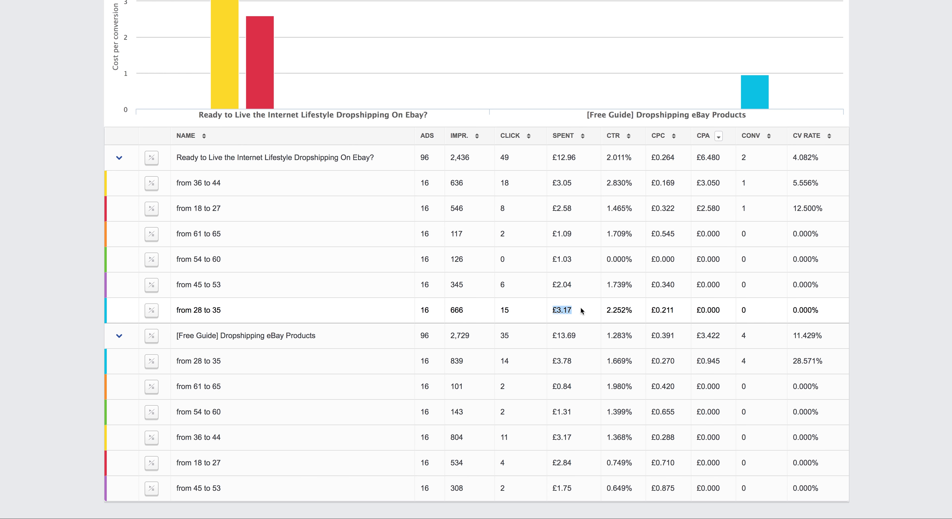
left_click(513, 312)
scroll(514, 373, "down", 1)
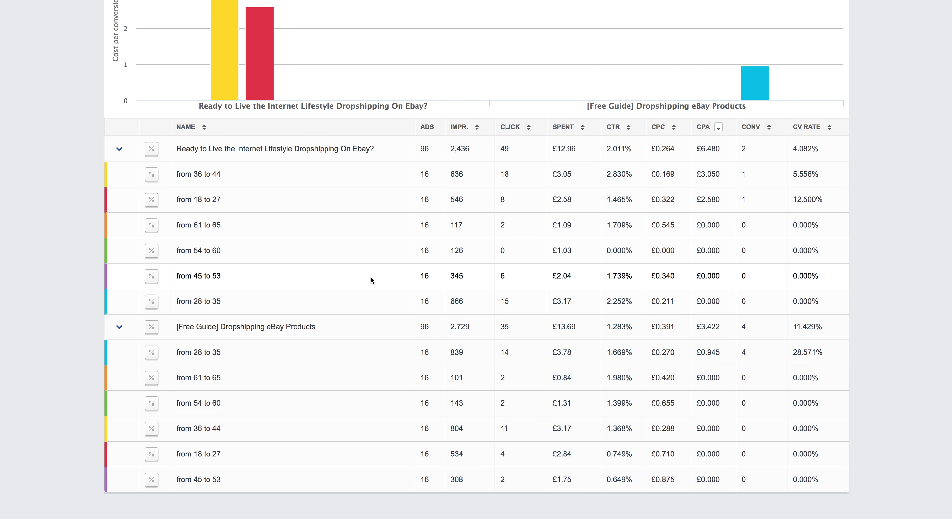
scroll(371, 280, "up", 5)
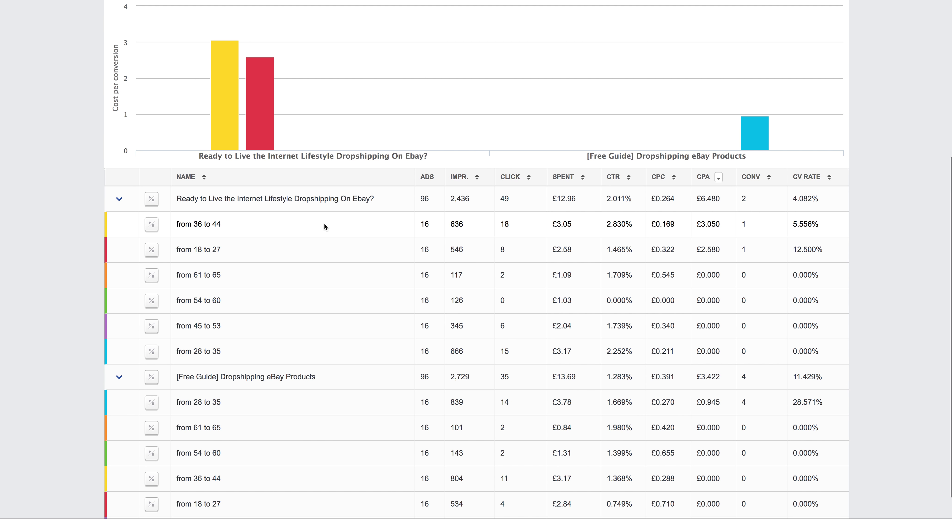
- Examine the 36 to 44 group's CTR, CPC, CPA and conversion rate under "Ready to Live", alongside the 18 to 27 group
left_click_drag(240, 220, 172, 223)
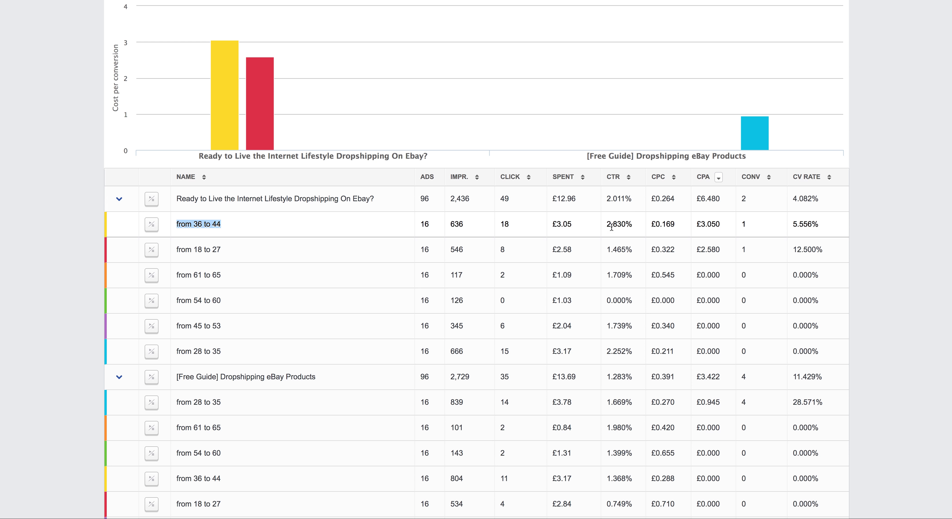
left_click_drag(631, 225, 608, 226)
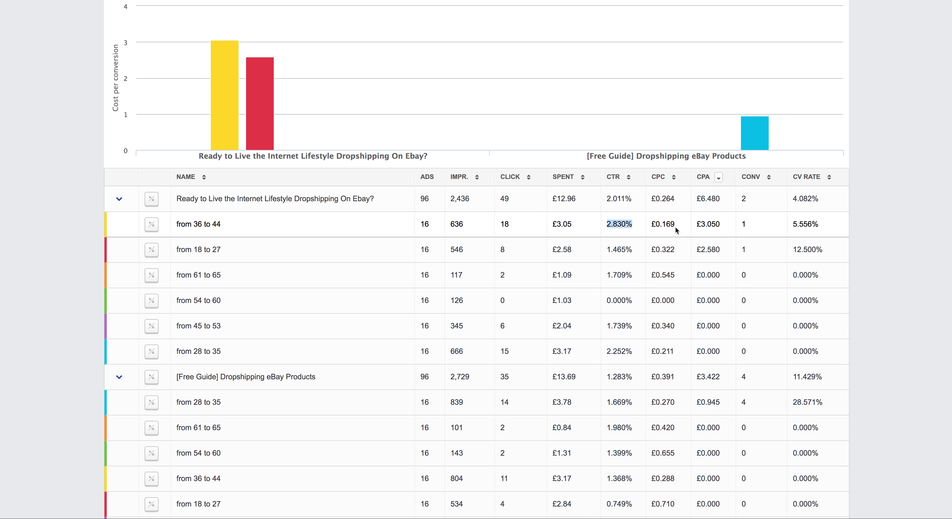
left_click_drag(679, 226, 650, 224)
left_click_drag(722, 225, 700, 225)
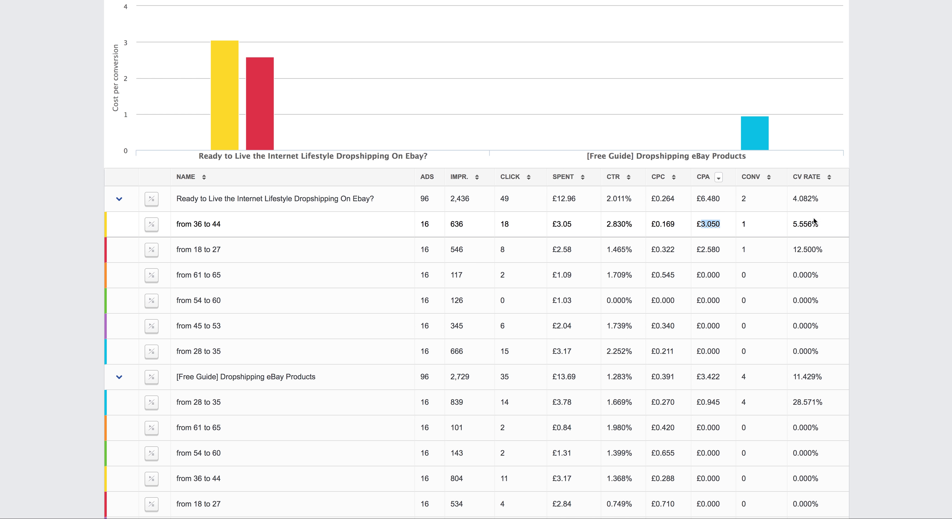
left_click_drag(828, 224, 792, 224)
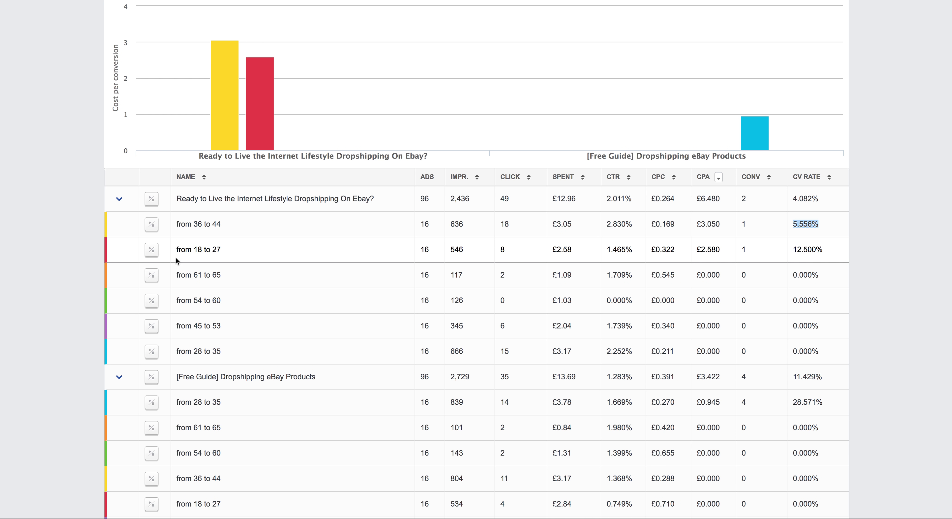
left_click_drag(224, 249, 192, 250)
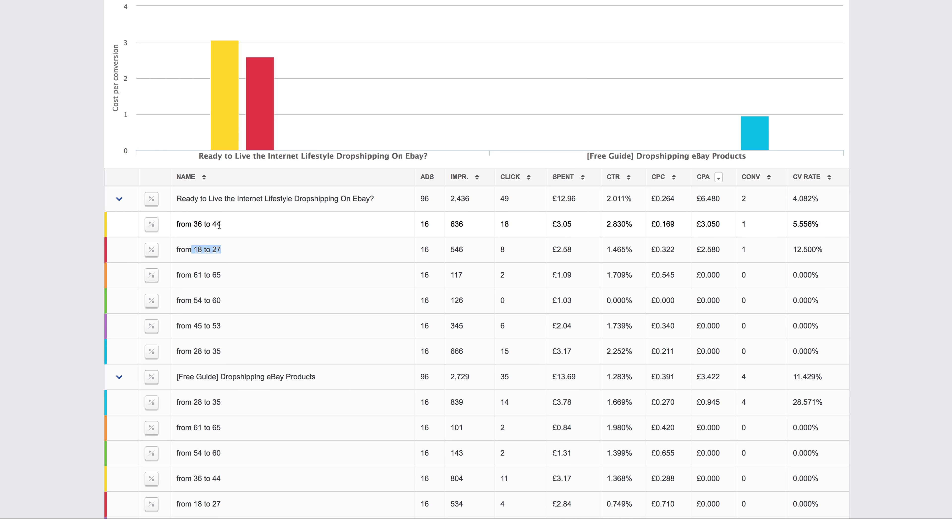
left_click_drag(224, 224, 174, 223)
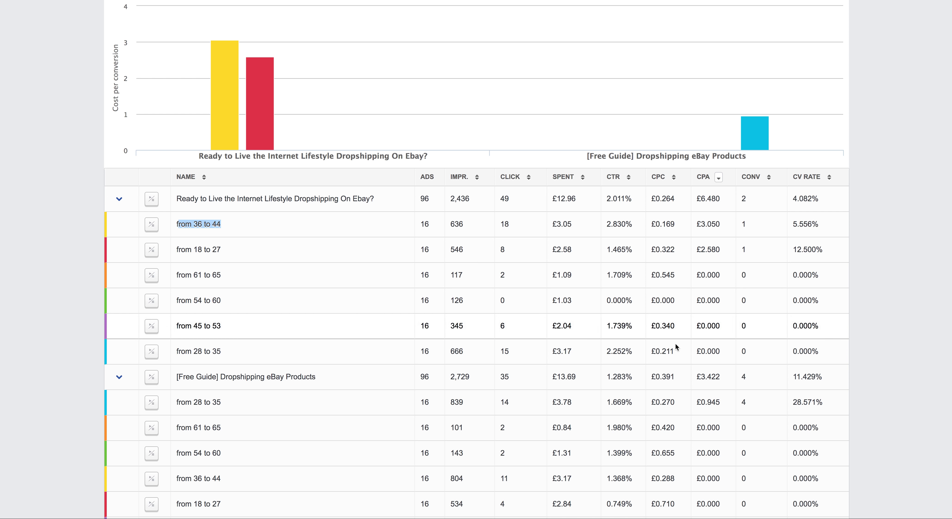
scroll(547, 377, "down", 4)
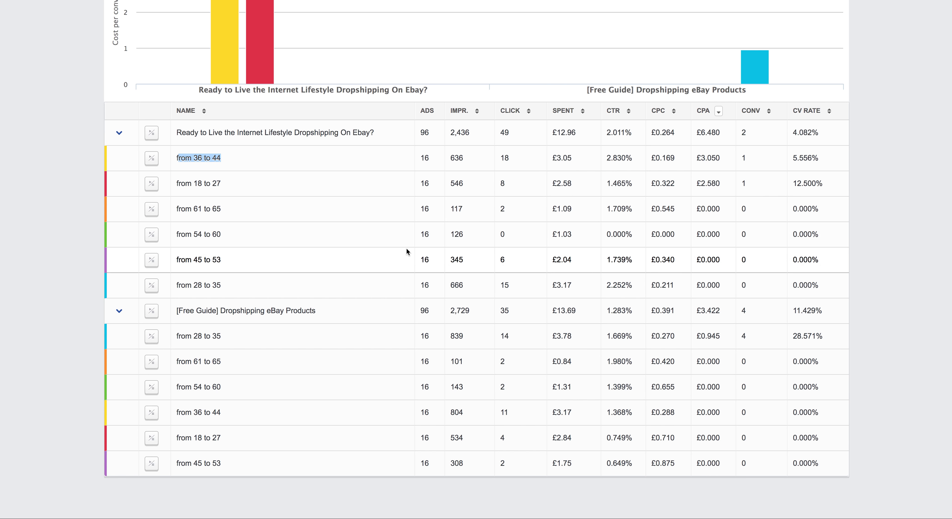
scroll(406, 251, "up", 10)
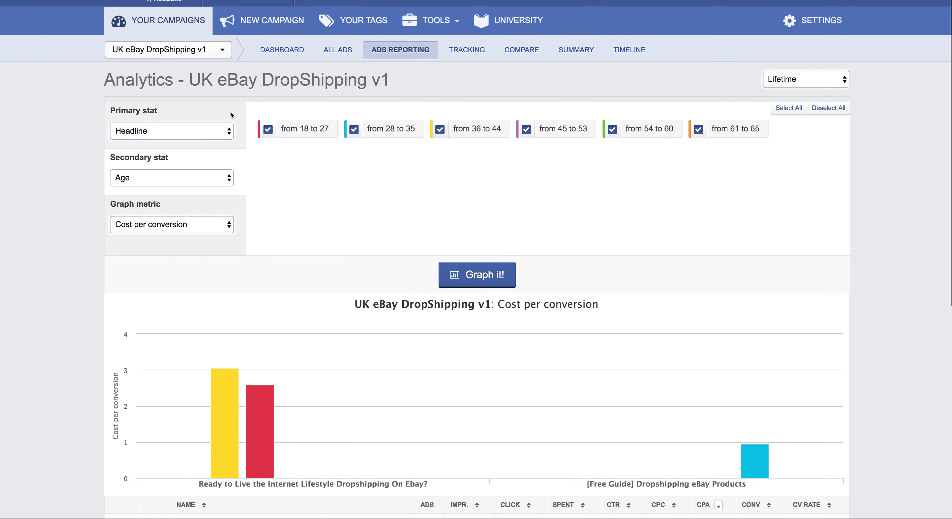
left_click(239, 171)
left_click(240, 171)
left_click(222, 173)
left_click(223, 130)
left_click(226, 127)
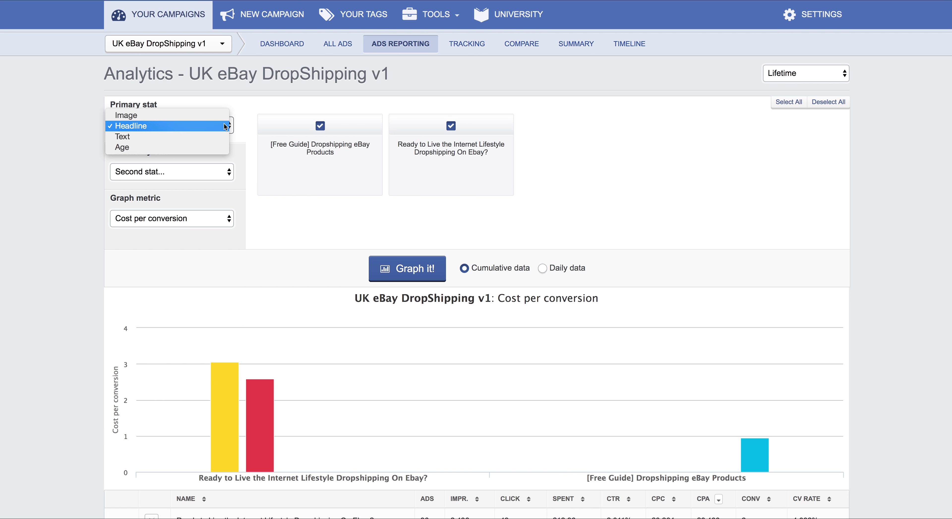
left_click(403, 272)
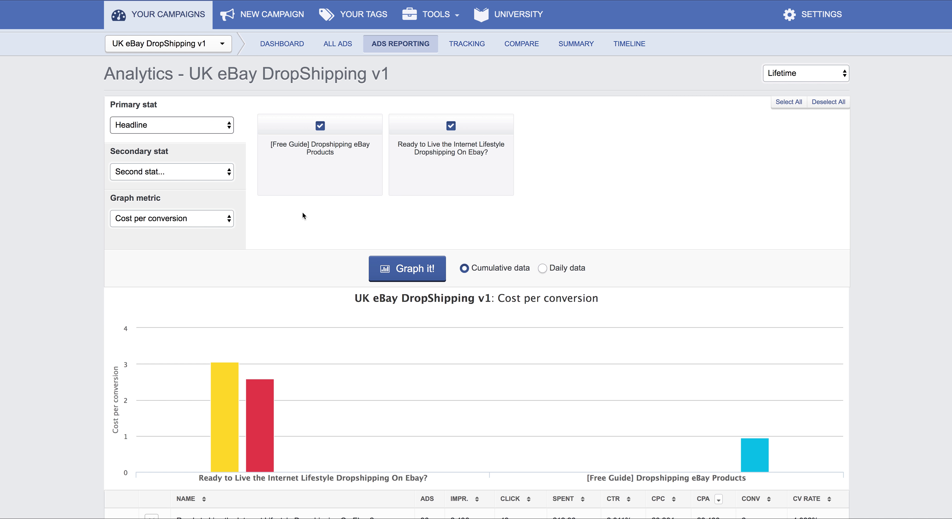
scroll(388, 271, "down", 3)
scroll(363, 250, "up", 3)
scroll(363, 250, "up", 1)
- Graph the cost per conversion with Text as the primary stat and Age as the secondary stat
left_click(170, 172)
left_click(199, 215)
left_click(221, 125)
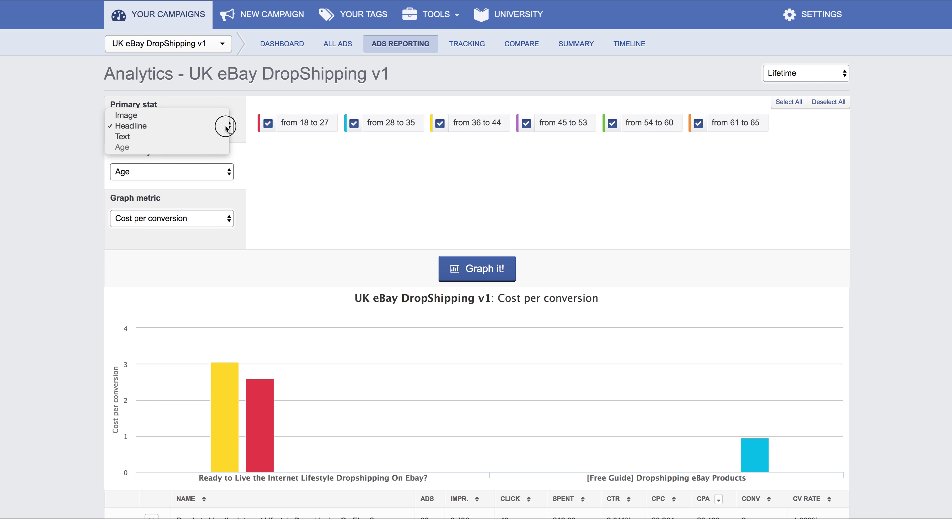
left_click(217, 137)
left_click(459, 265)
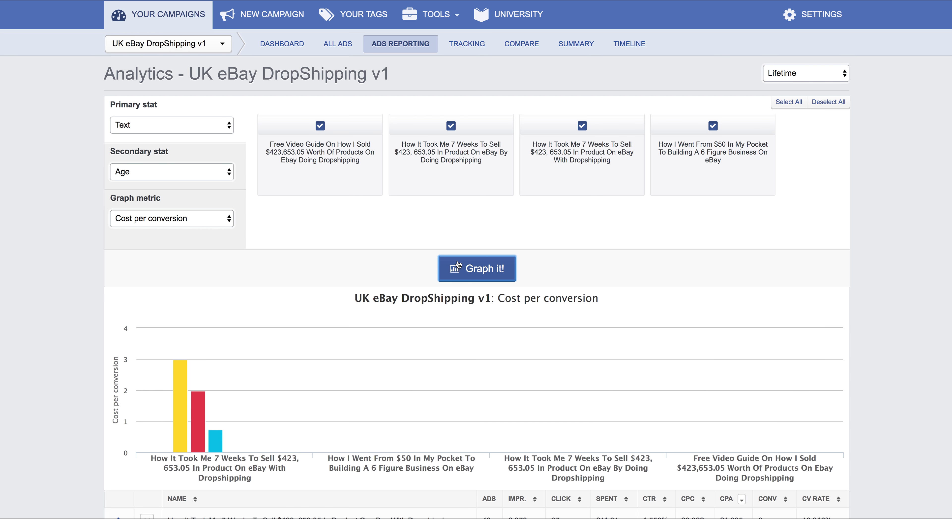
scroll(458, 273, "down", 5)
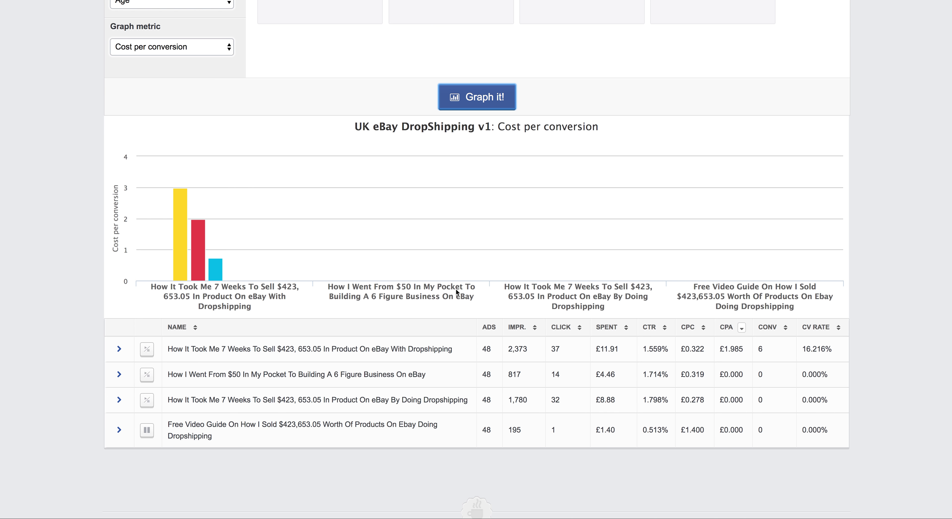
scroll(244, 439, "up", 1)
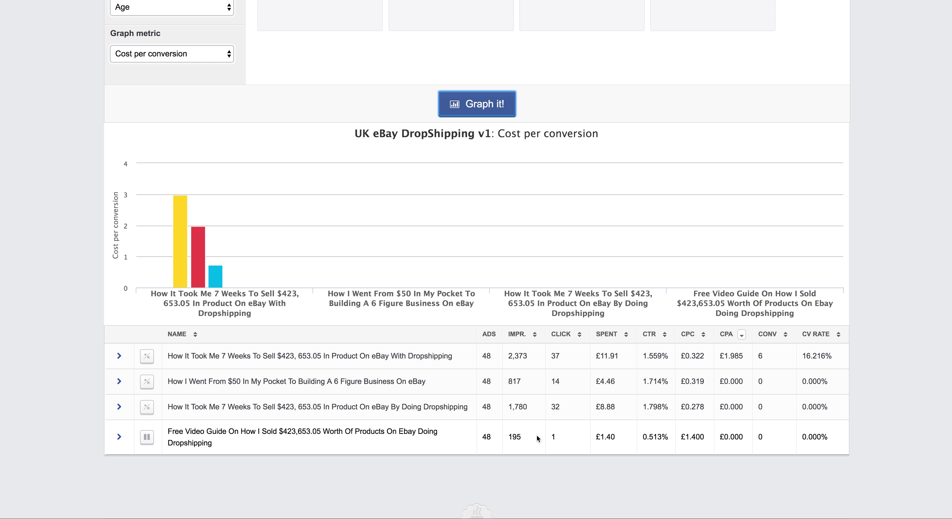
- Check the "Free Video Guide" text's impressions and the "With Dropshipping" text's CPC, CPA and conversions
double_click(514, 436)
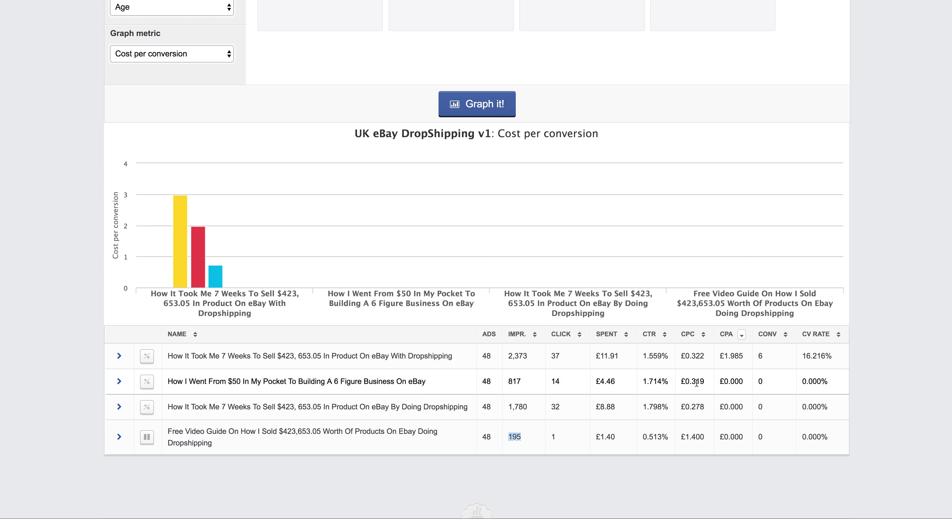
double_click(687, 356)
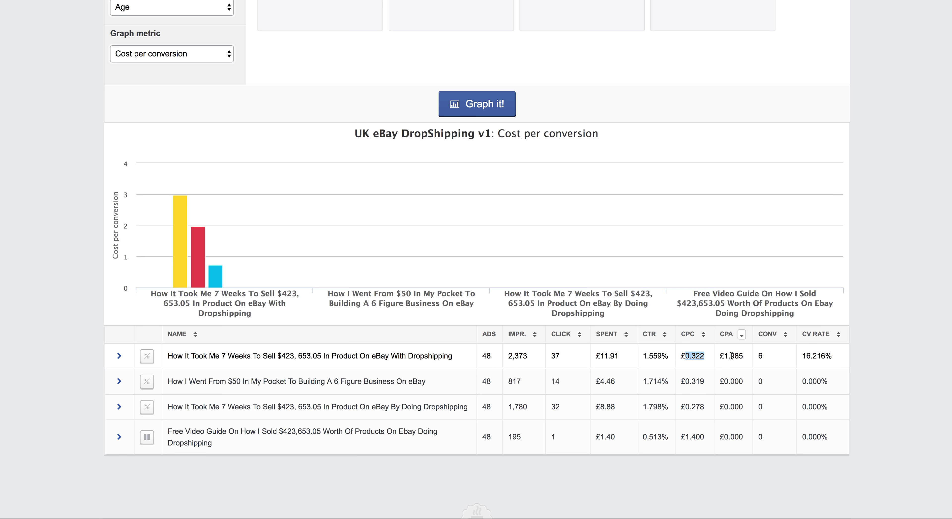
left_click(761, 354)
left_click_drag(744, 356, 735, 356)
double_click(760, 356)
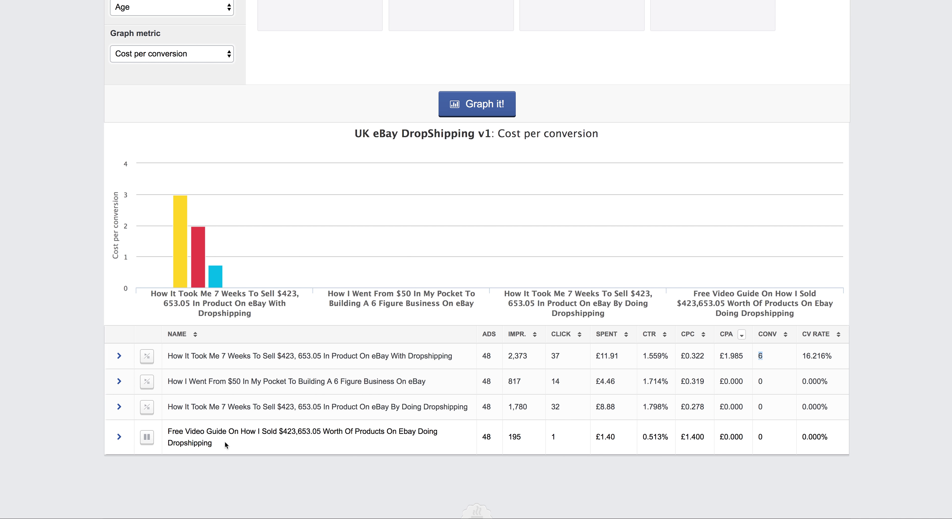
- Compare the wording of the "Free Video Guide" ad text with the "With Dropshipping" and "By Doing Dropshipping" texts
left_click_drag(226, 445, 166, 429)
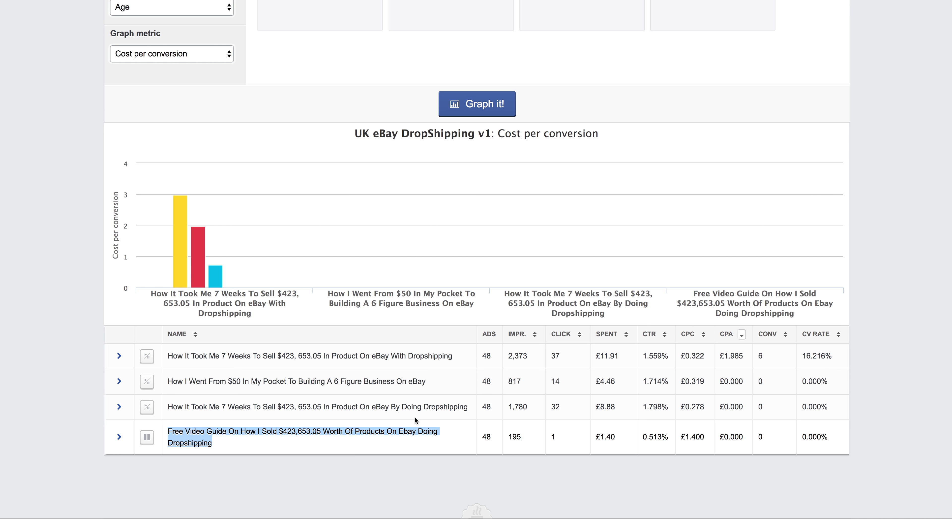
left_click_drag(411, 355, 444, 369)
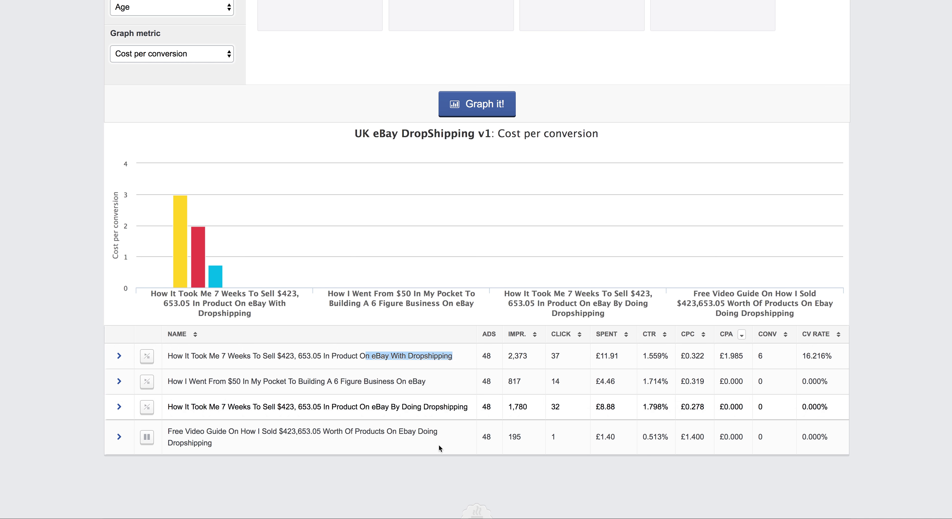
left_click_drag(235, 445, 154, 442)
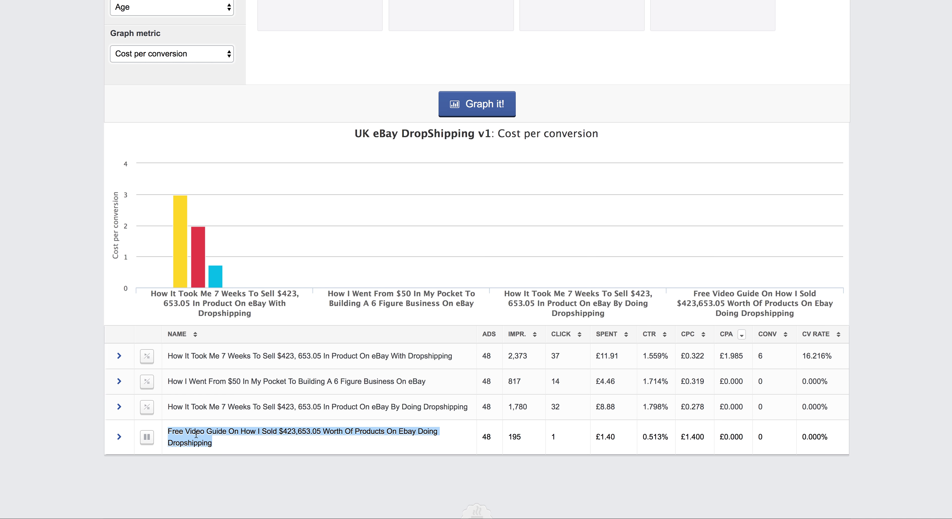
left_click(245, 409)
left_click_drag(470, 408, 172, 406)
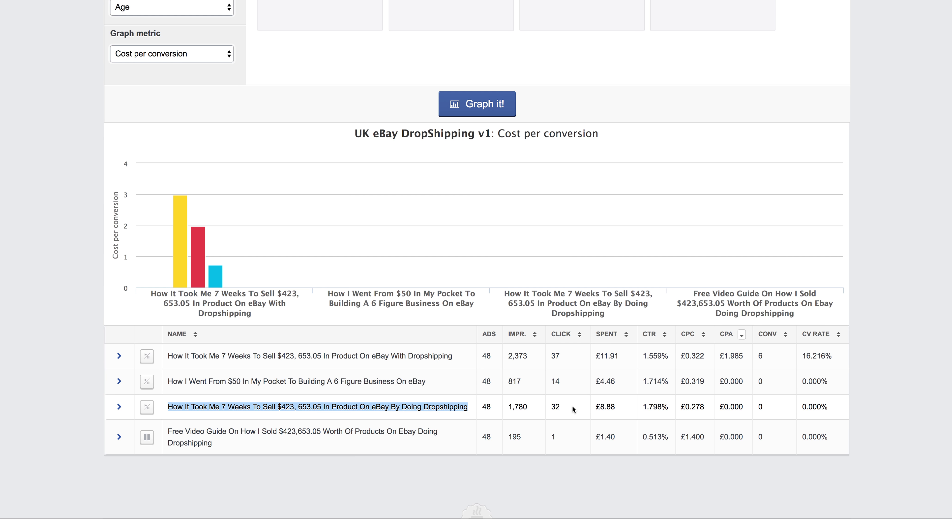
- Compare clicks for the "By Doing Dropshipping" and "With Dropshipping" texts, checking the former's CTR and CPC and the latter's conversions
double_click(555, 406)
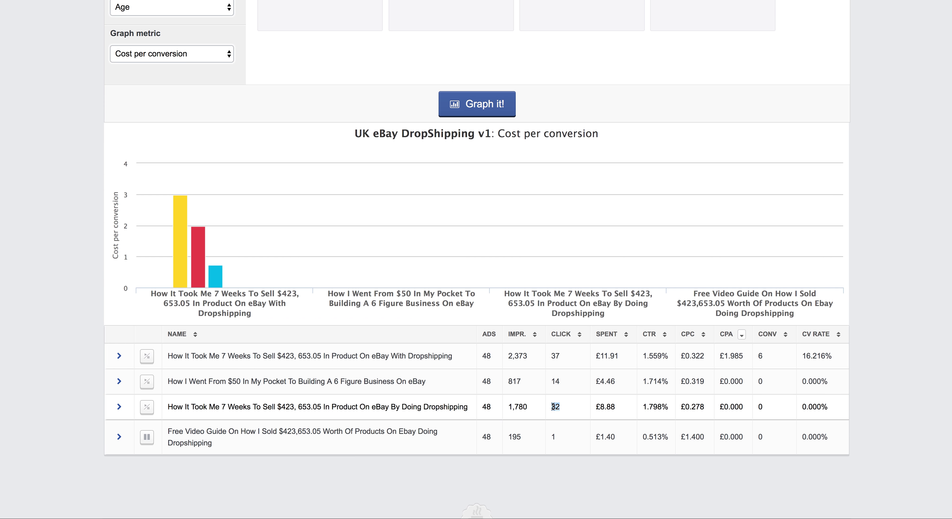
left_click(566, 359)
left_click(554, 354)
double_click(554, 354)
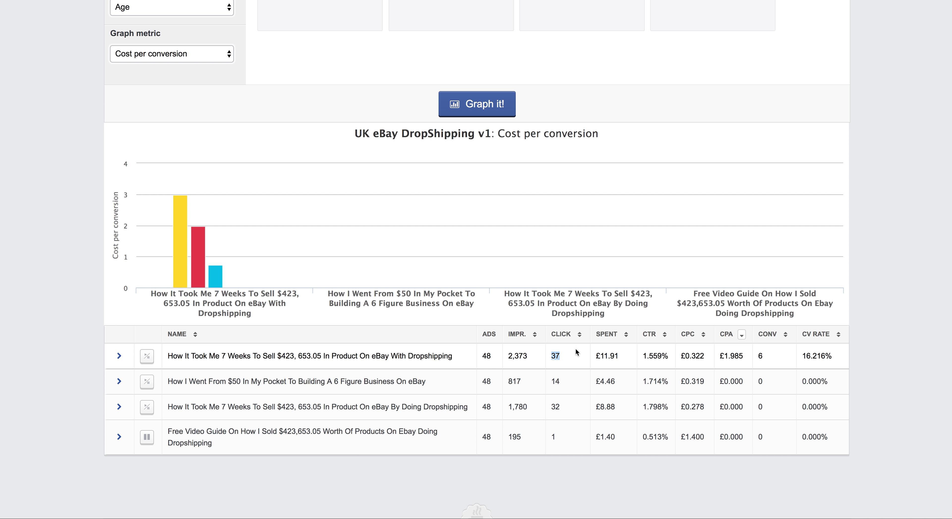
double_click(760, 353)
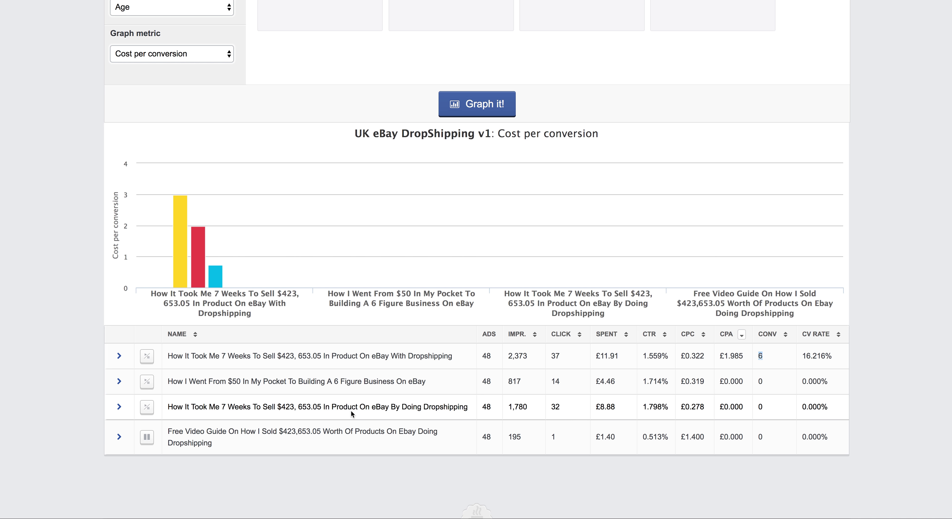
left_click_drag(664, 406, 641, 406)
left_click_drag(707, 409, 680, 407)
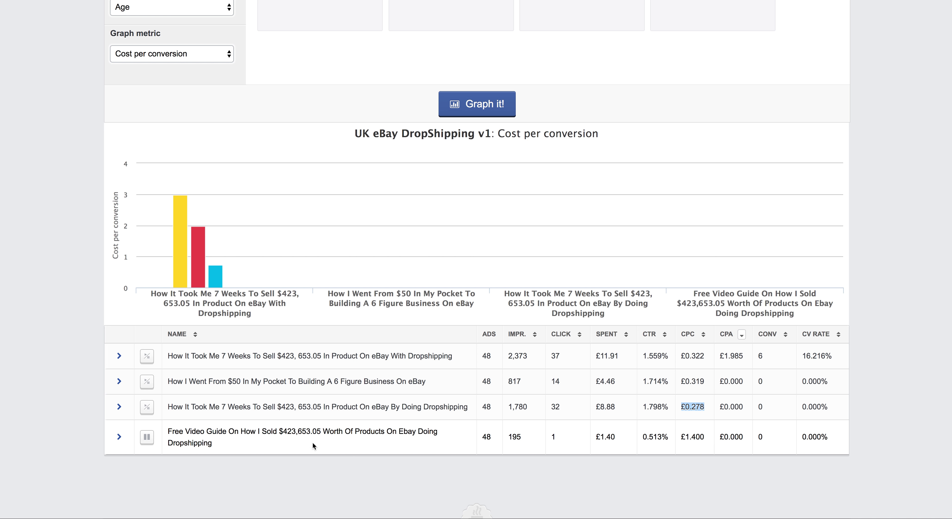
- Review the "Free Video Guide" ad text again against the other ad texts in the report
left_click_drag(323, 447, 165, 429)
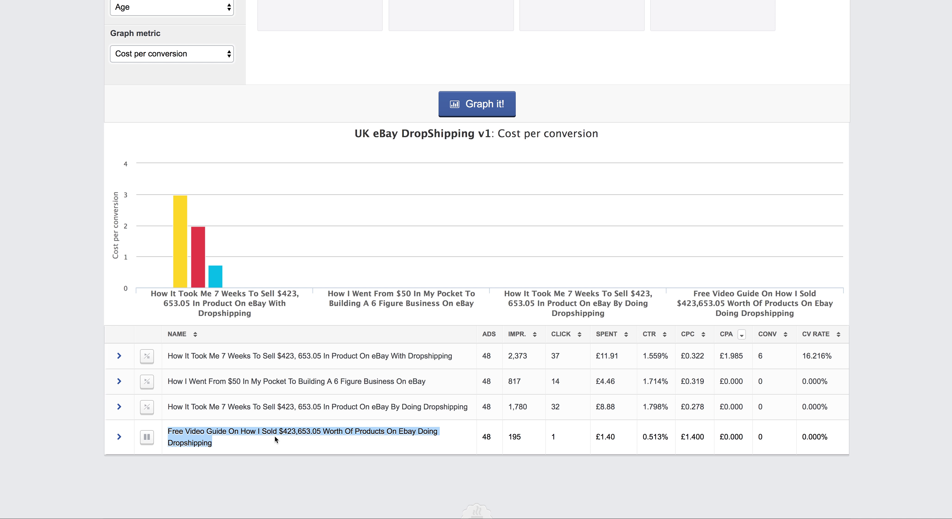
left_click(350, 438)
left_click(223, 444)
left_click_drag(223, 445, 153, 440)
left_click(248, 446)
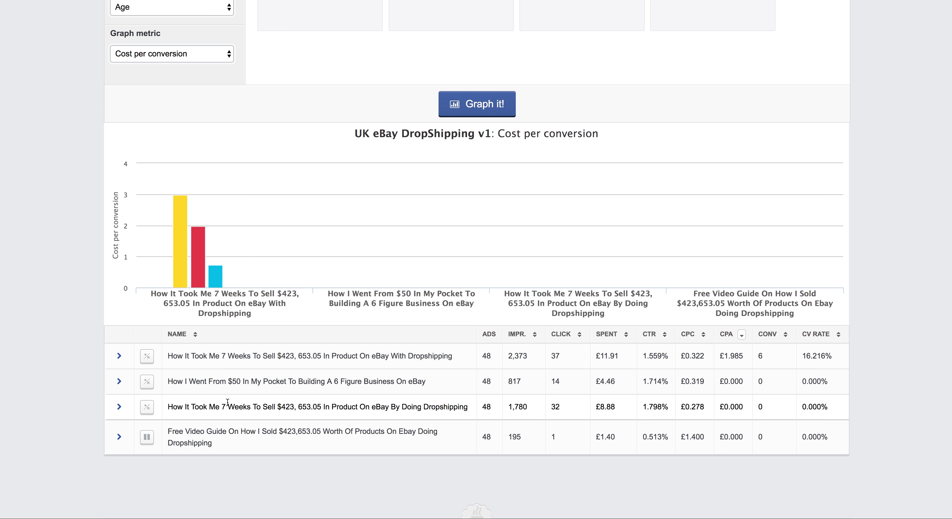
triple_click(168, 406)
left_click_drag(168, 381, 452, 356)
- Graph the cost per conversion with Age as the primary stat and no secondary stat, and review the age group results
scroll(176, 103, "up", 5)
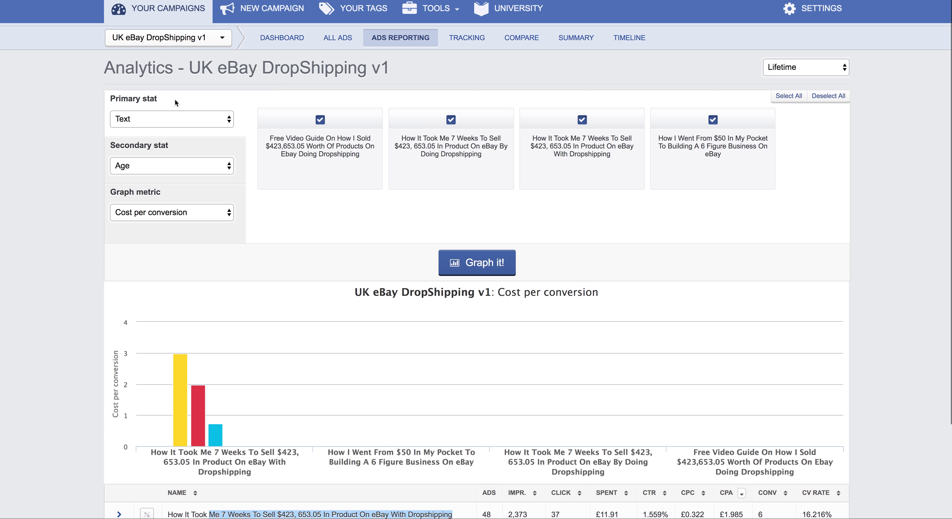
left_click(207, 119)
left_click(238, 157)
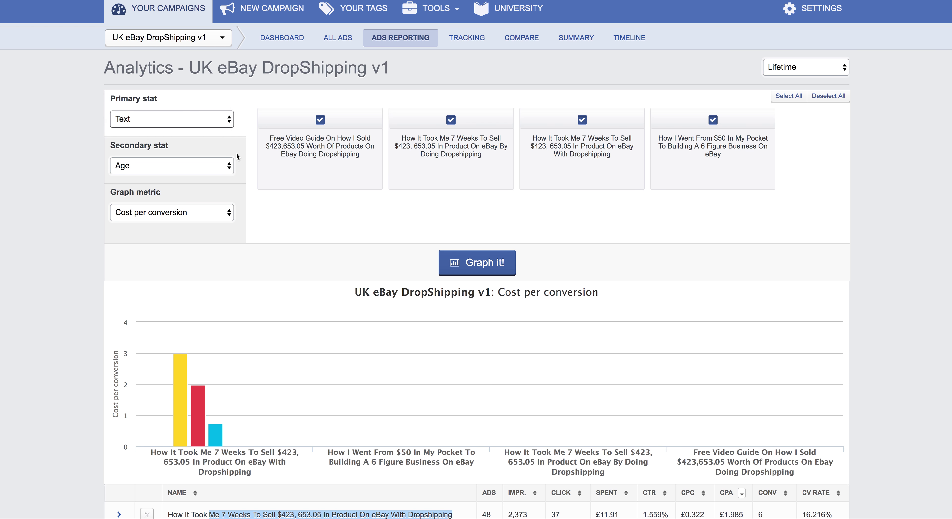
left_click(207, 165)
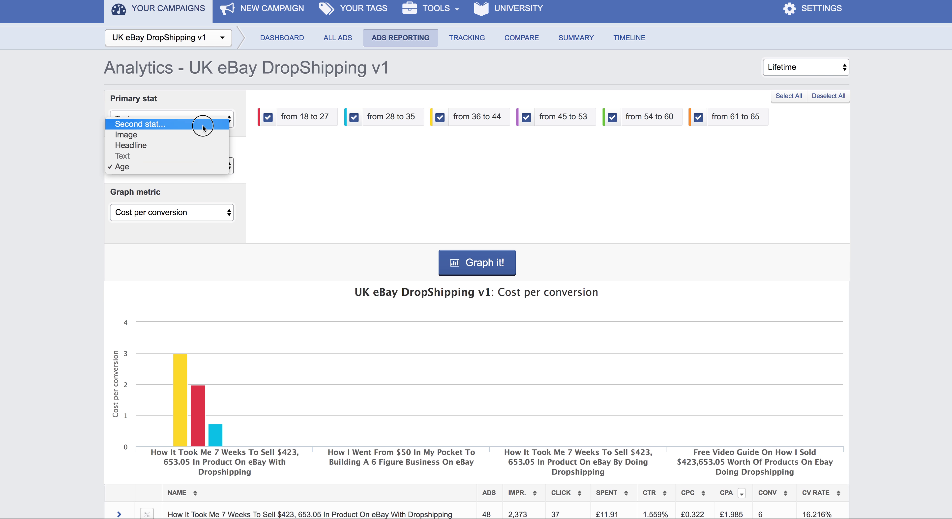
left_click(204, 126)
left_click(211, 120)
left_click(209, 129)
left_click(419, 266)
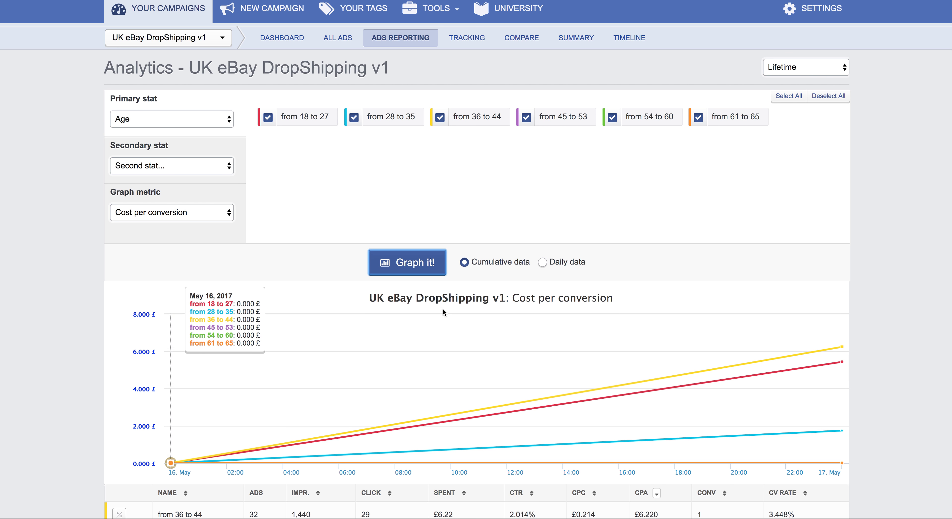
scroll(554, 311, "down", 2)
scroll(844, 275, "down", 3)
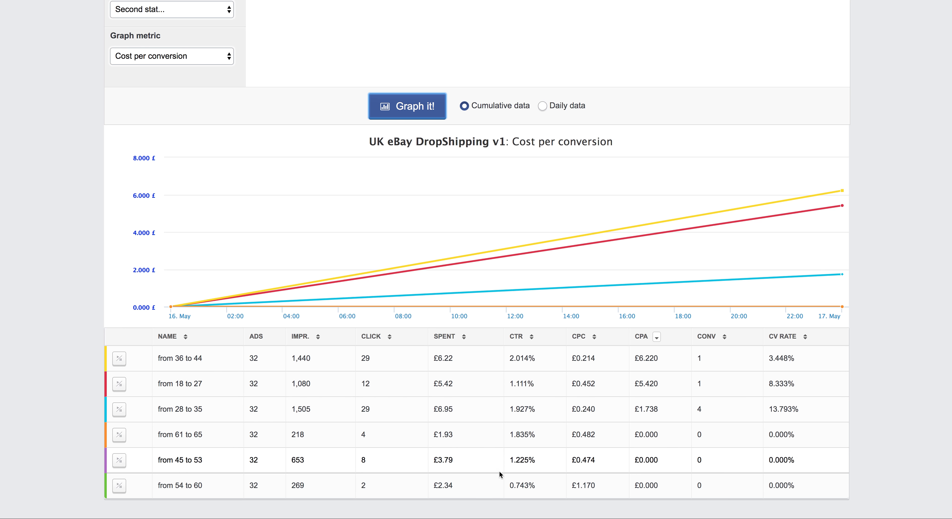
- Pause all ads targeting the 54 to 60 age group in the report
scroll(499, 479, "down", 1)
scroll(498, 483, "down", 1)
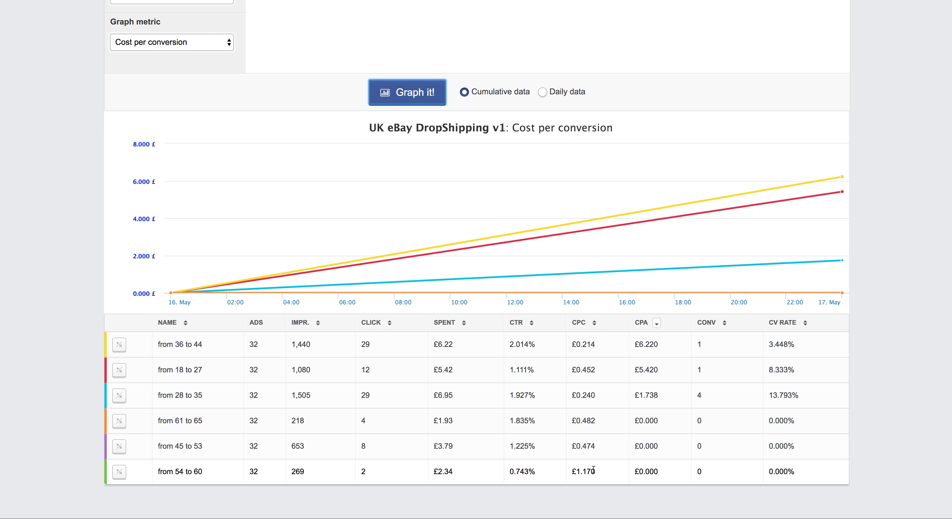
left_click(125, 477)
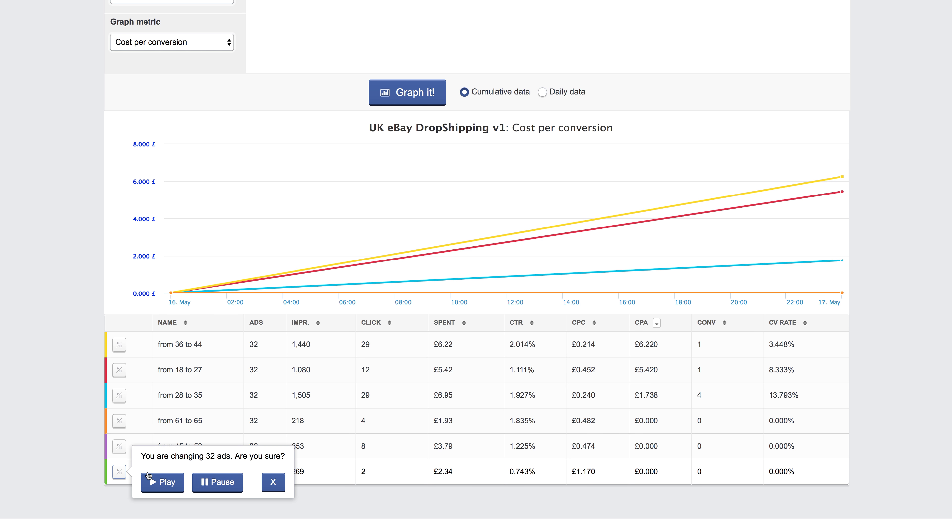
left_click(220, 481)
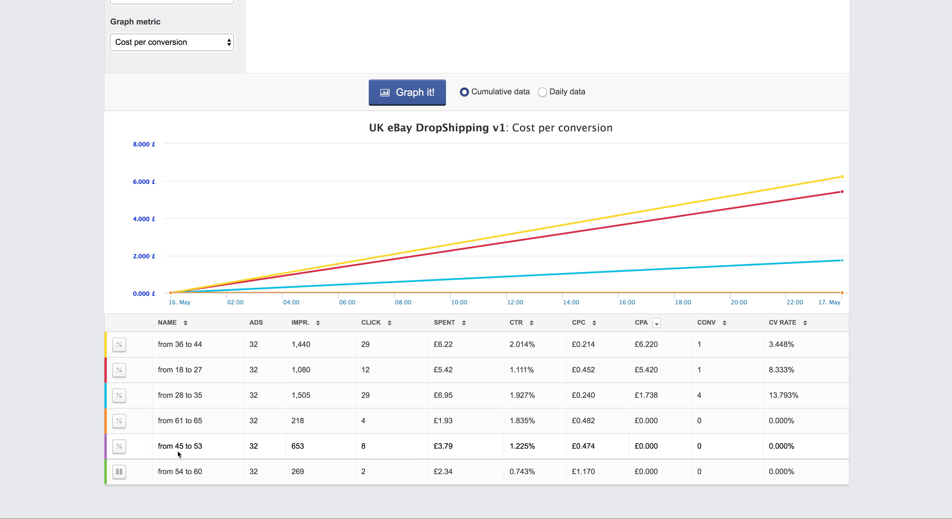
- Pause all ads targeting the 61 to 65 and 45 to 53 age groups
triple_click(212, 444)
left_click_drag(203, 421, 163, 420)
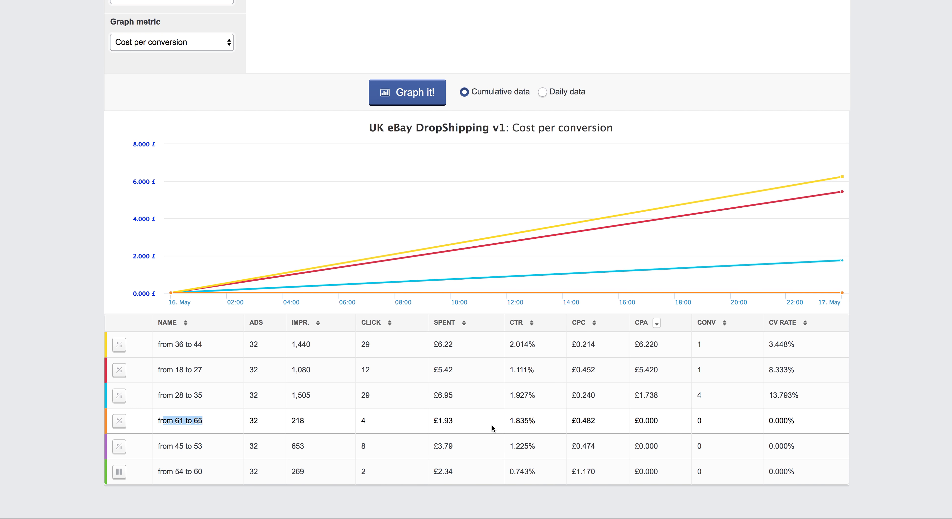
left_click(119, 420)
left_click(205, 429)
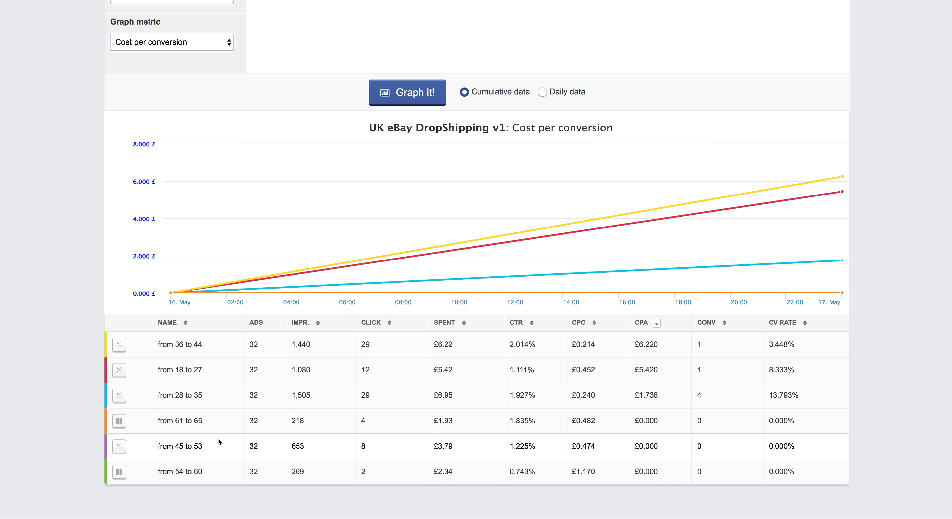
left_click_drag(159, 446, 208, 445)
left_click(121, 447)
left_click(208, 457)
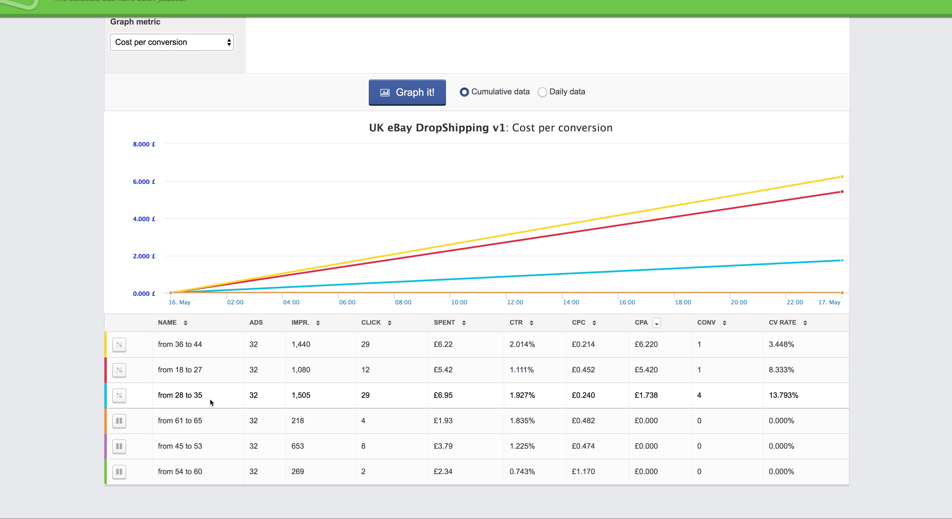
- Compare the results of the active 36 to 44, 18 to 27 and 28 to 35 age groups
scroll(210, 398, "down", 1)
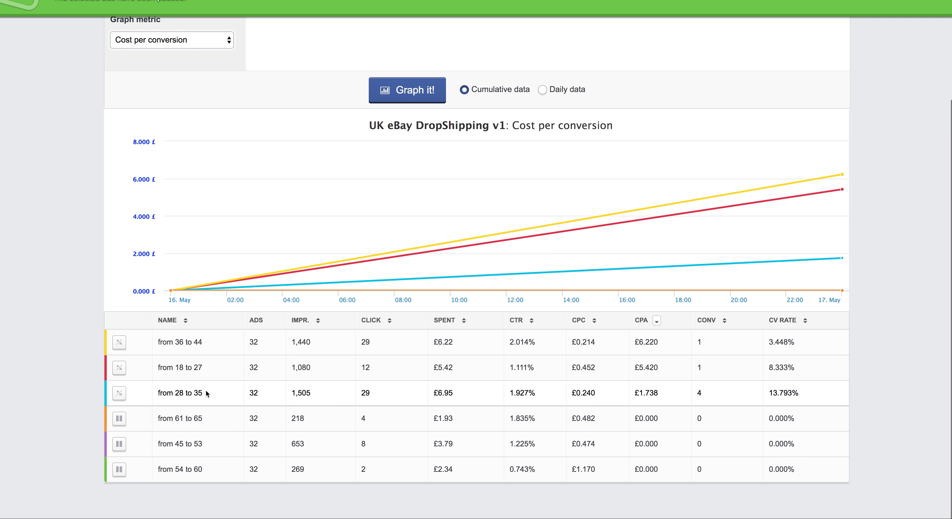
left_click_drag(208, 345, 146, 343)
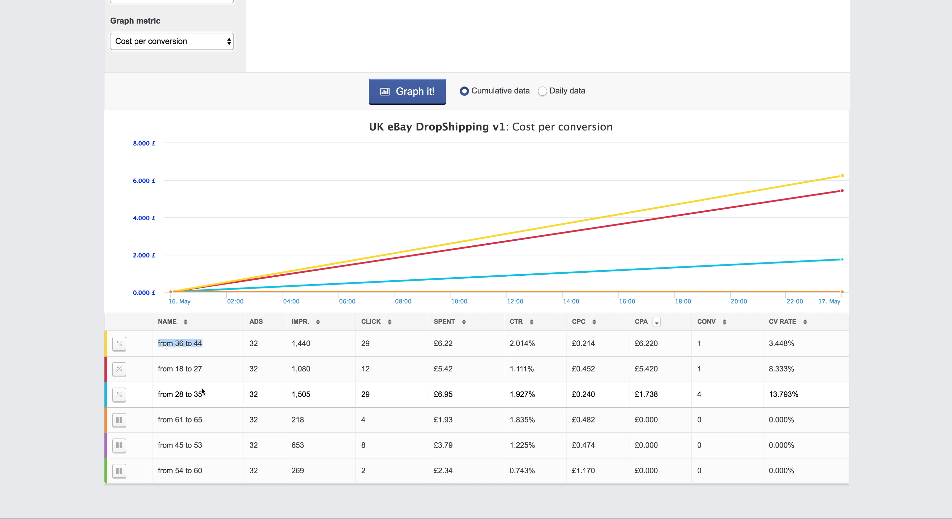
left_click_drag(202, 343, 207, 343)
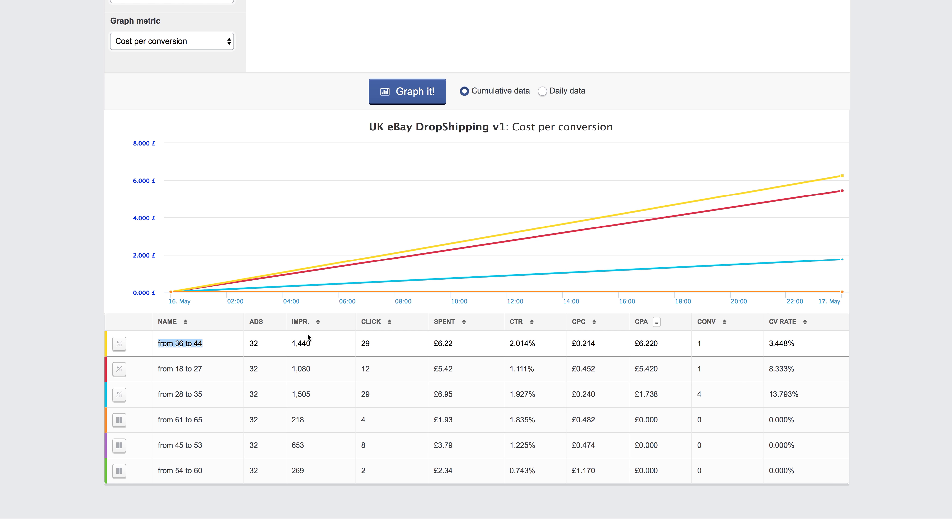
mouse_move(636, 222)
left_click(207, 343)
left_click_drag(206, 367, 163, 369)
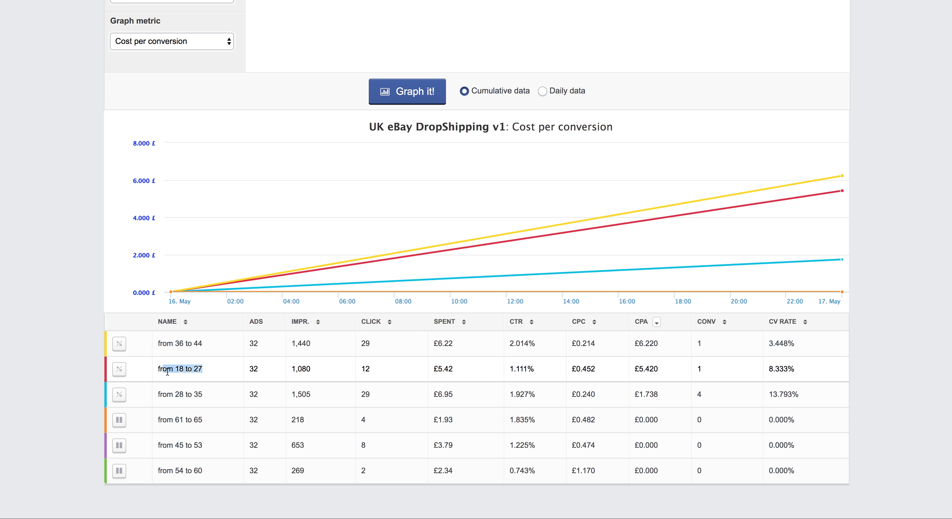
left_click(215, 394)
left_click_drag(224, 395, 160, 323)
- Check the available primary stats without changing the Age selection, and review the age groups' cost per conversion graph once more
scroll(297, 383, "up", 5)
left_click(172, 101)
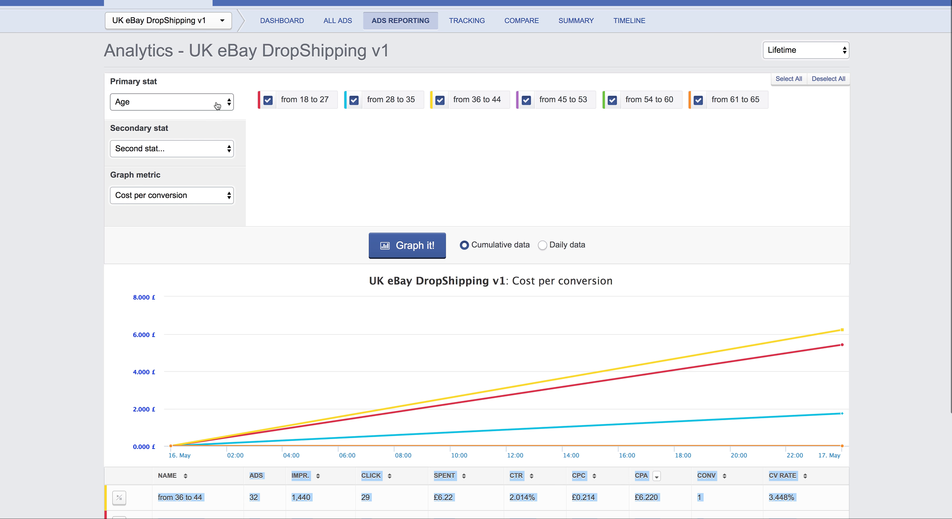
left_click(310, 159)
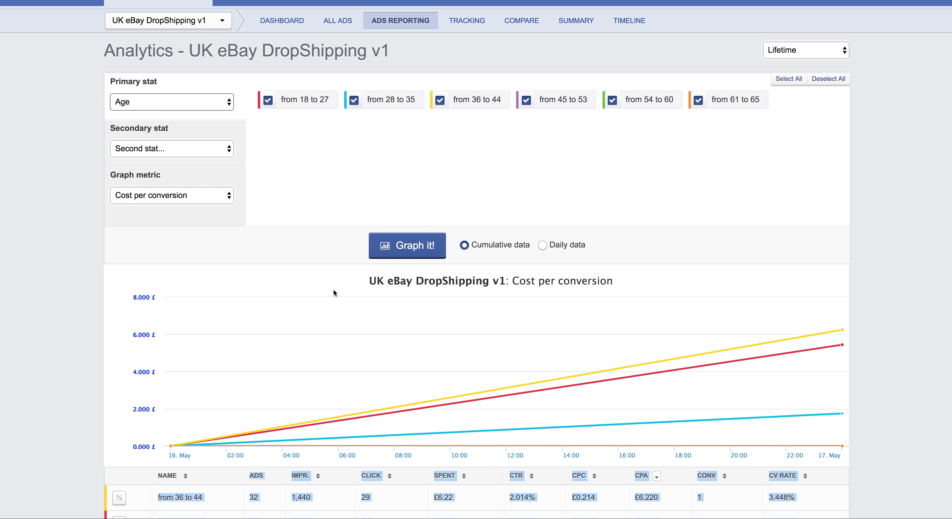
scroll(334, 289, "down", 5)
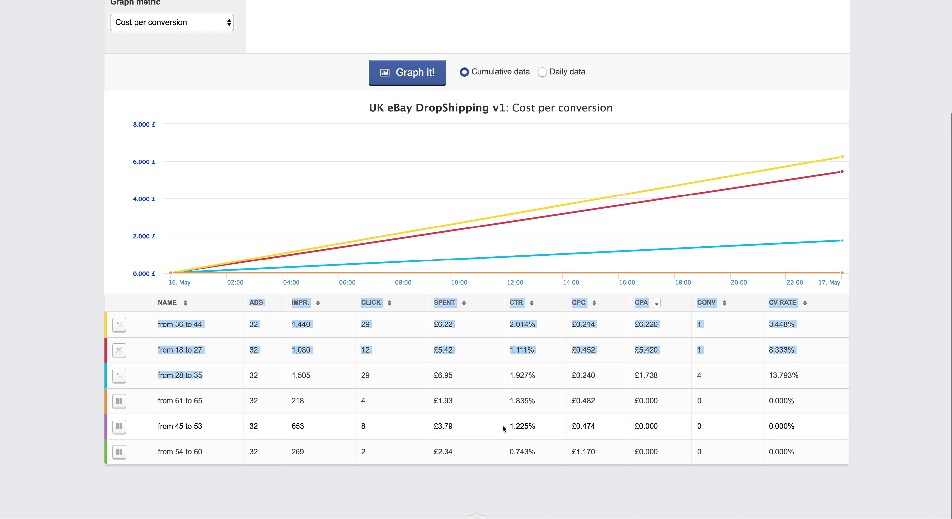
left_click(714, 335)
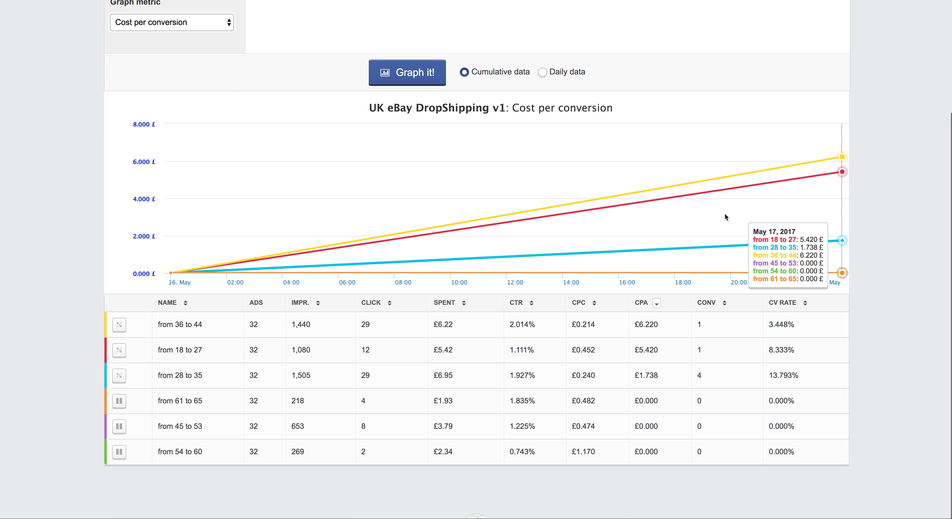
scroll(724, 213, "up", 5)
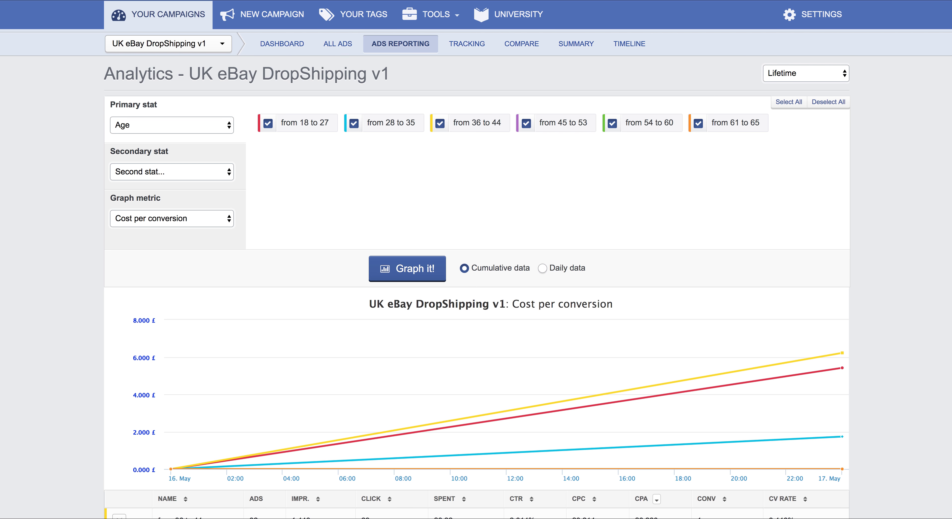
right_click(687, 518)
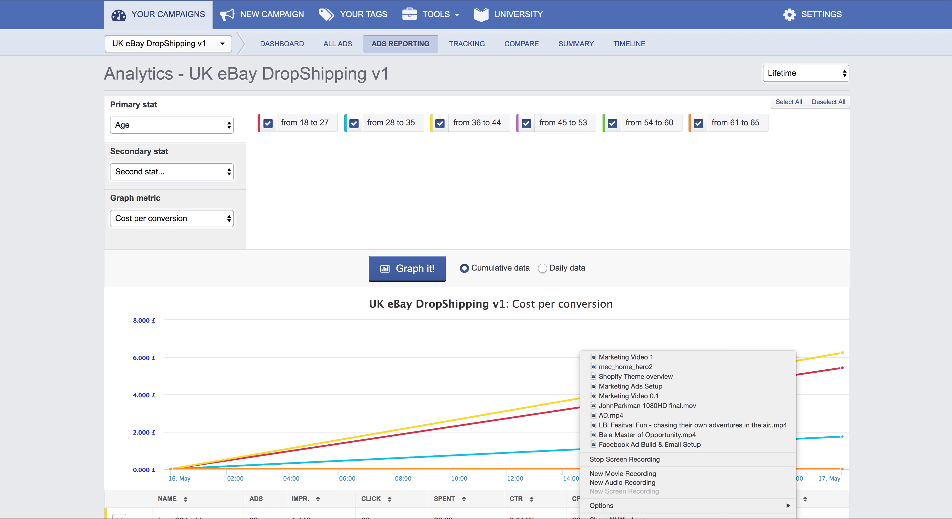